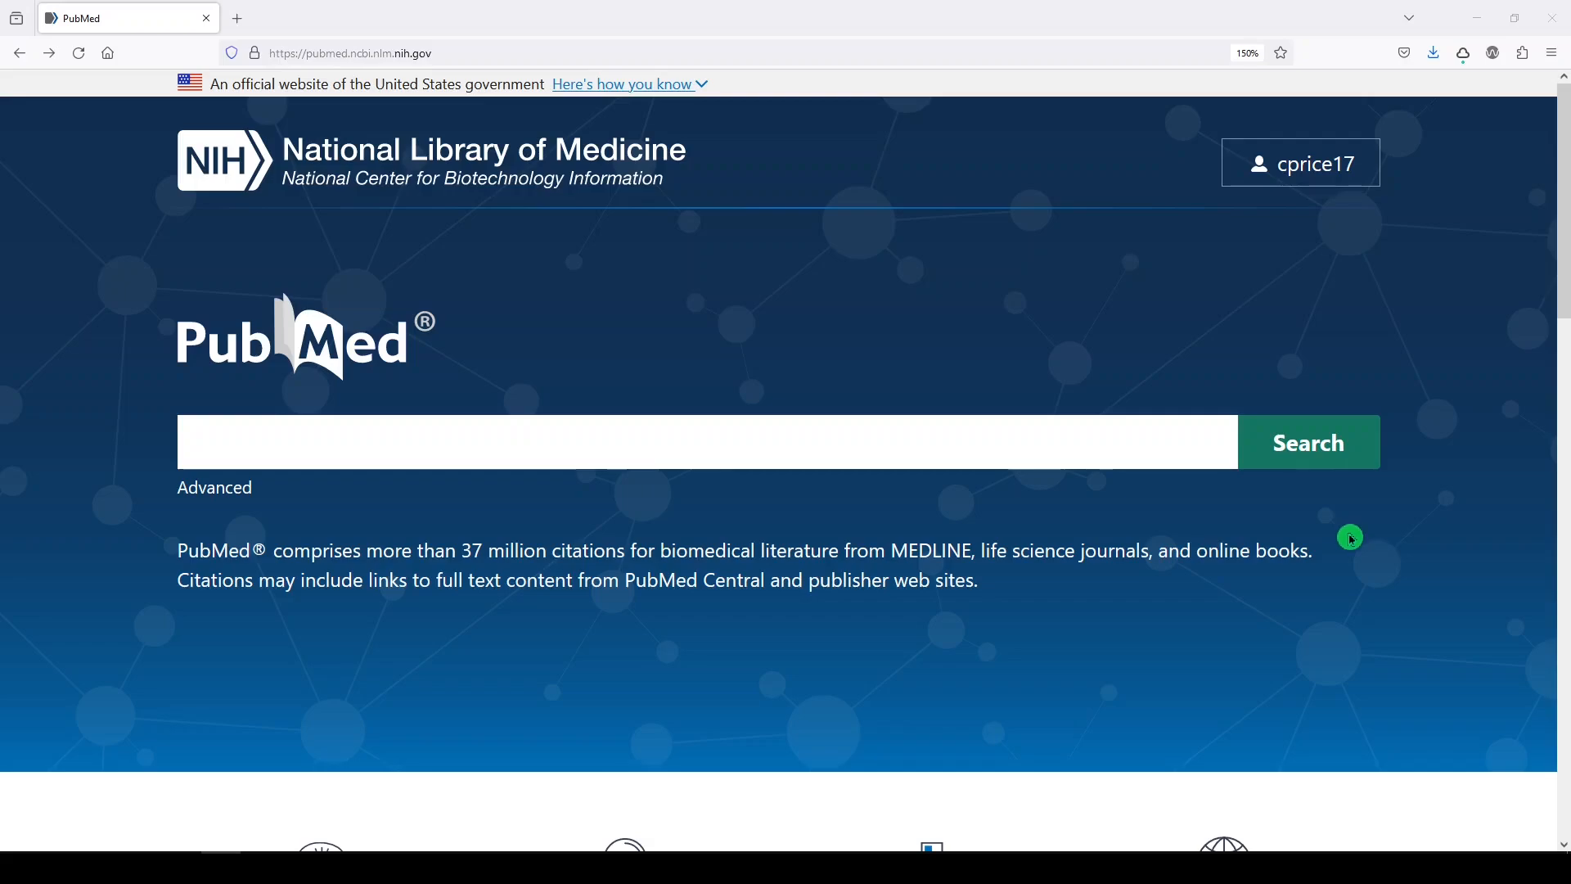
Open the MeSH Database from the PubMed home page and search it for "occupational therapy"
scroll(1352, 540, "down", 3)
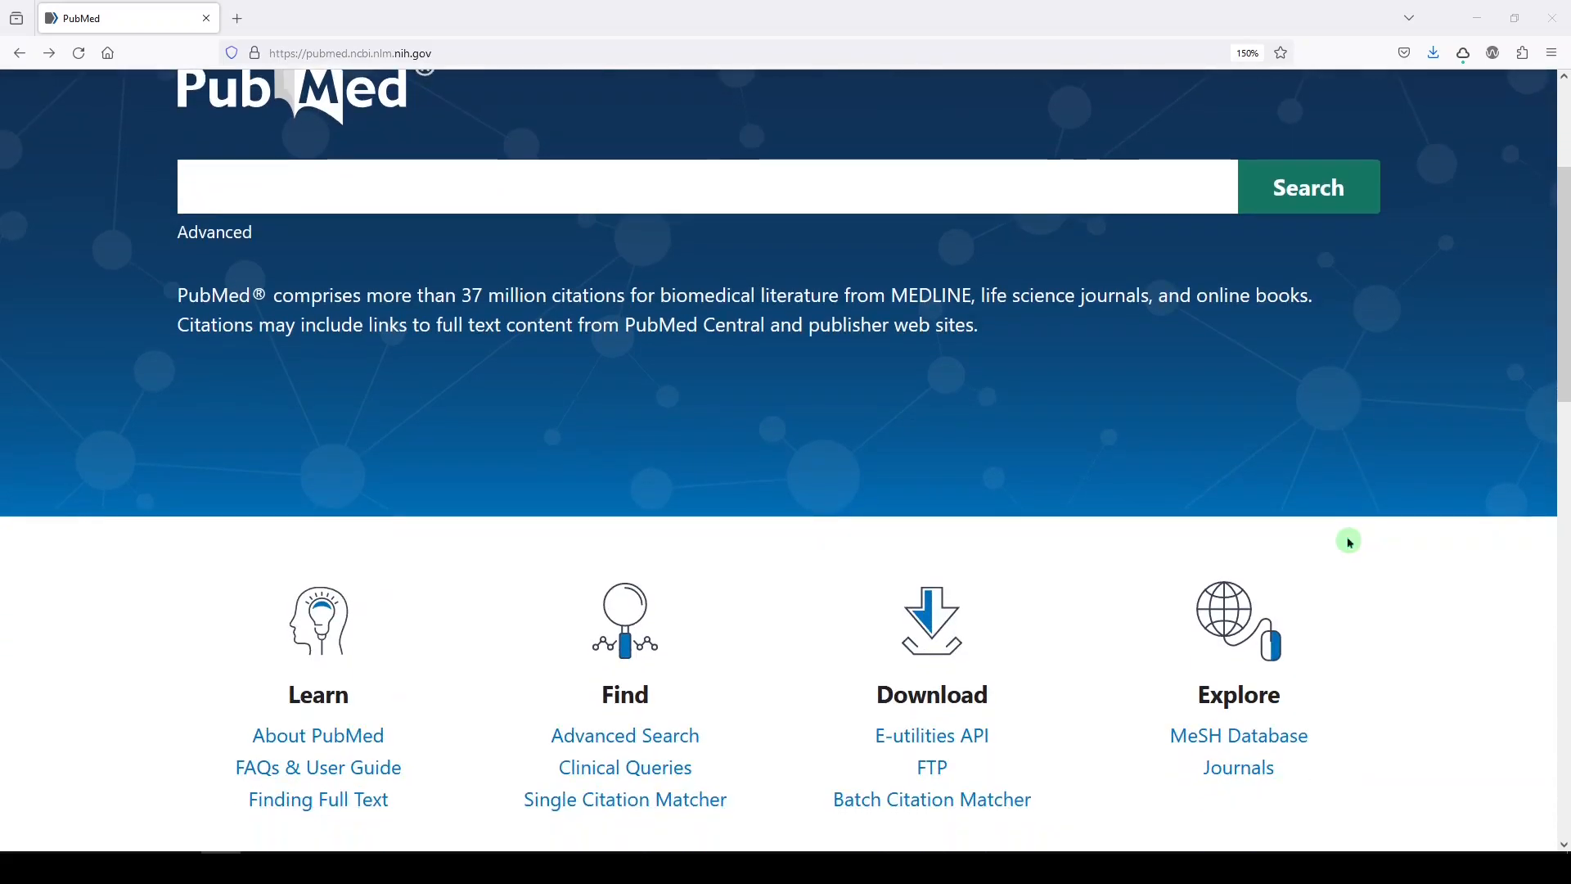
left_click(1214, 737)
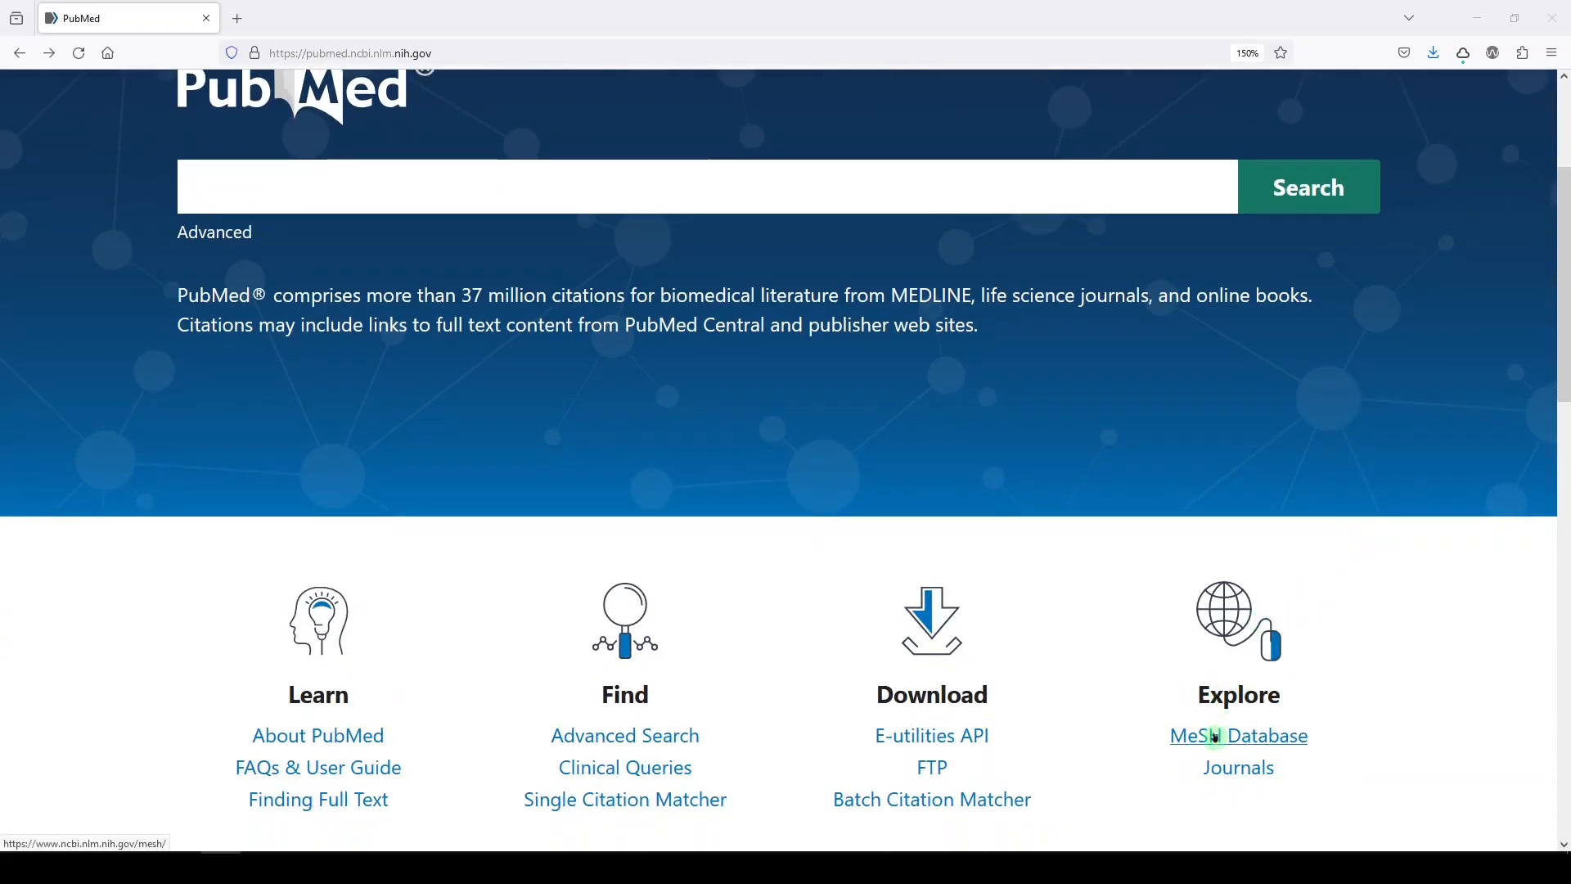
type("o")
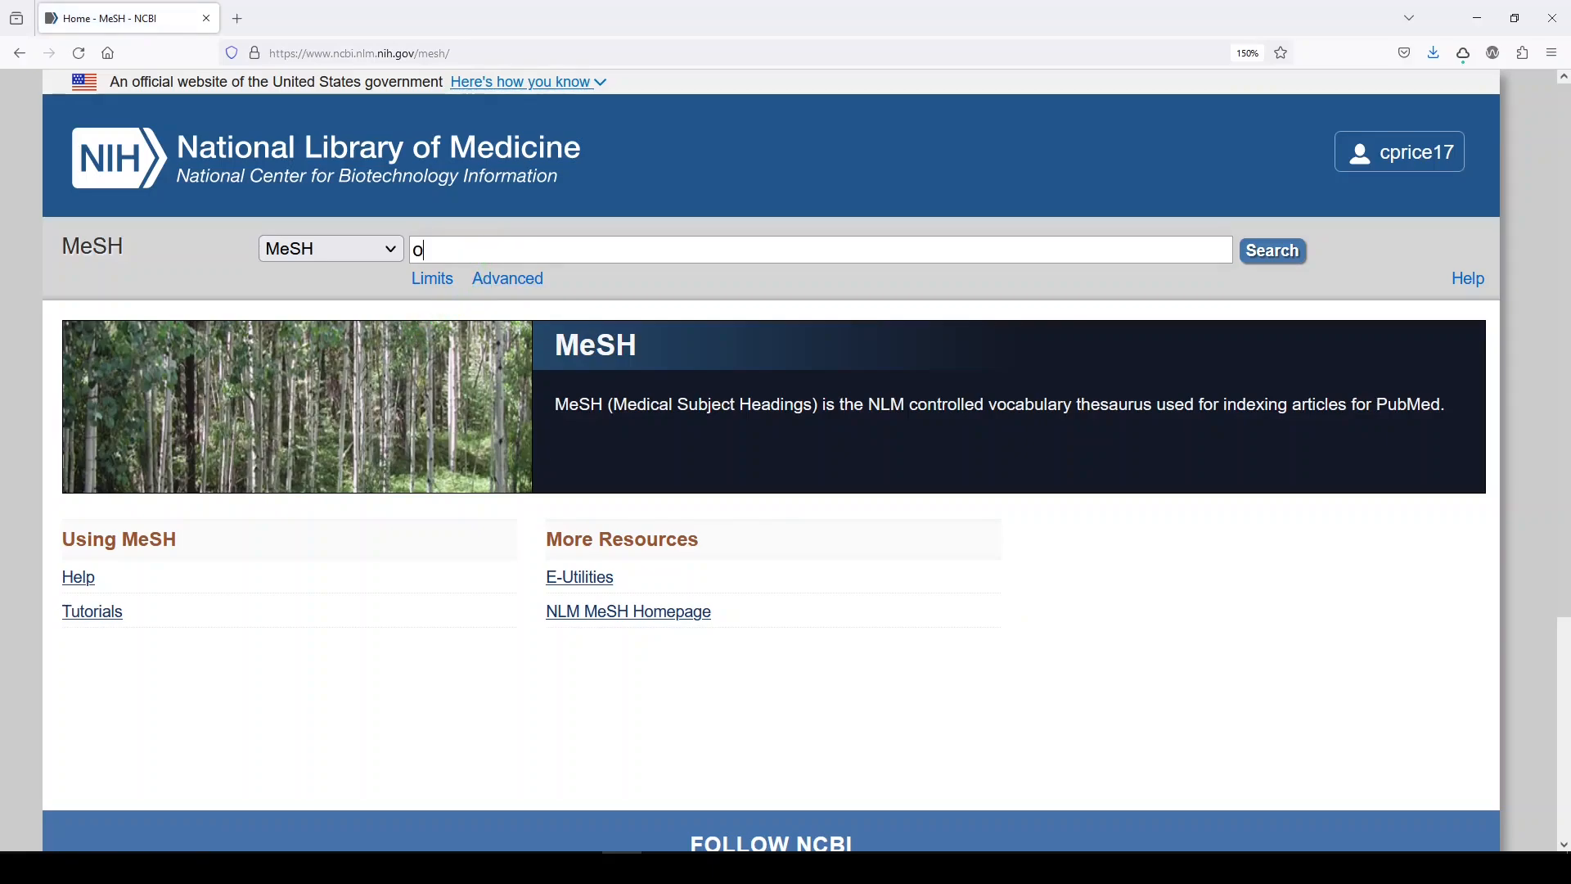
type("ccupational therapy")
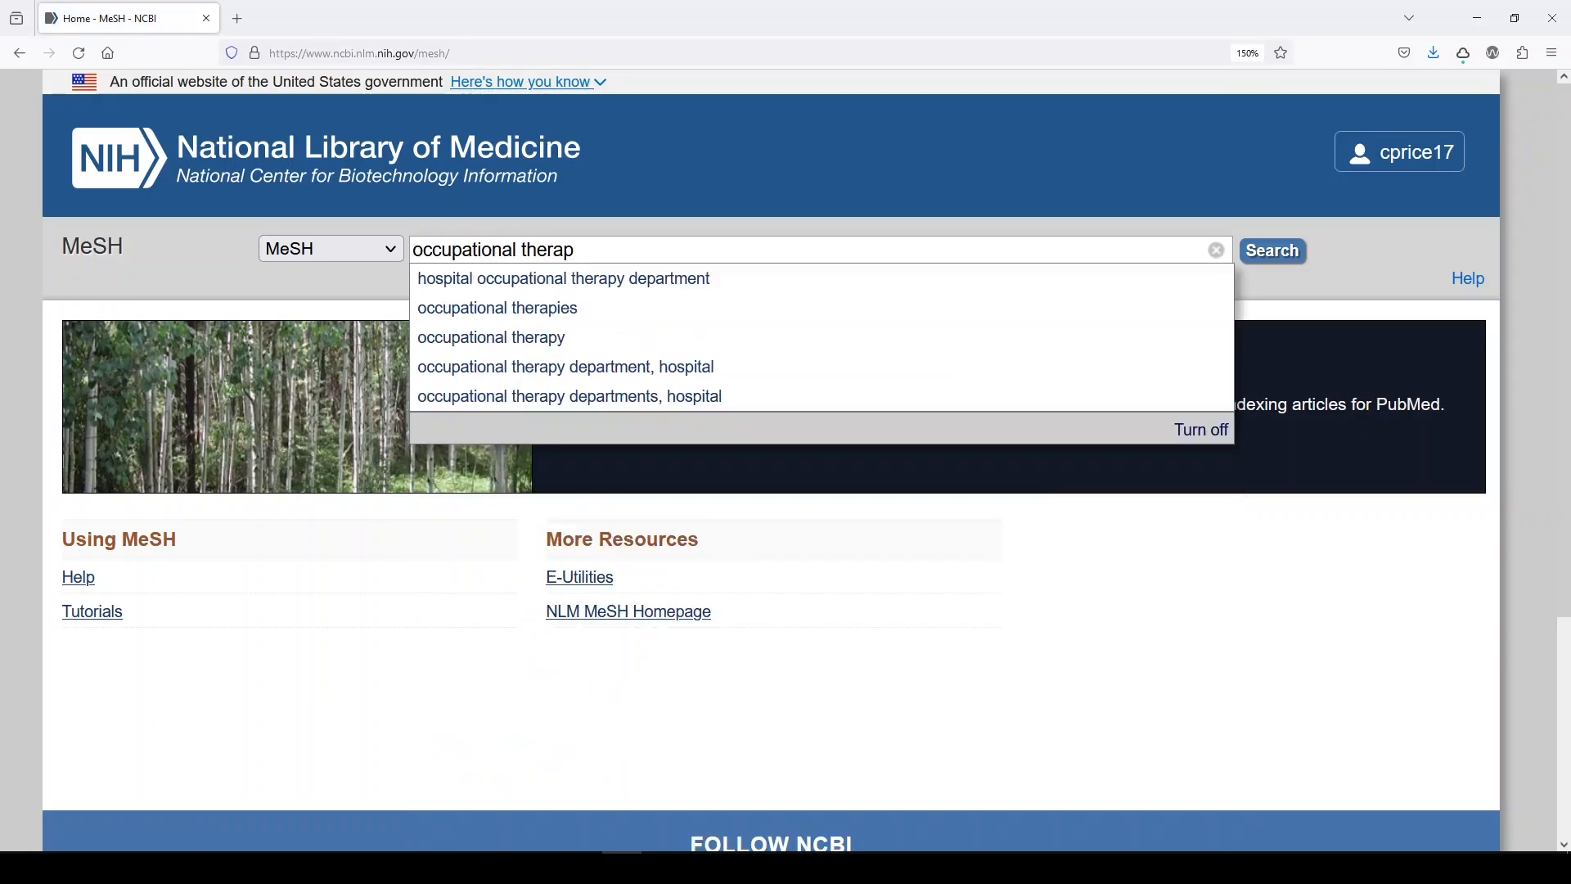
key("Return")
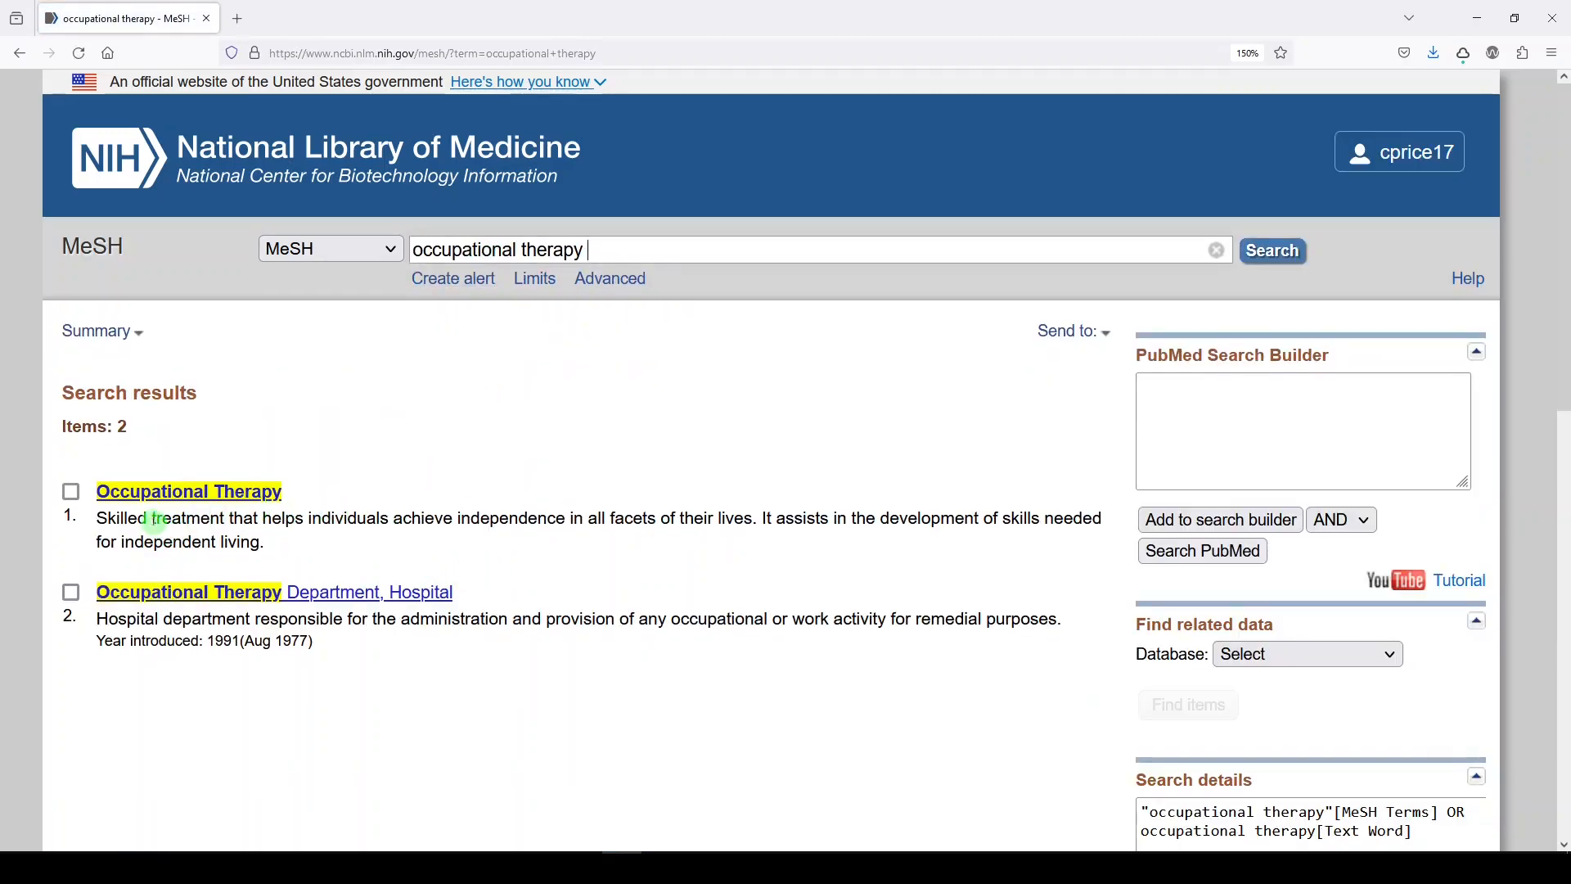
Select the Occupational Therapy and Occupational Therapy Department, Hospital headings and add both to the PubMed Search Builder with AND
left_click(71, 491)
left_click(71, 591)
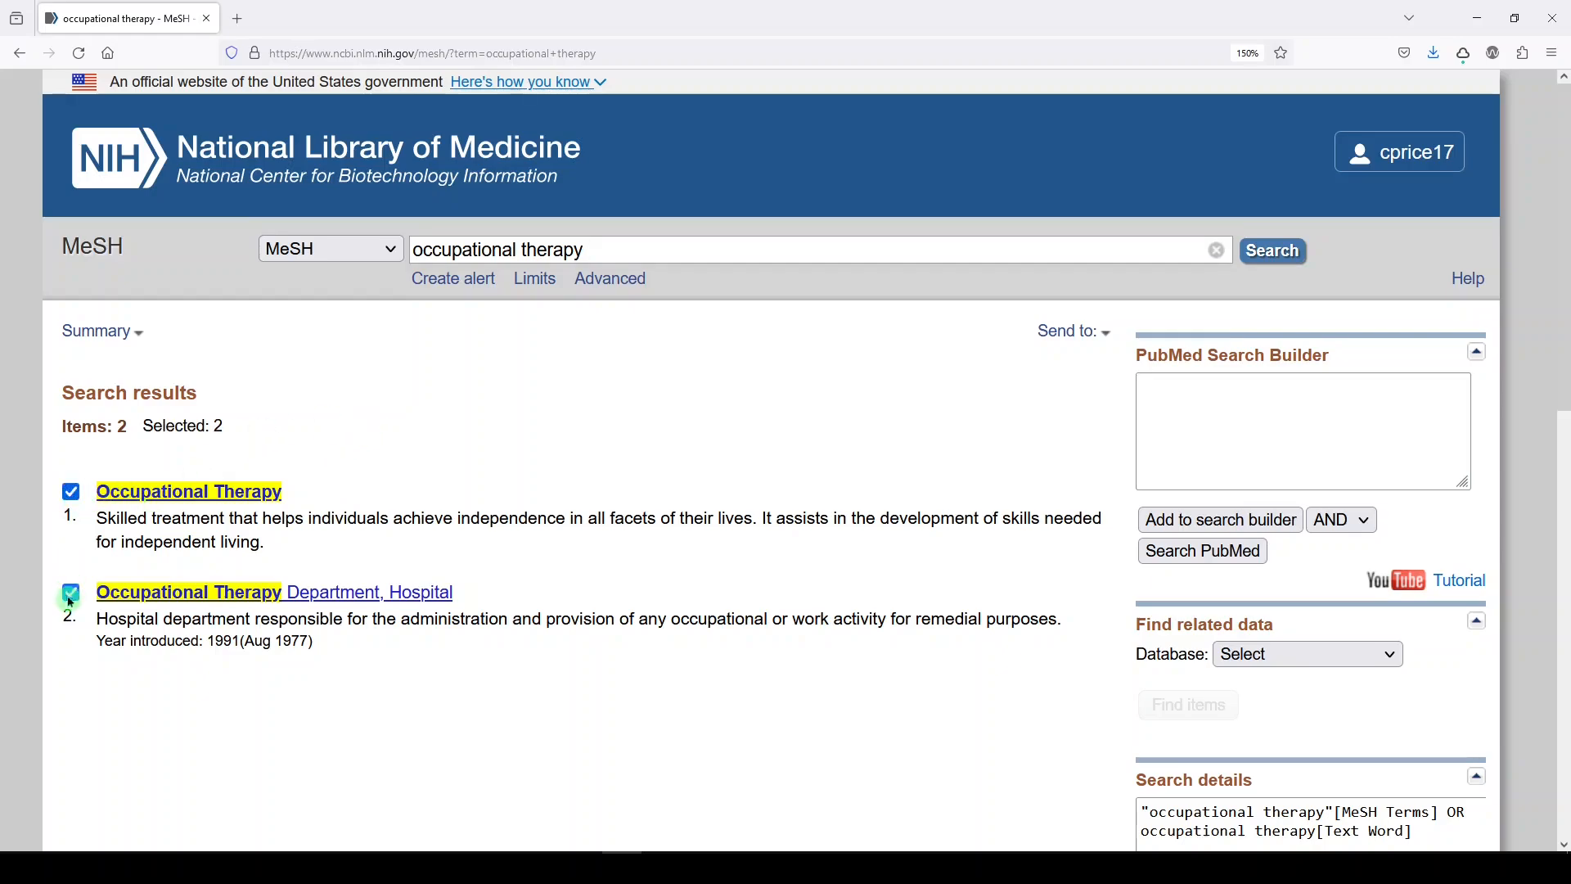
left_click(1220, 519)
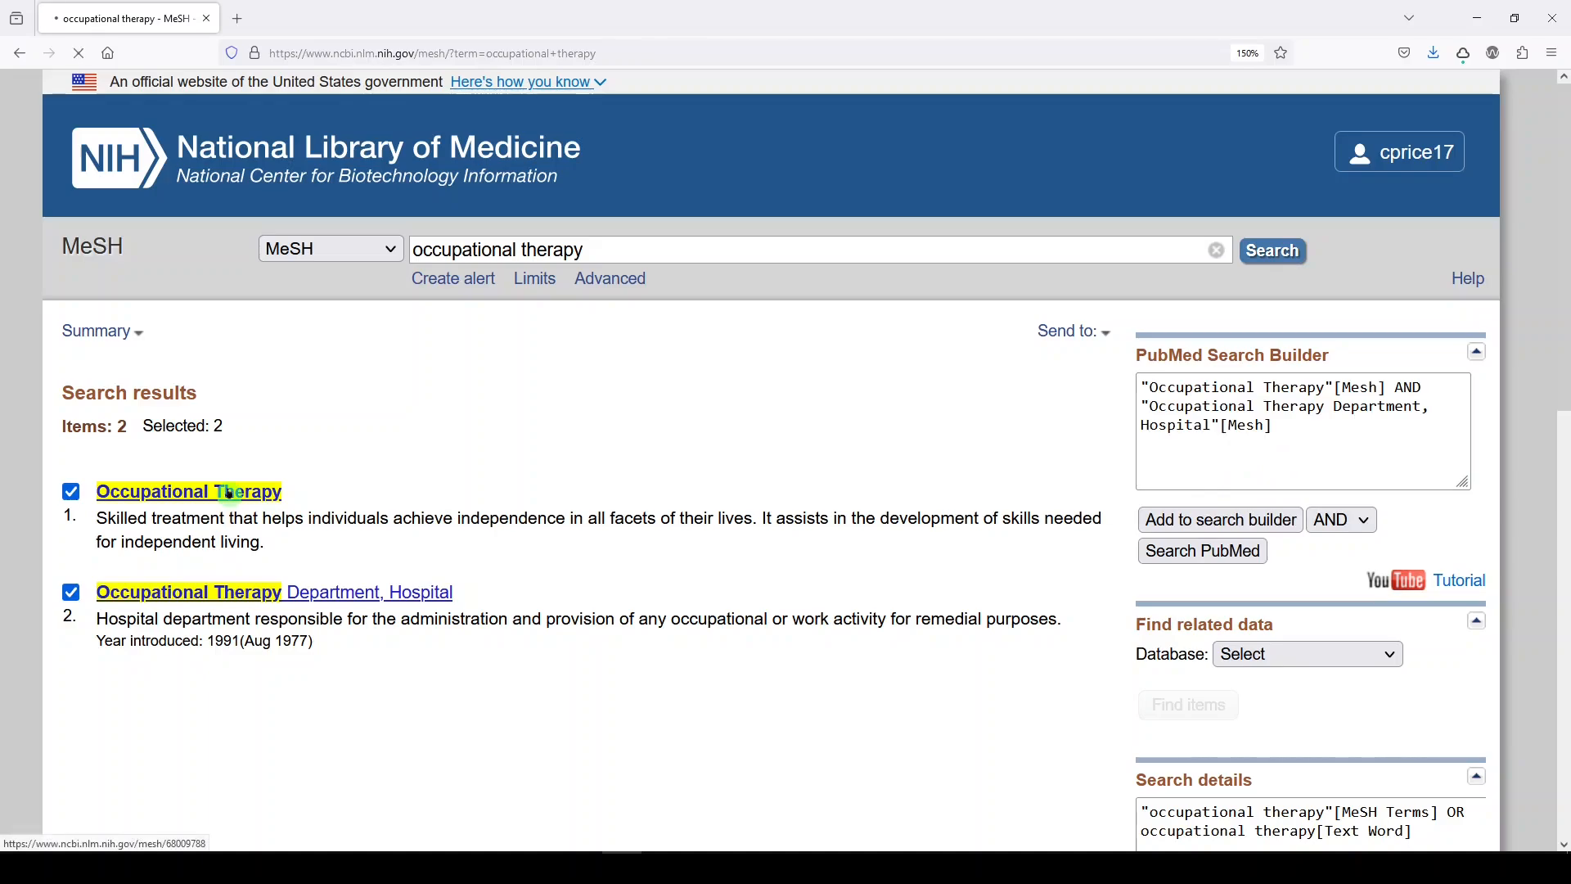
Examine the entry terms and category hierarchies in the MeSH records for Occupational Therapy and Occupational Therapy Department, Hospital
scroll(229, 491, "down", 3)
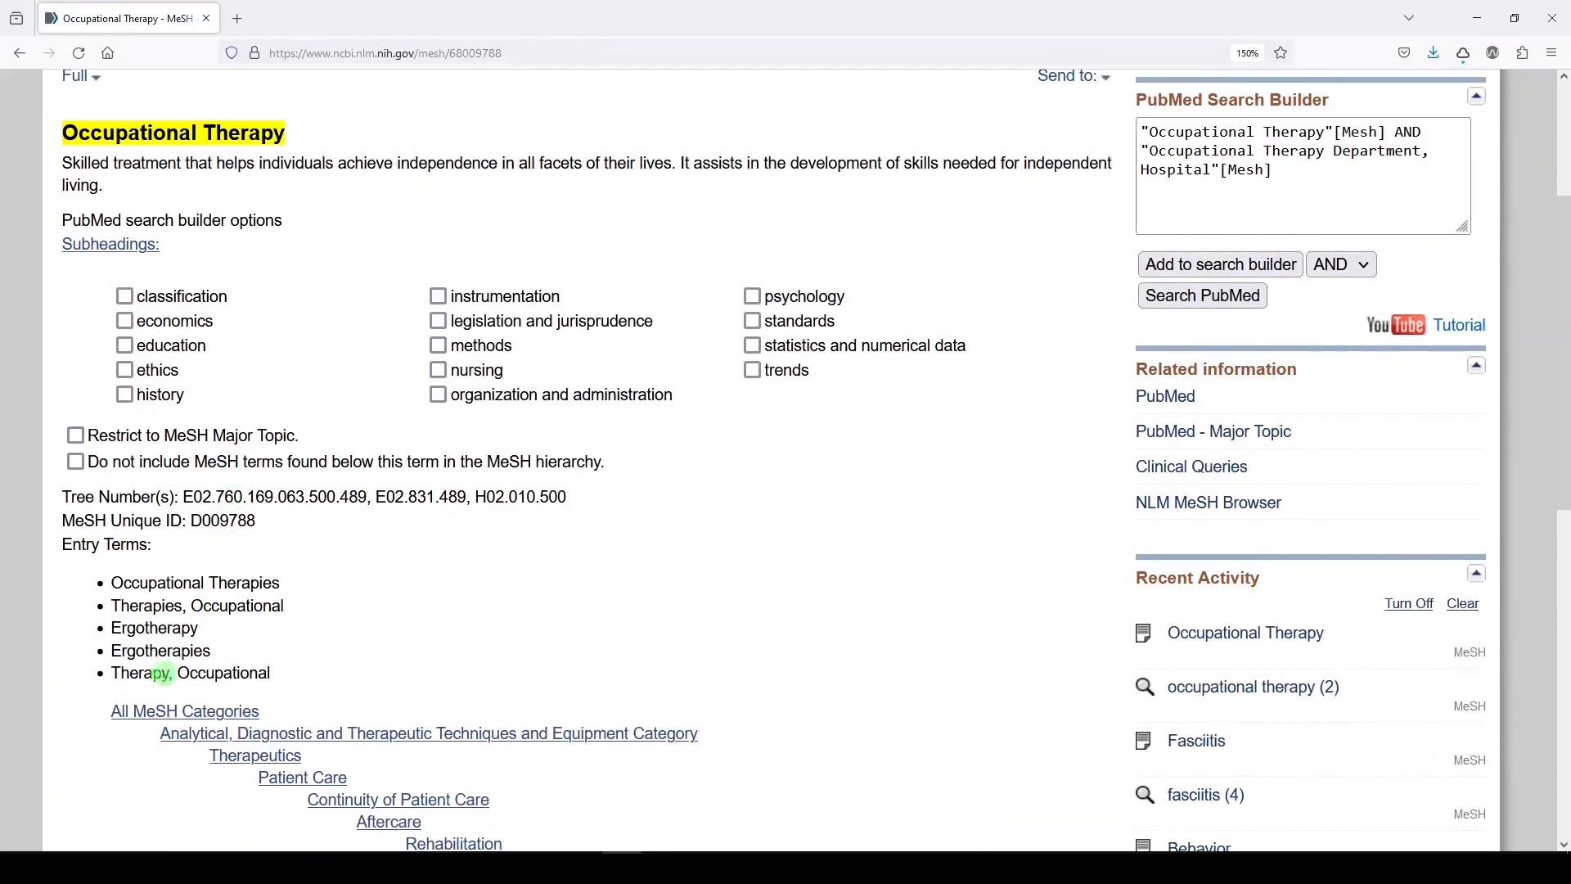
scroll(245, 622, "down", 3)
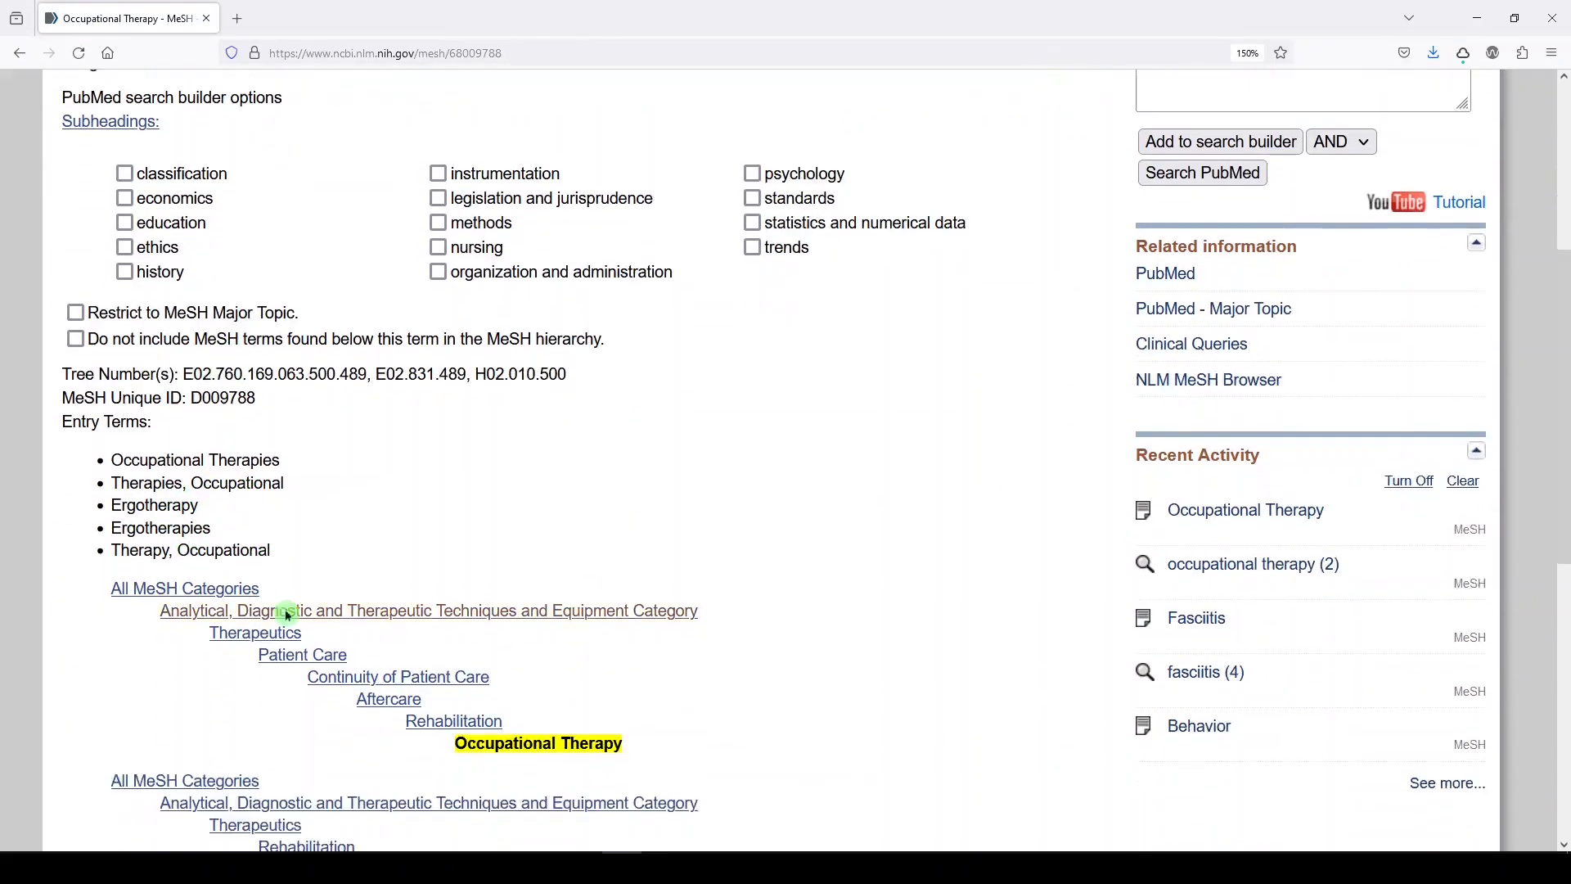
scroll(360, 696, "down", 3)
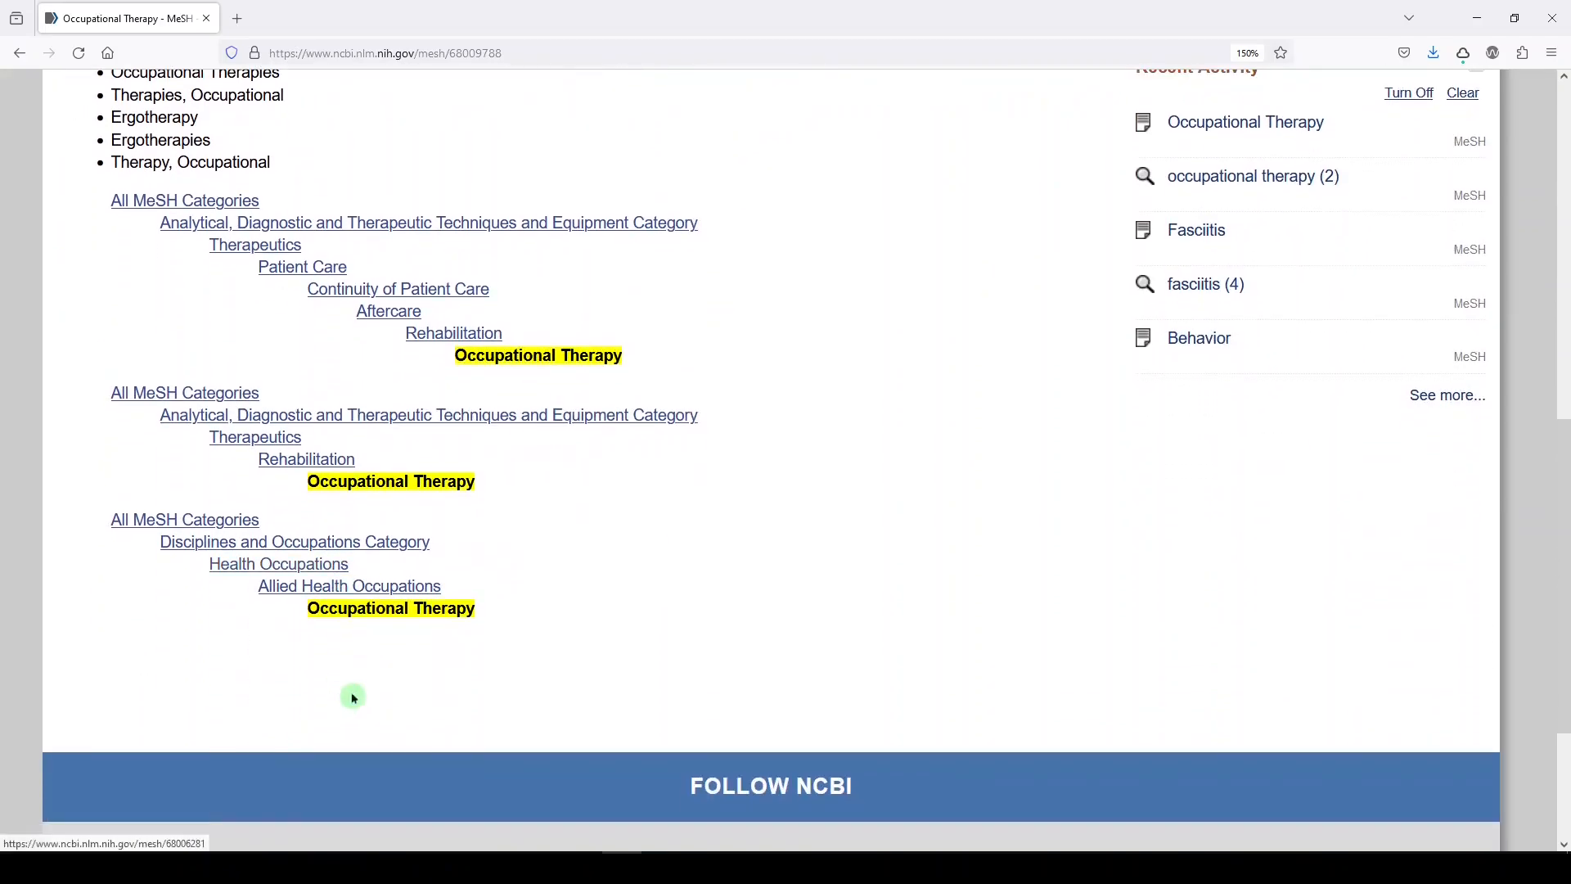
scroll(352, 700, "up", 8)
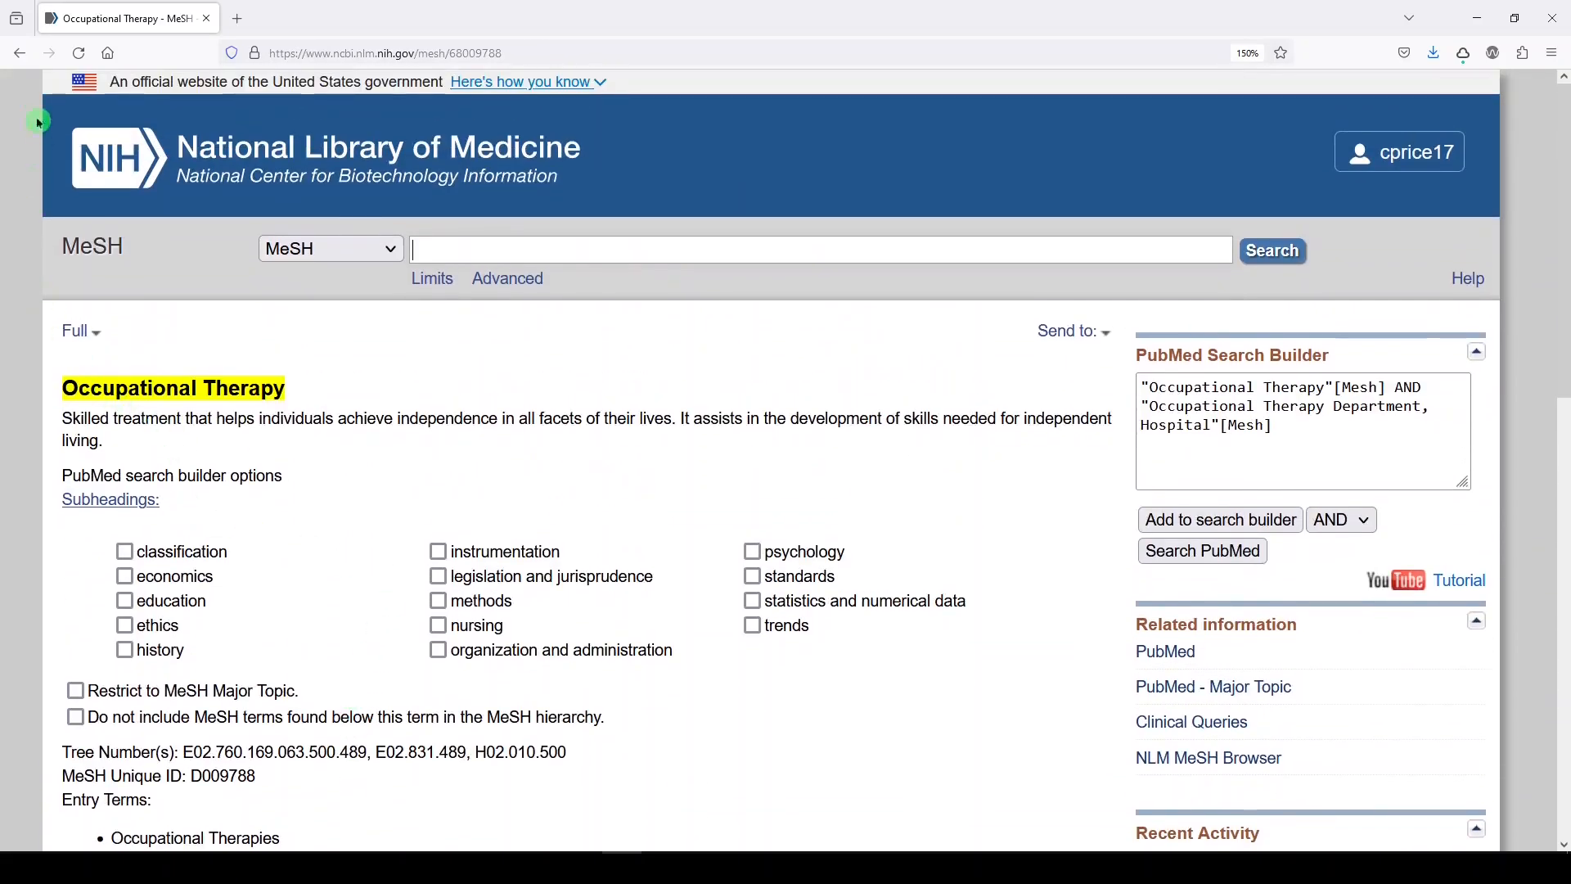
left_click(20, 56)
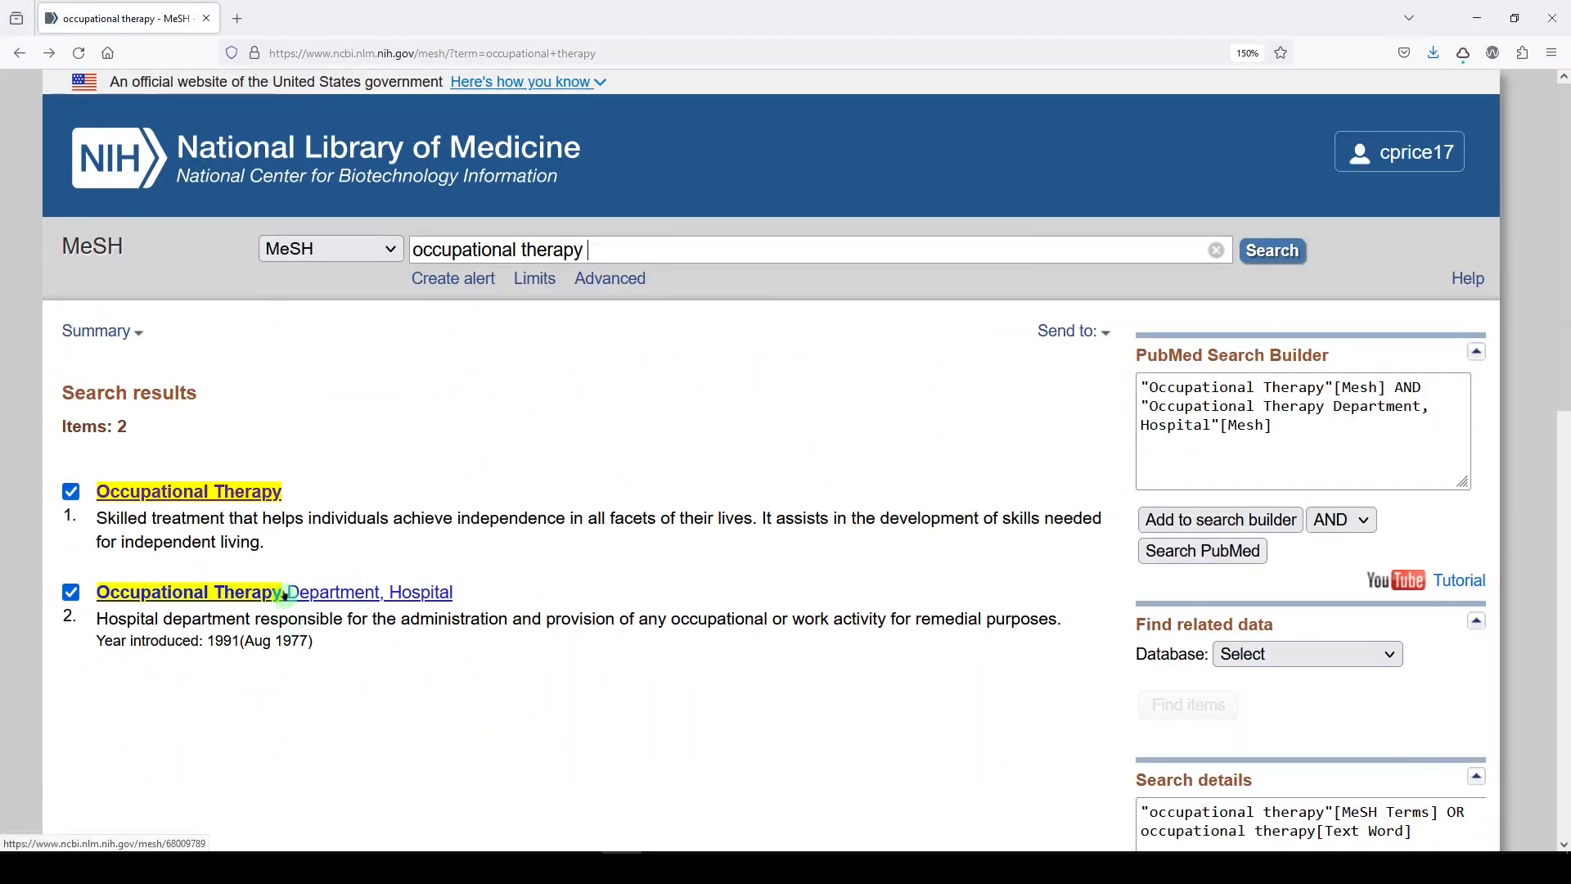
left_click(284, 594)
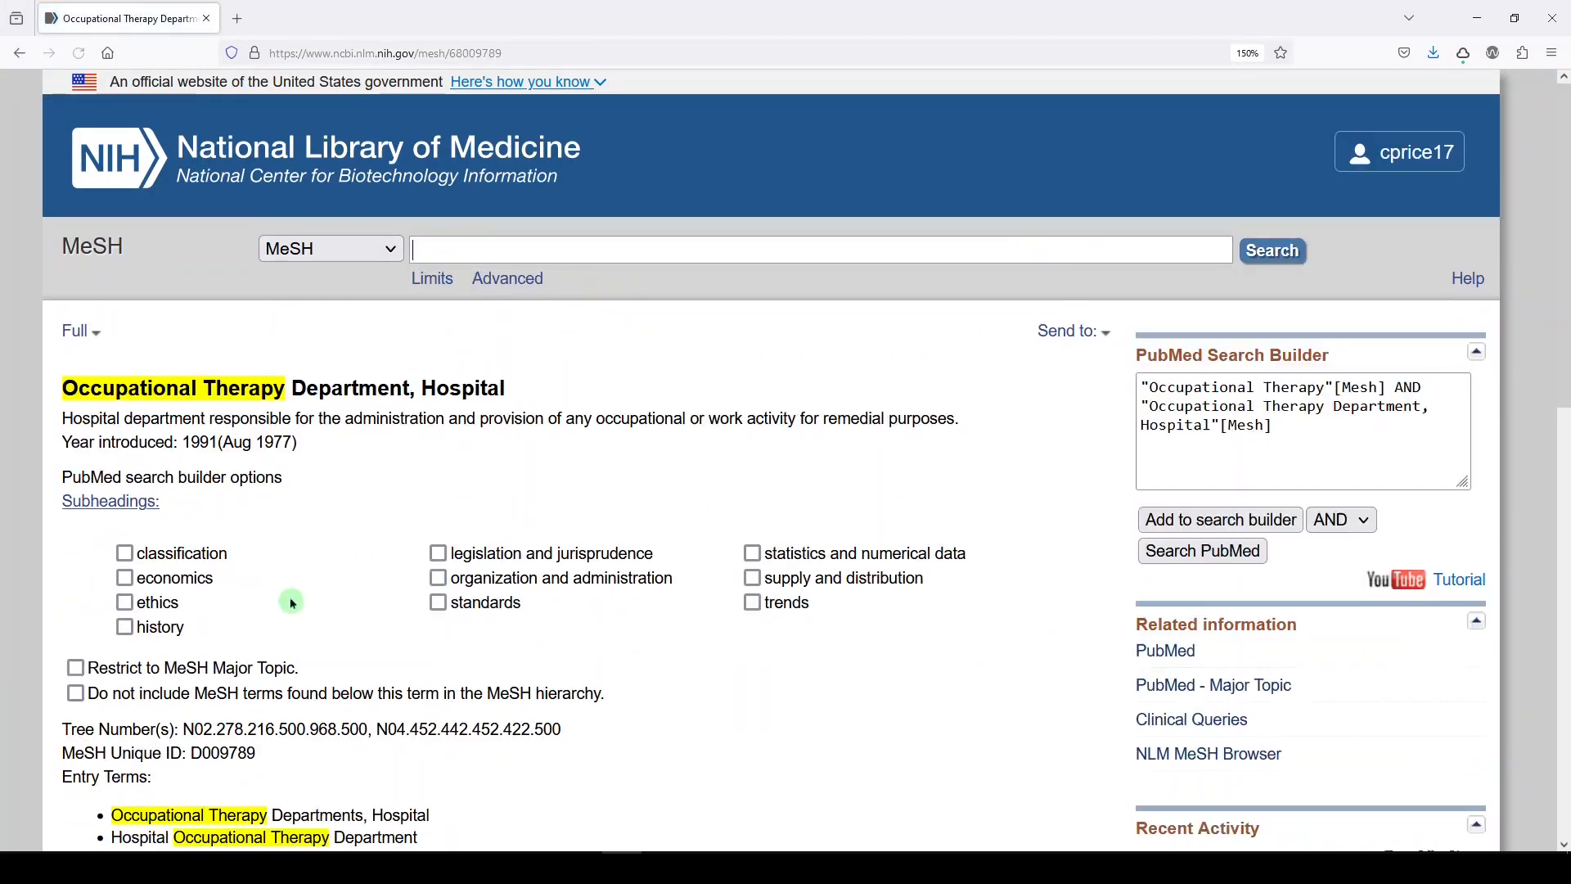
scroll(292, 606, "down", 3)
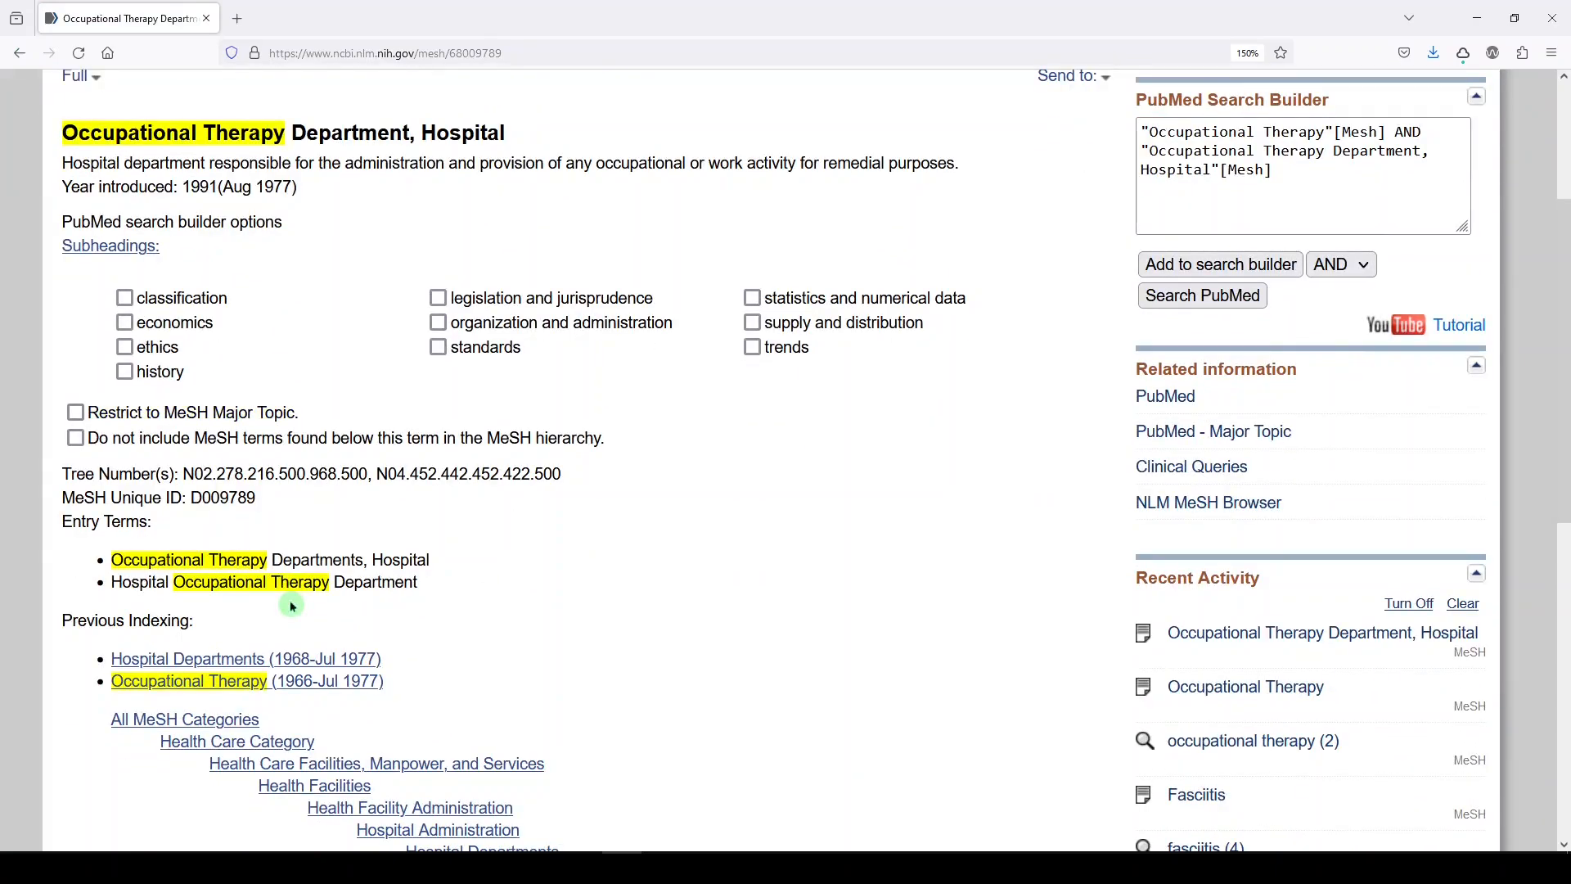
scroll(292, 606, "down", 3)
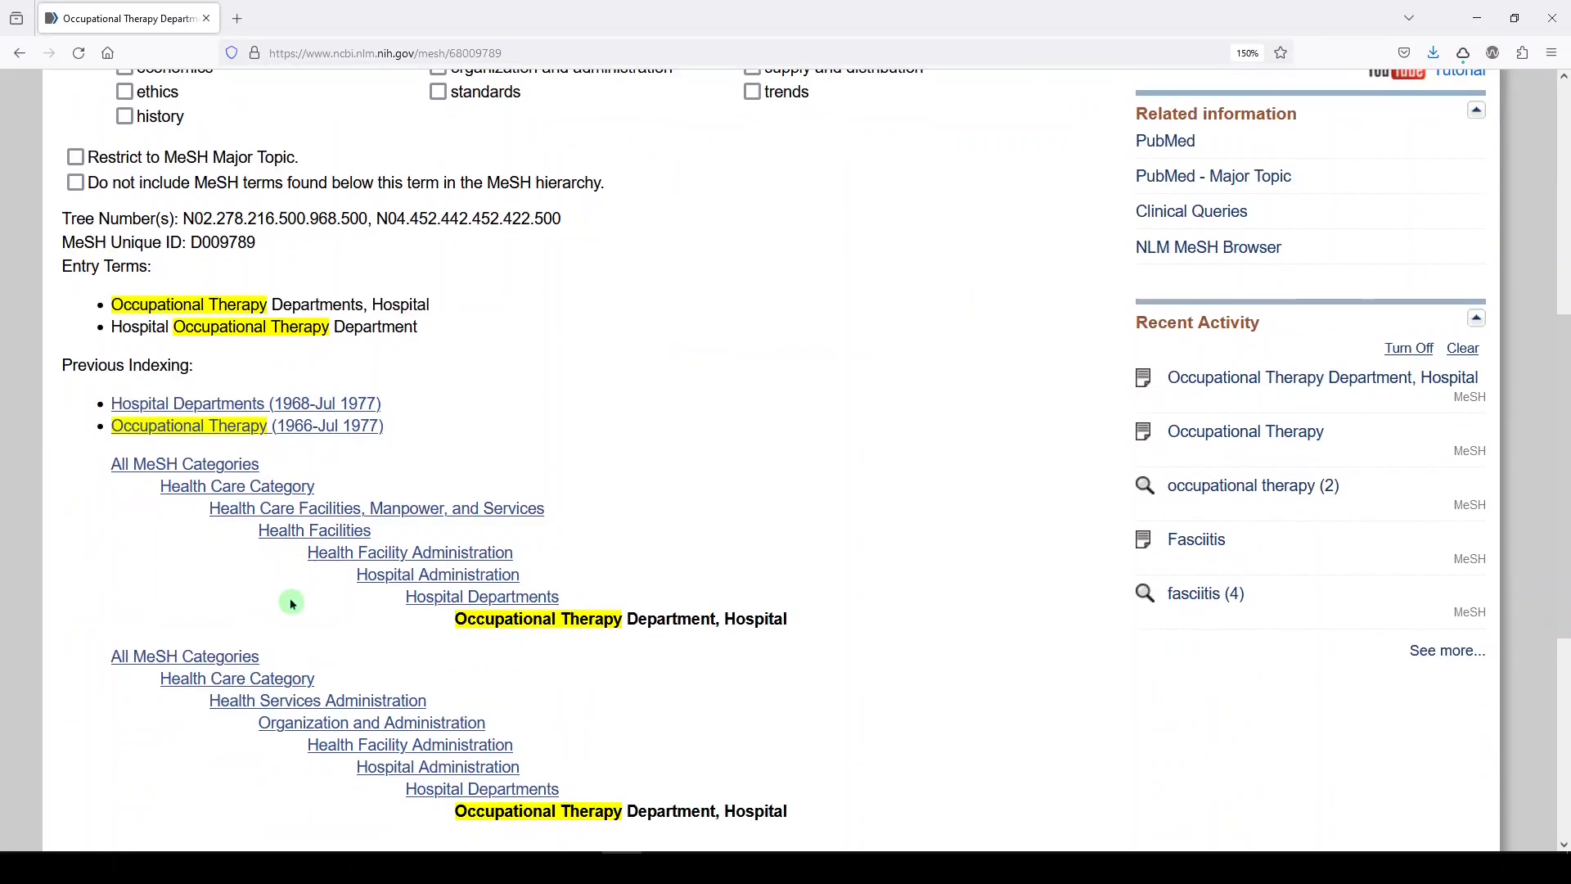
scroll(292, 604, "up", 5)
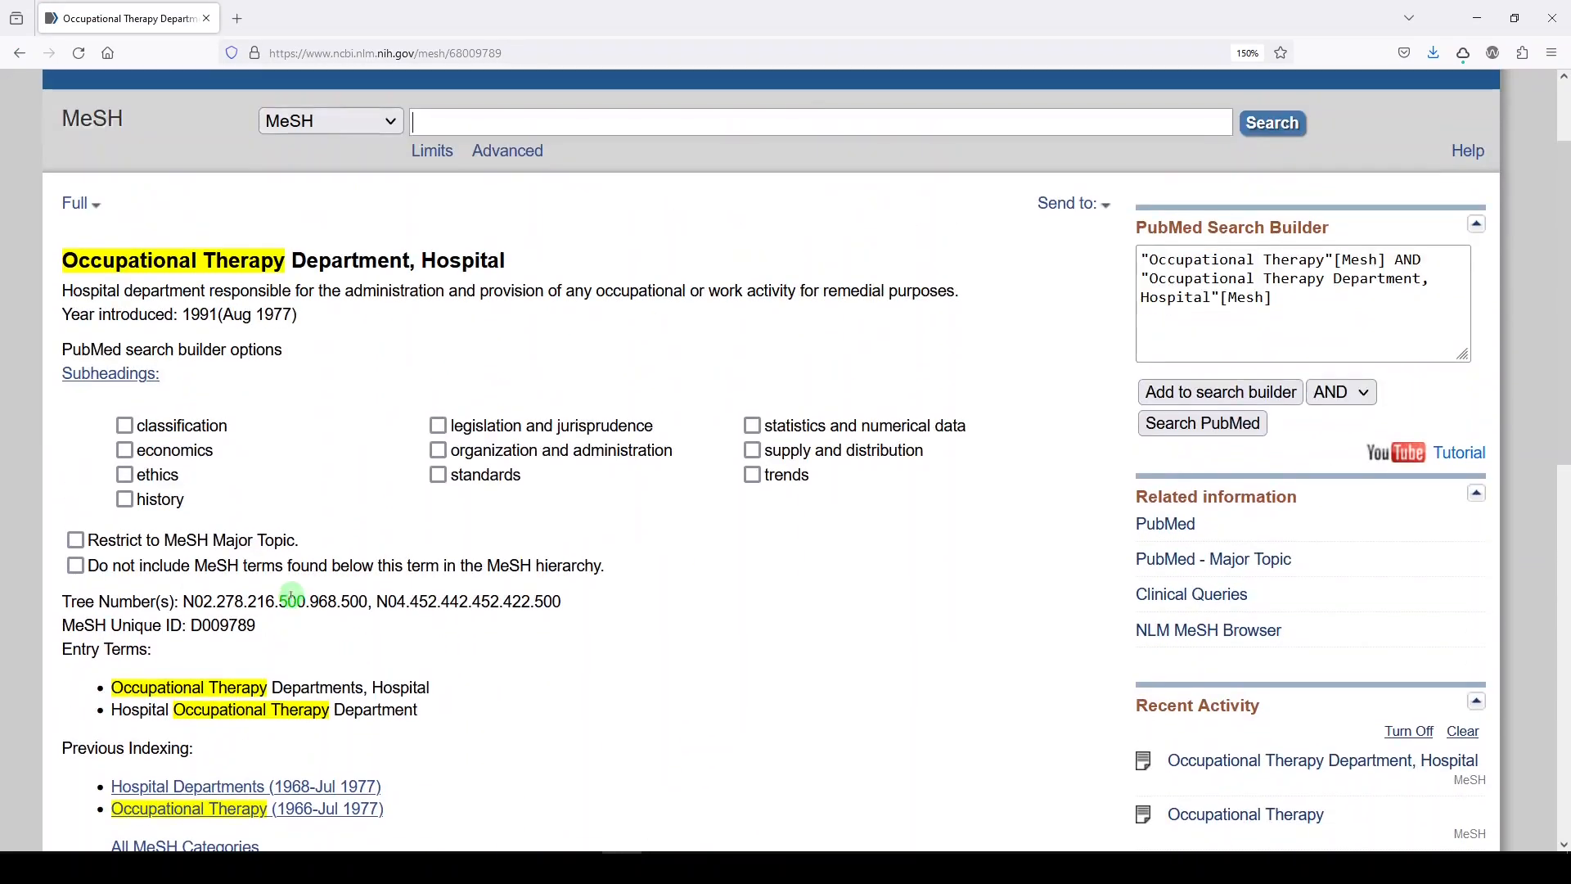
scroll(628, 443, "up", 2)
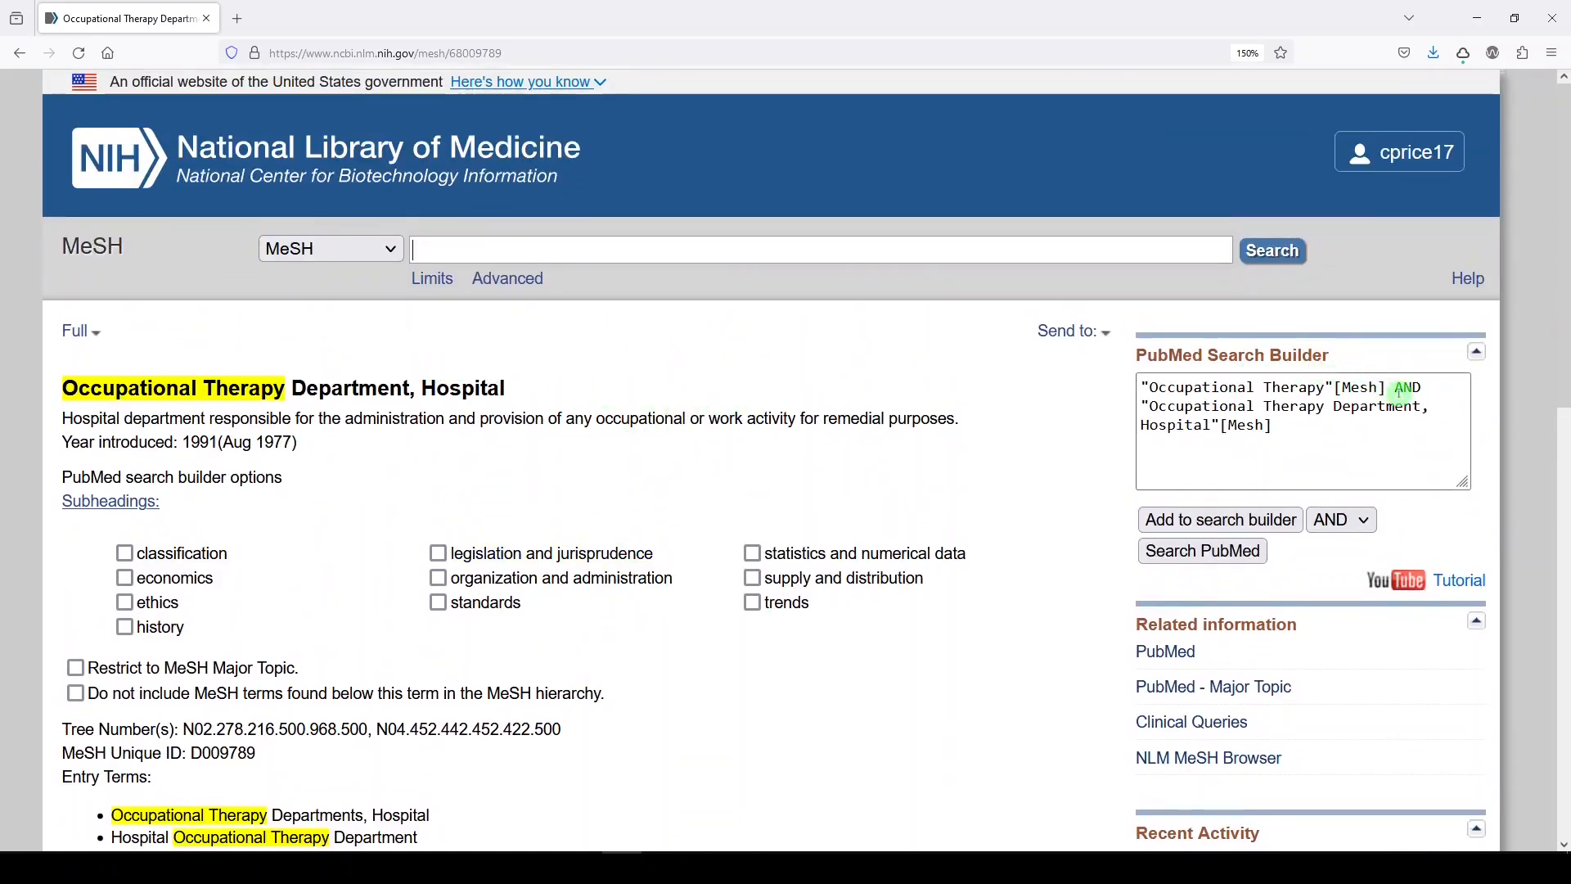
Replace AND with OR between the two headings in the PubMed Search Builder and run the query in PubMed
left_click_drag(1396, 387, 1448, 386)
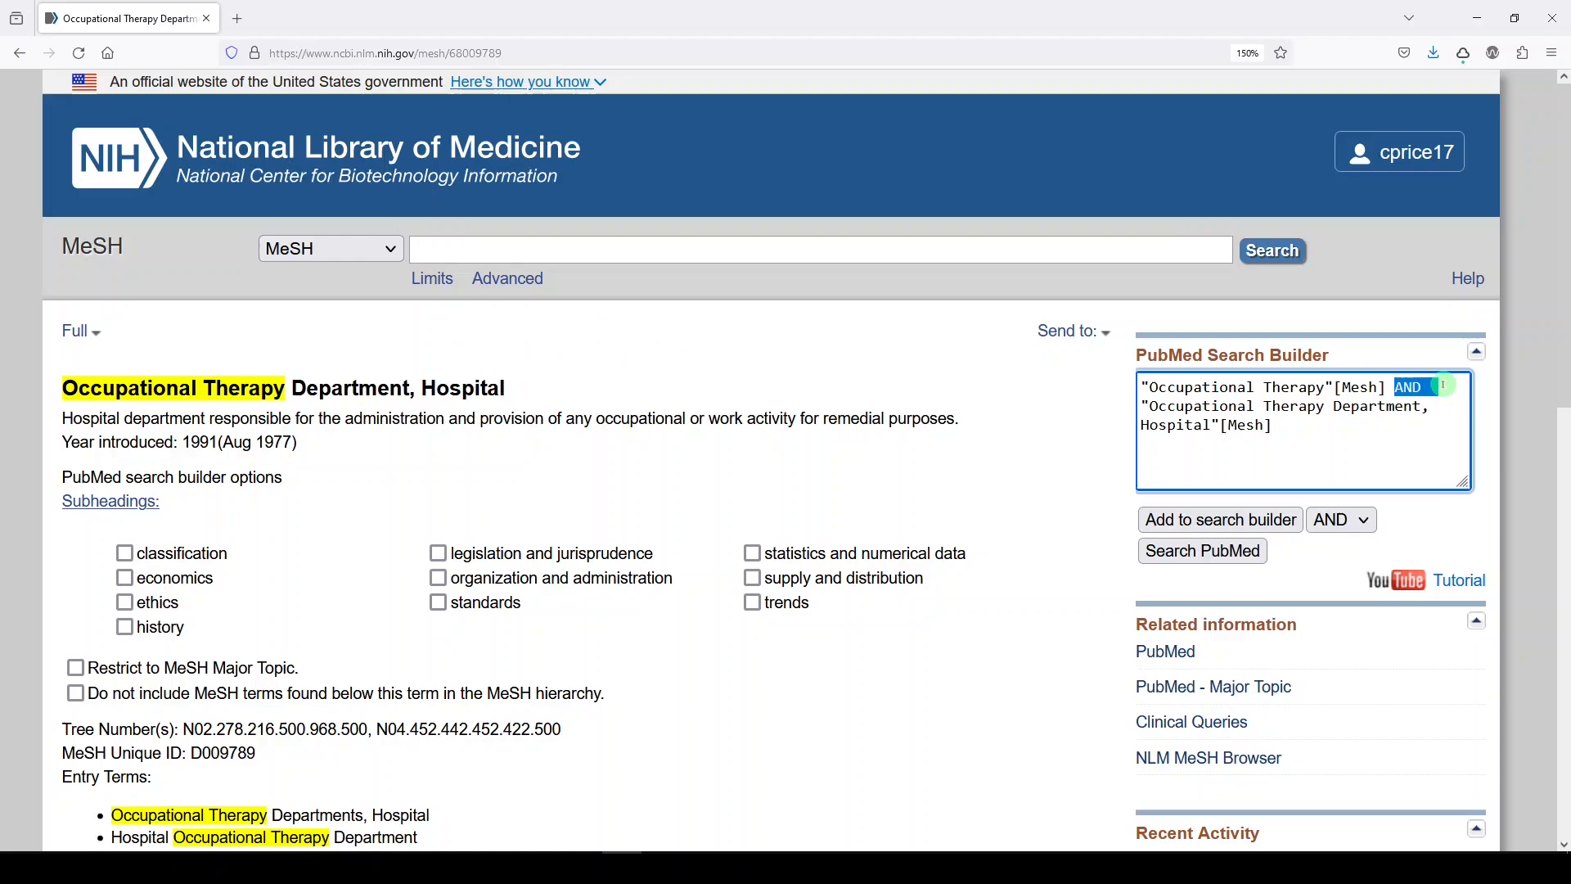
type("OR")
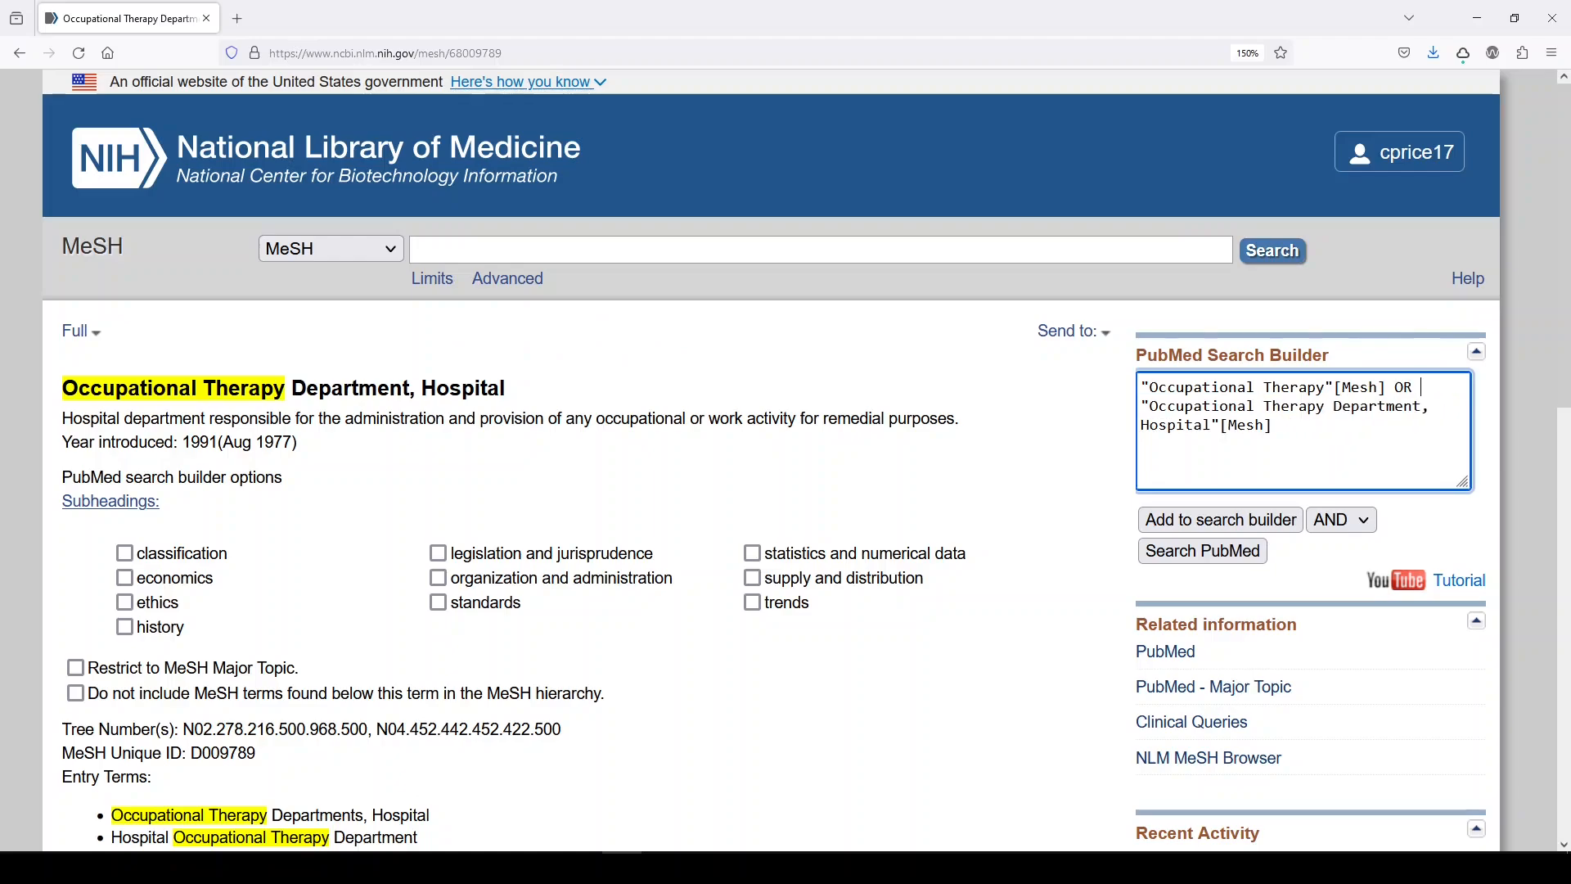
left_click(1217, 548)
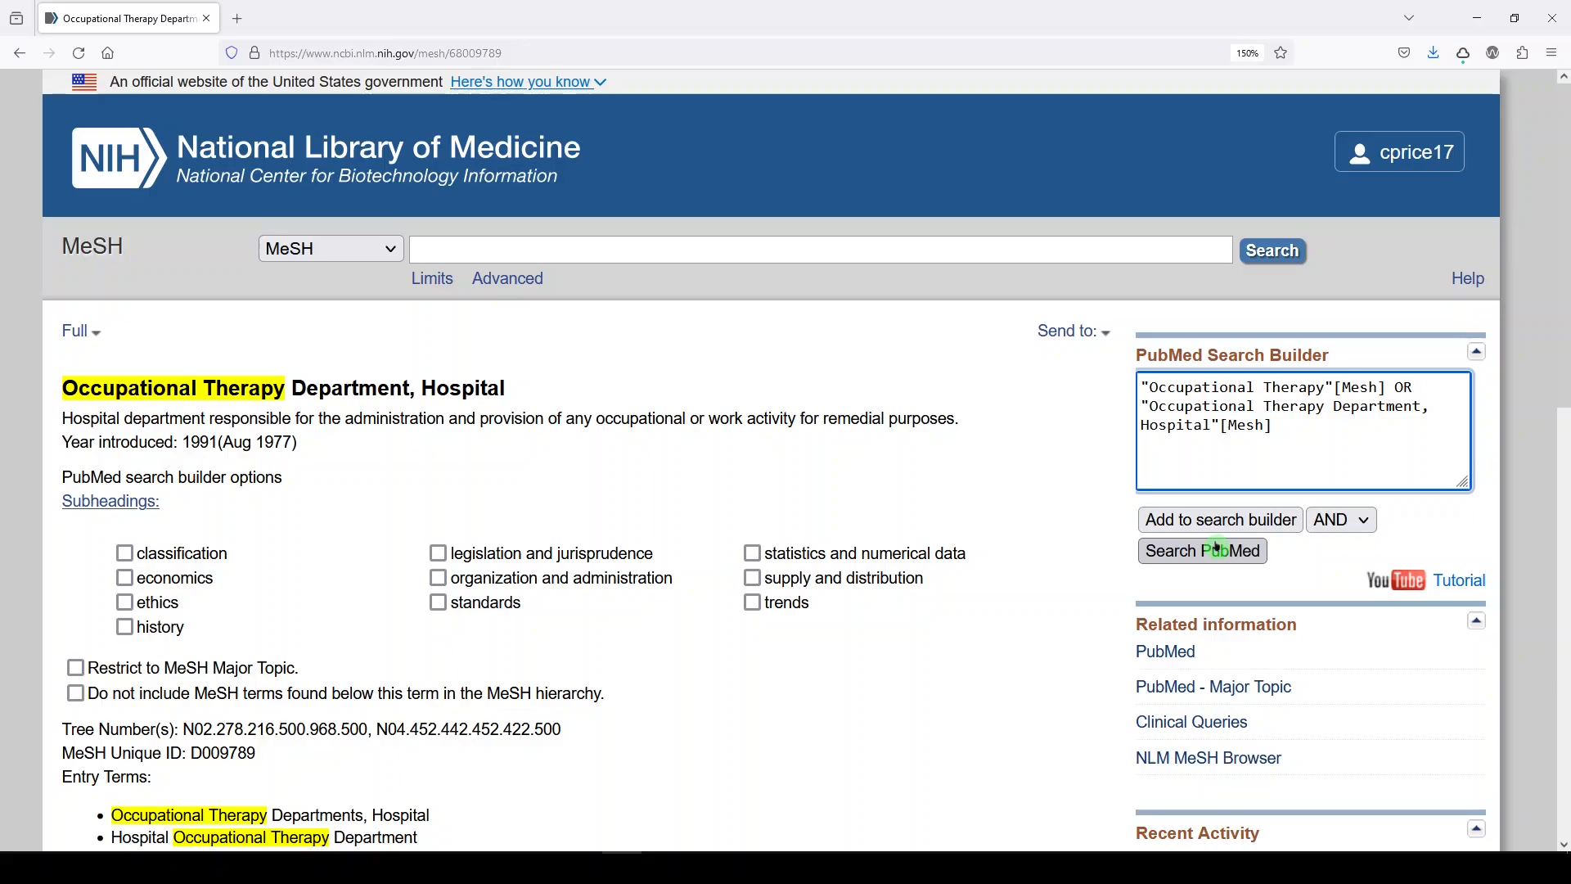
left_click(1215, 553)
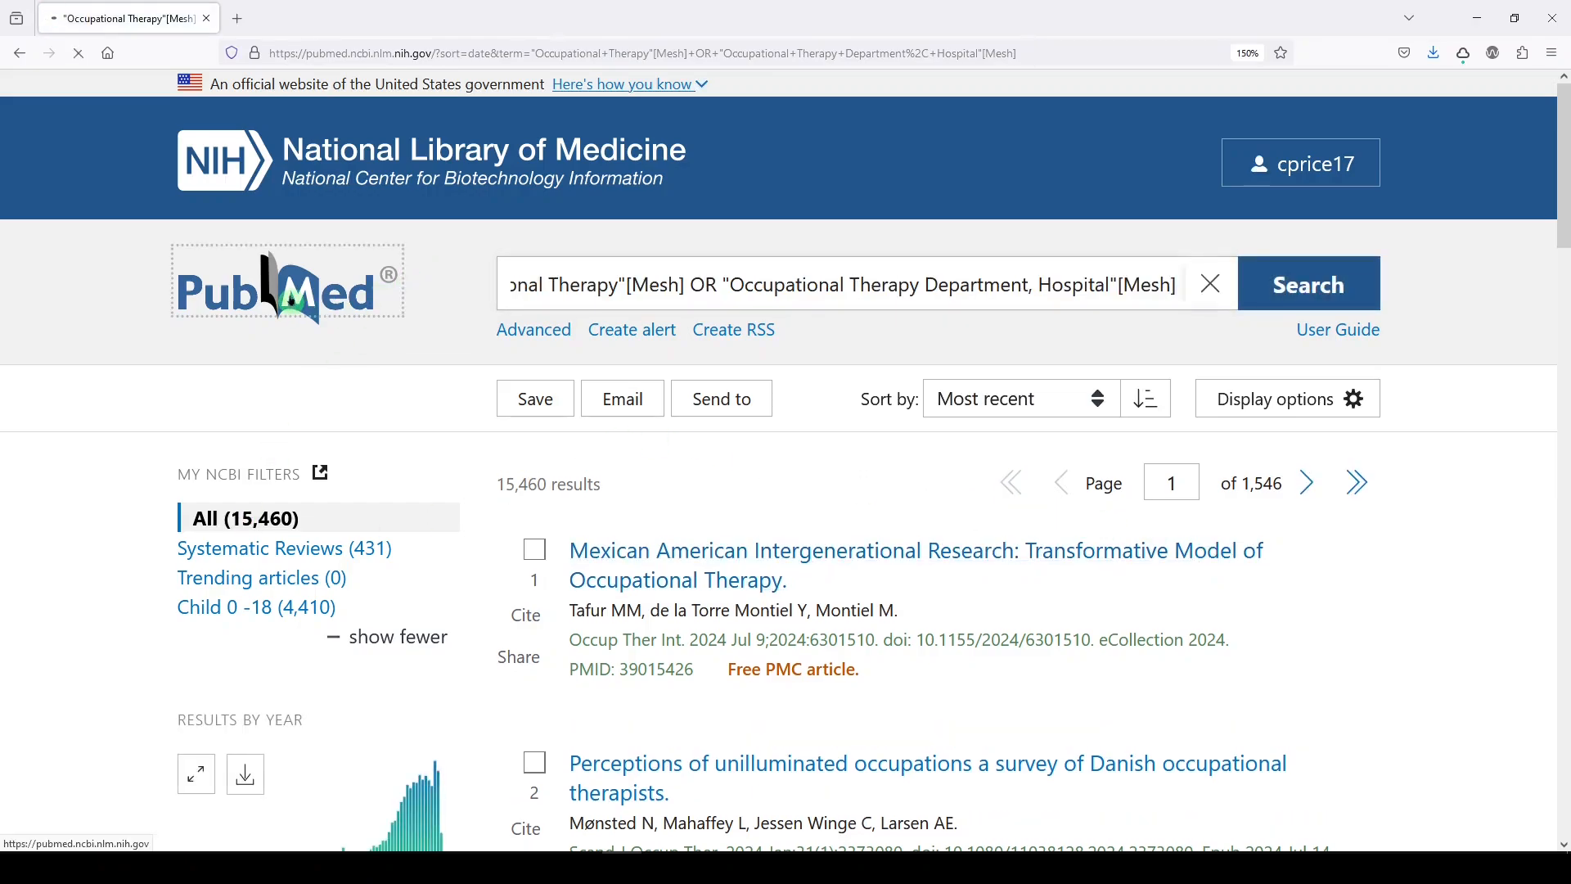
Return to the MeSH Database from the PubMed home page and search it for "occupational therapist"
scroll(930, 509, "down", 3)
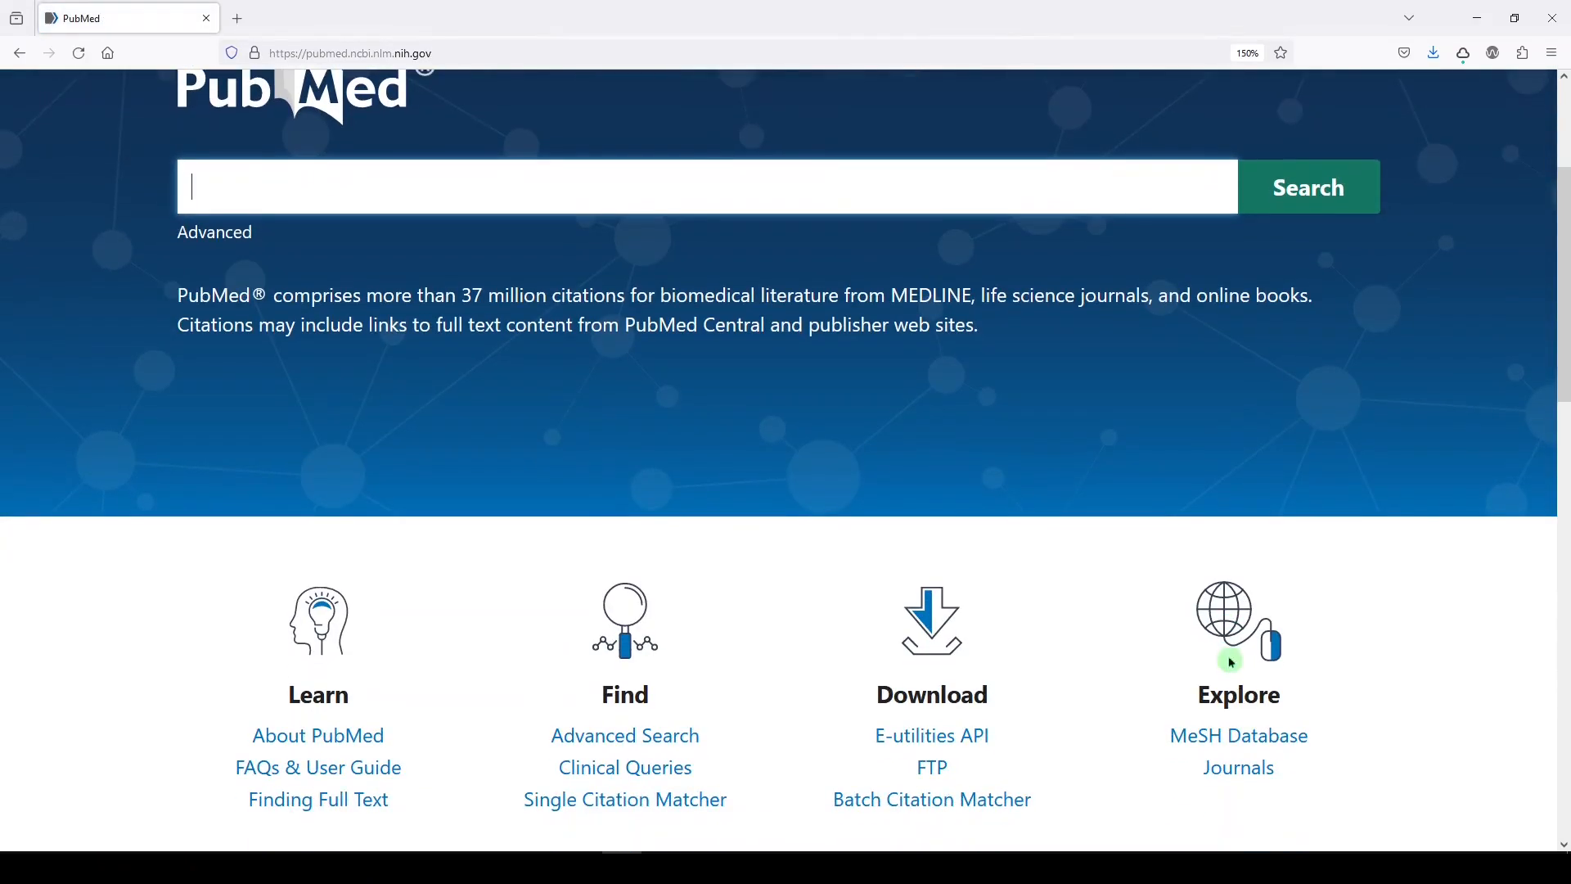
left_click(1241, 738)
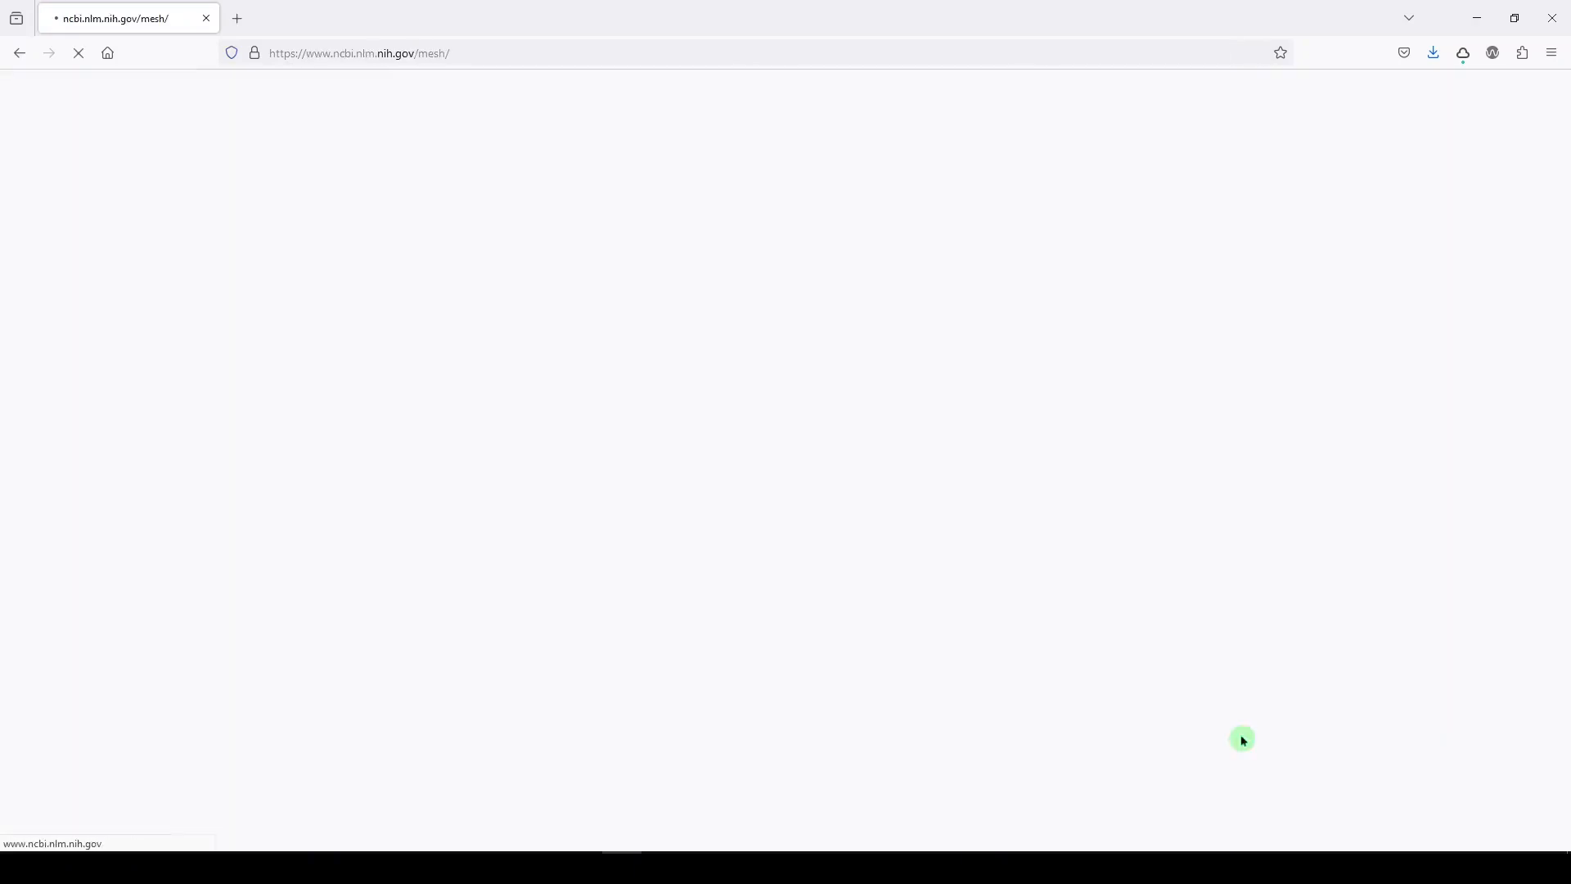
type("o")
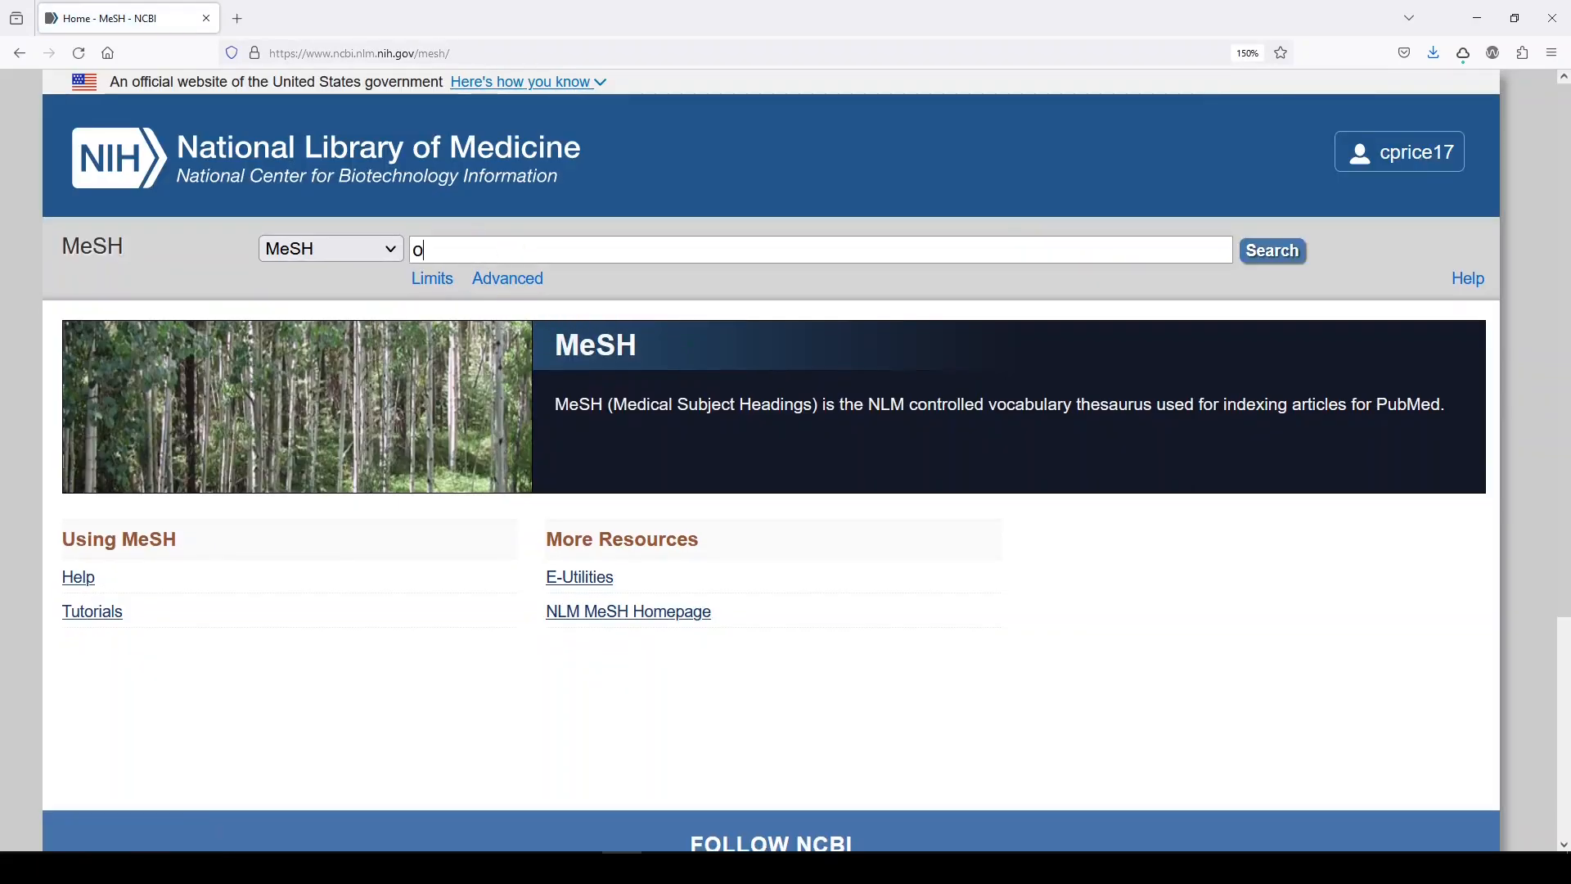
type("ccupational therap")
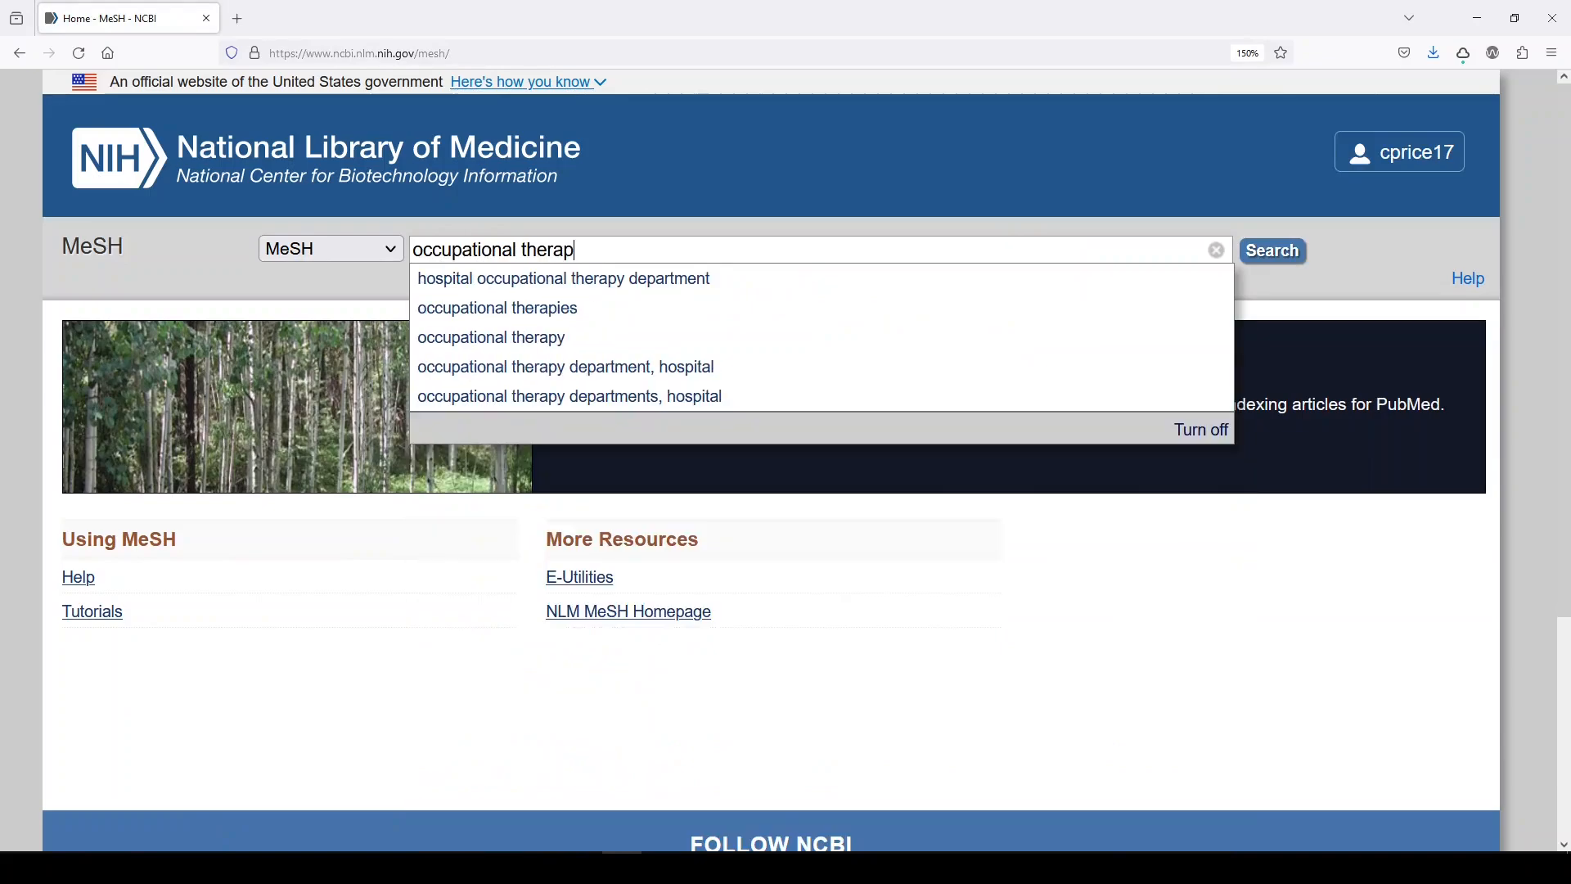
type("ist")
key("Return")
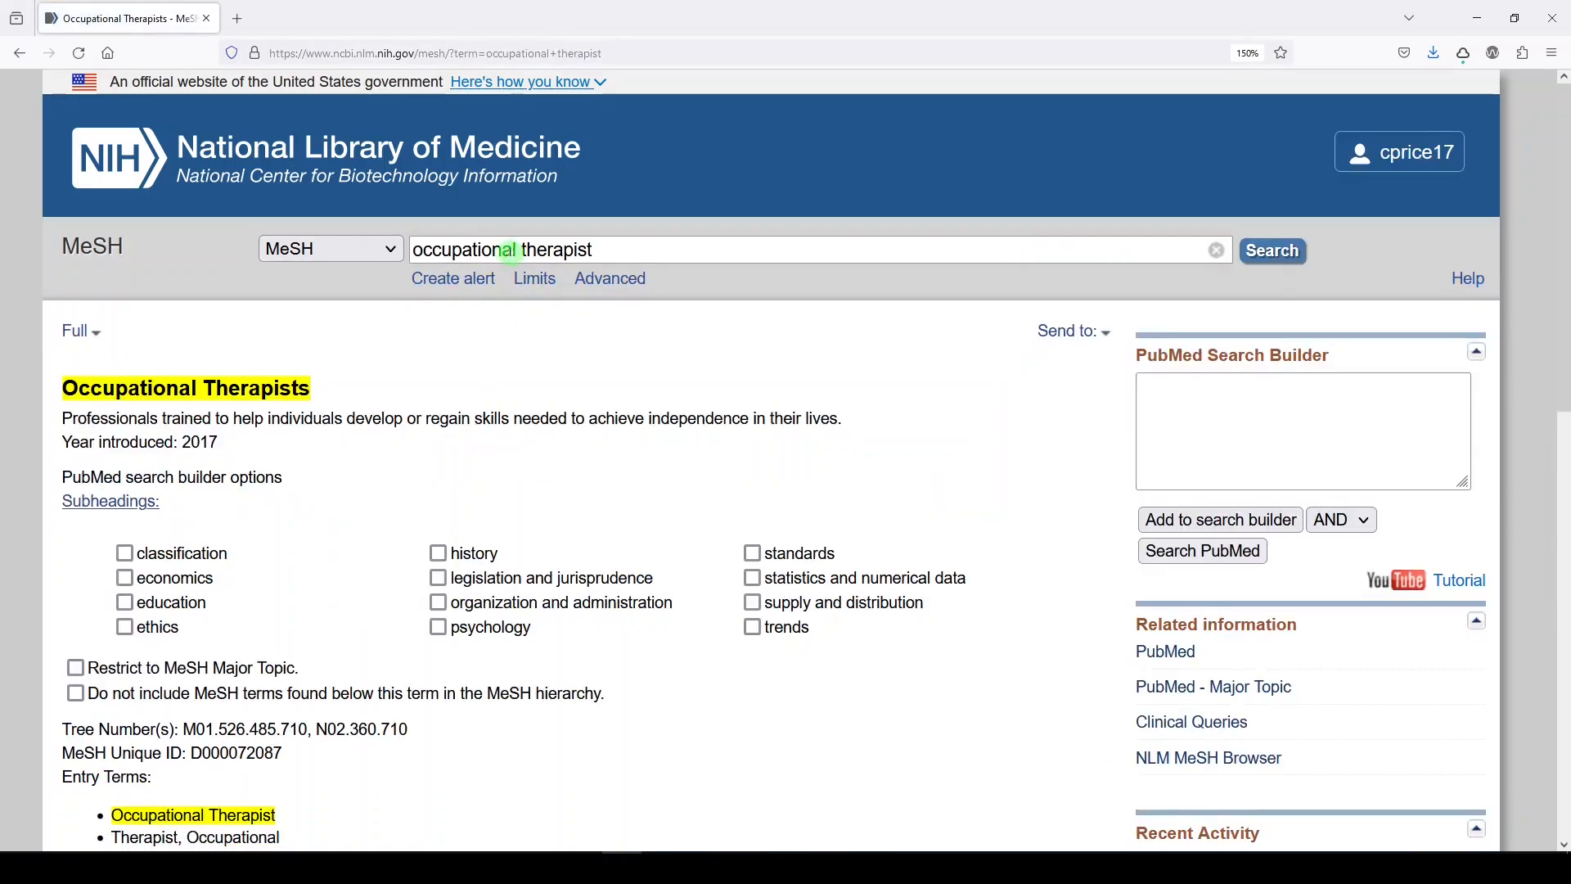
Review the Occupational Therapists record, add the heading to the PubMed Search Builder, and run it in PubMed
scroll(347, 544, "down", 2)
scroll(347, 544, "down", 3)
scroll(319, 571, "up", 5)
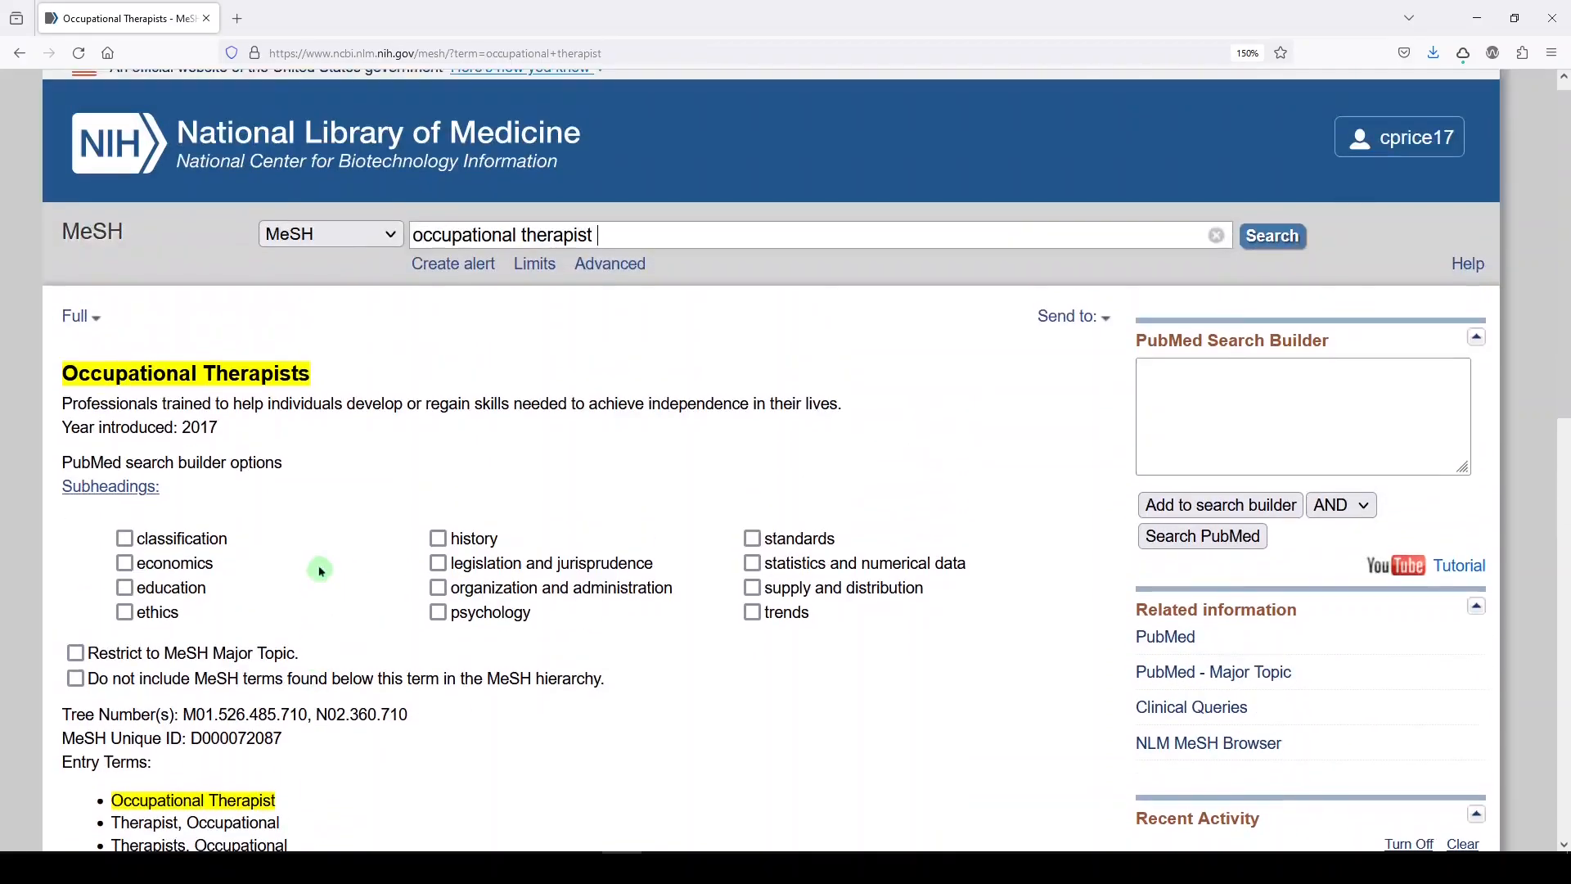
left_click(1193, 517)
left_click(1218, 544)
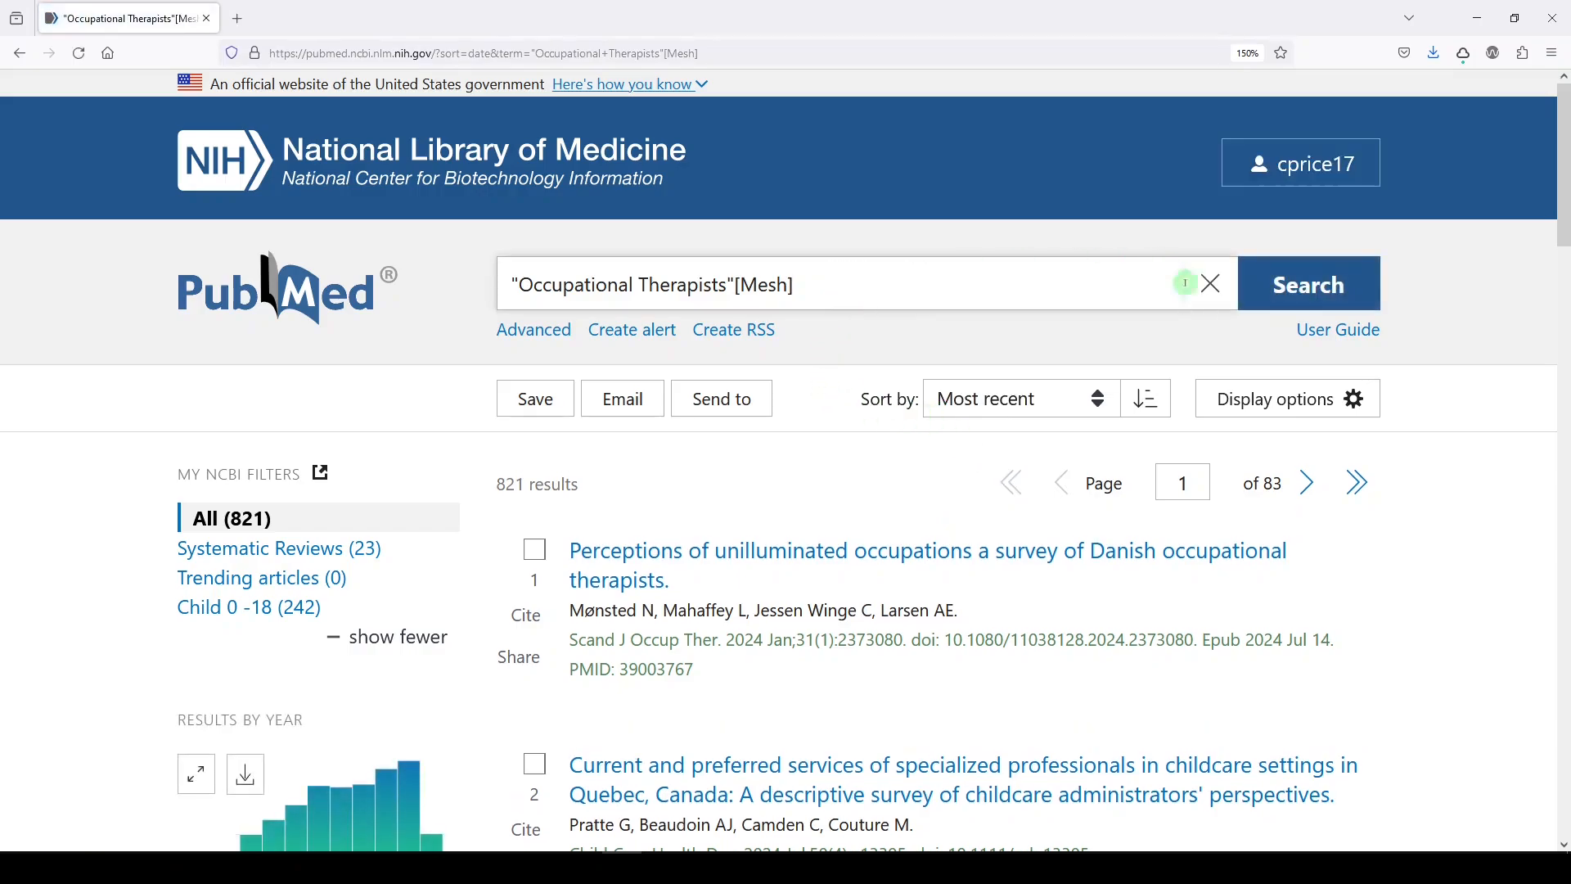
Replace the PubMed query with "occupational therap*"[tw] OR "ergotherap*"[tw] and run the search
left_click(1211, 283)
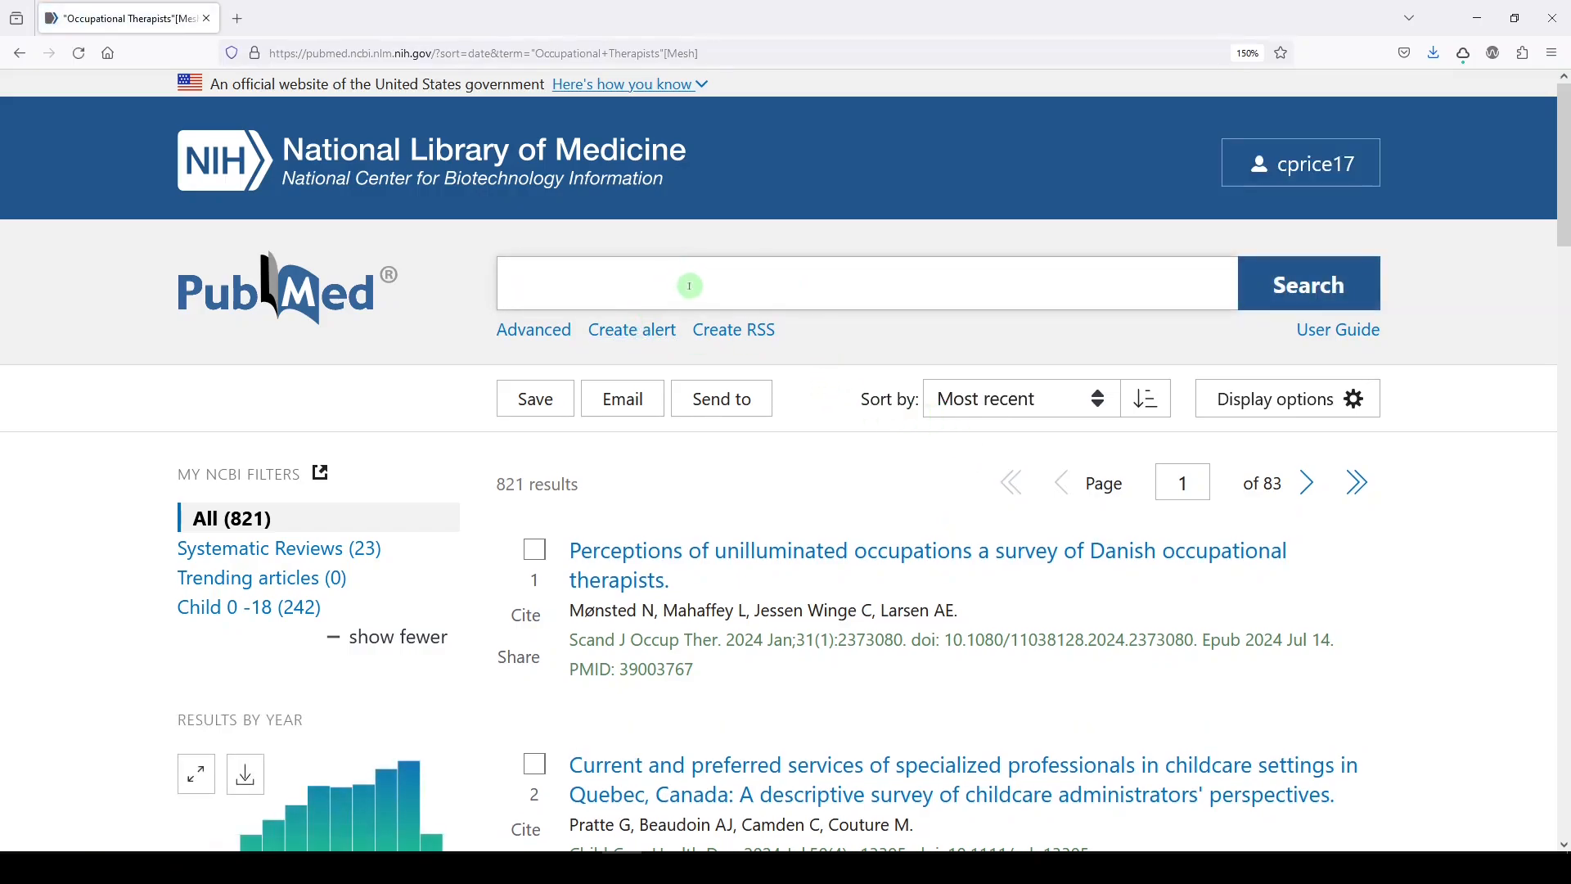
type("\"occ")
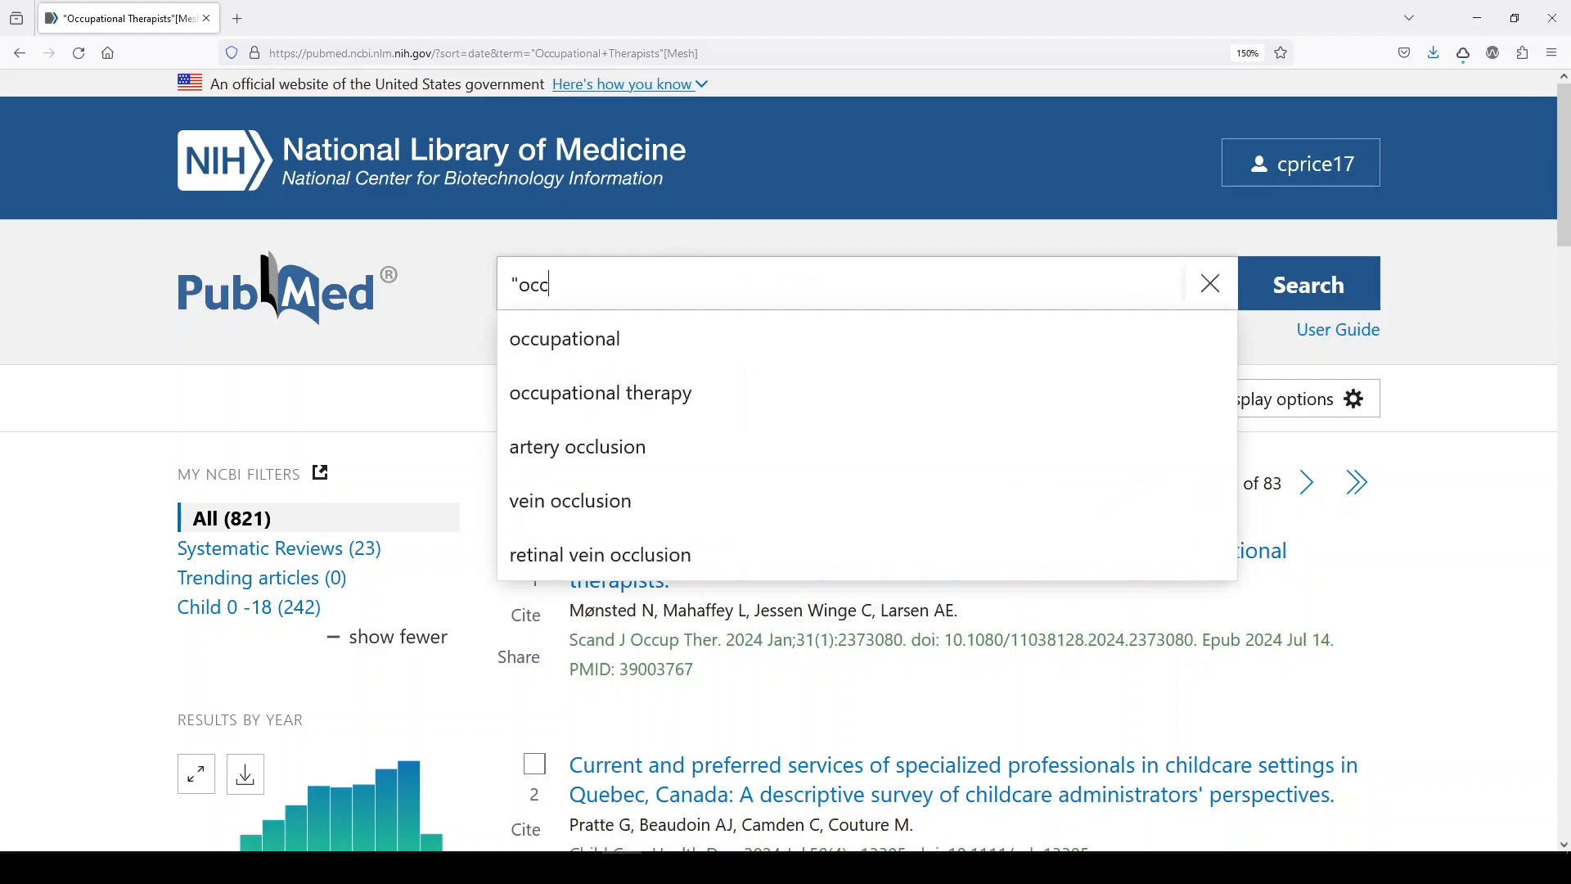
type("upational therap*\" OR \"ergotherap*\"[tw")
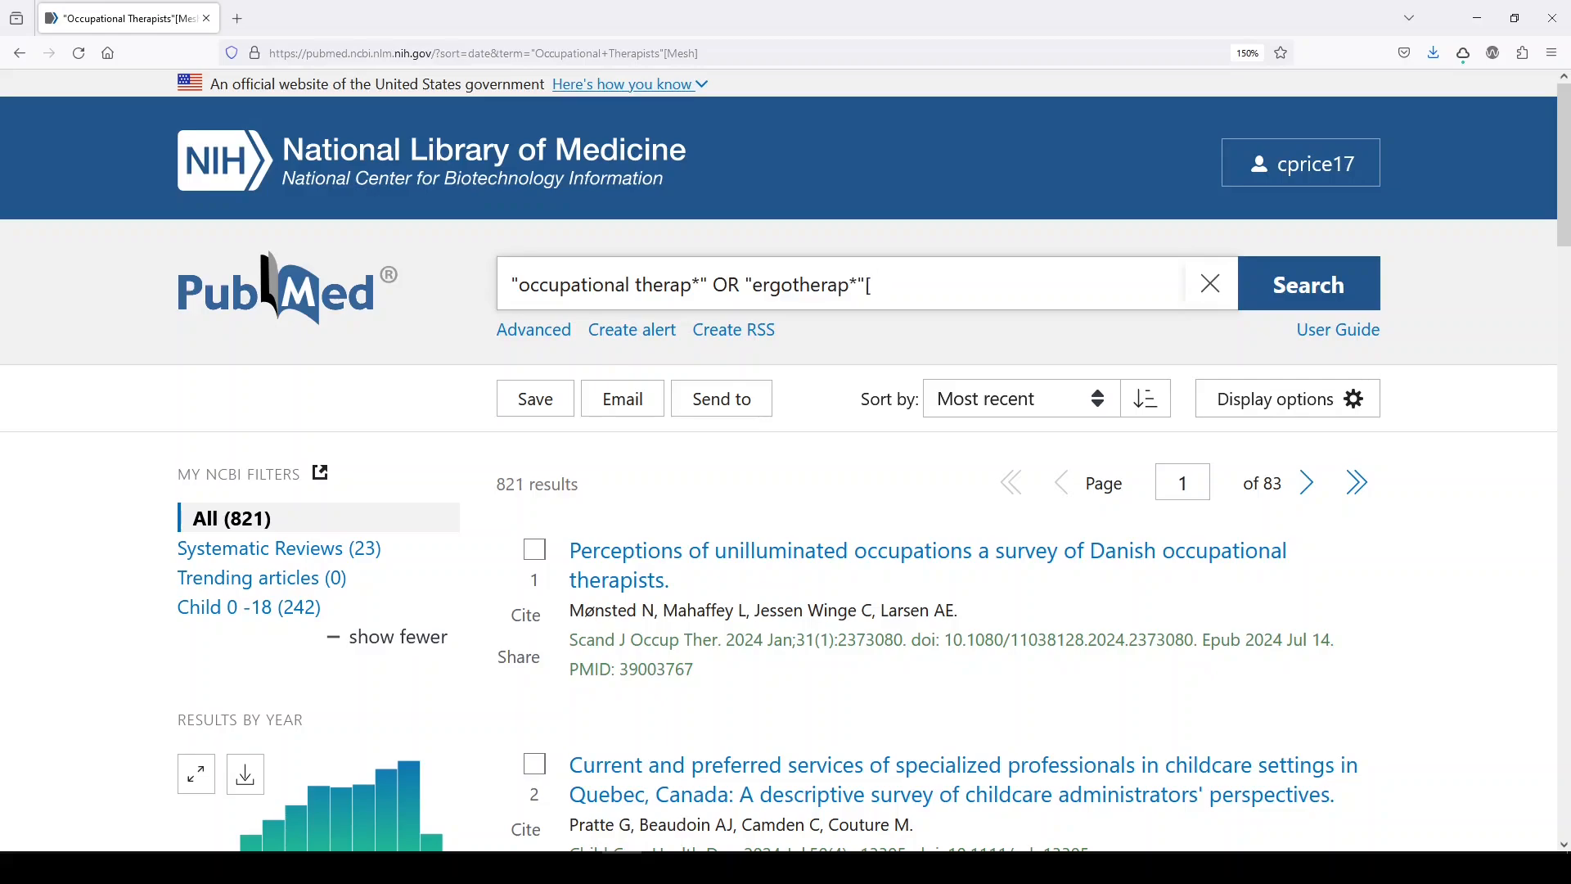
left_click(709, 284)
type("[tw]")
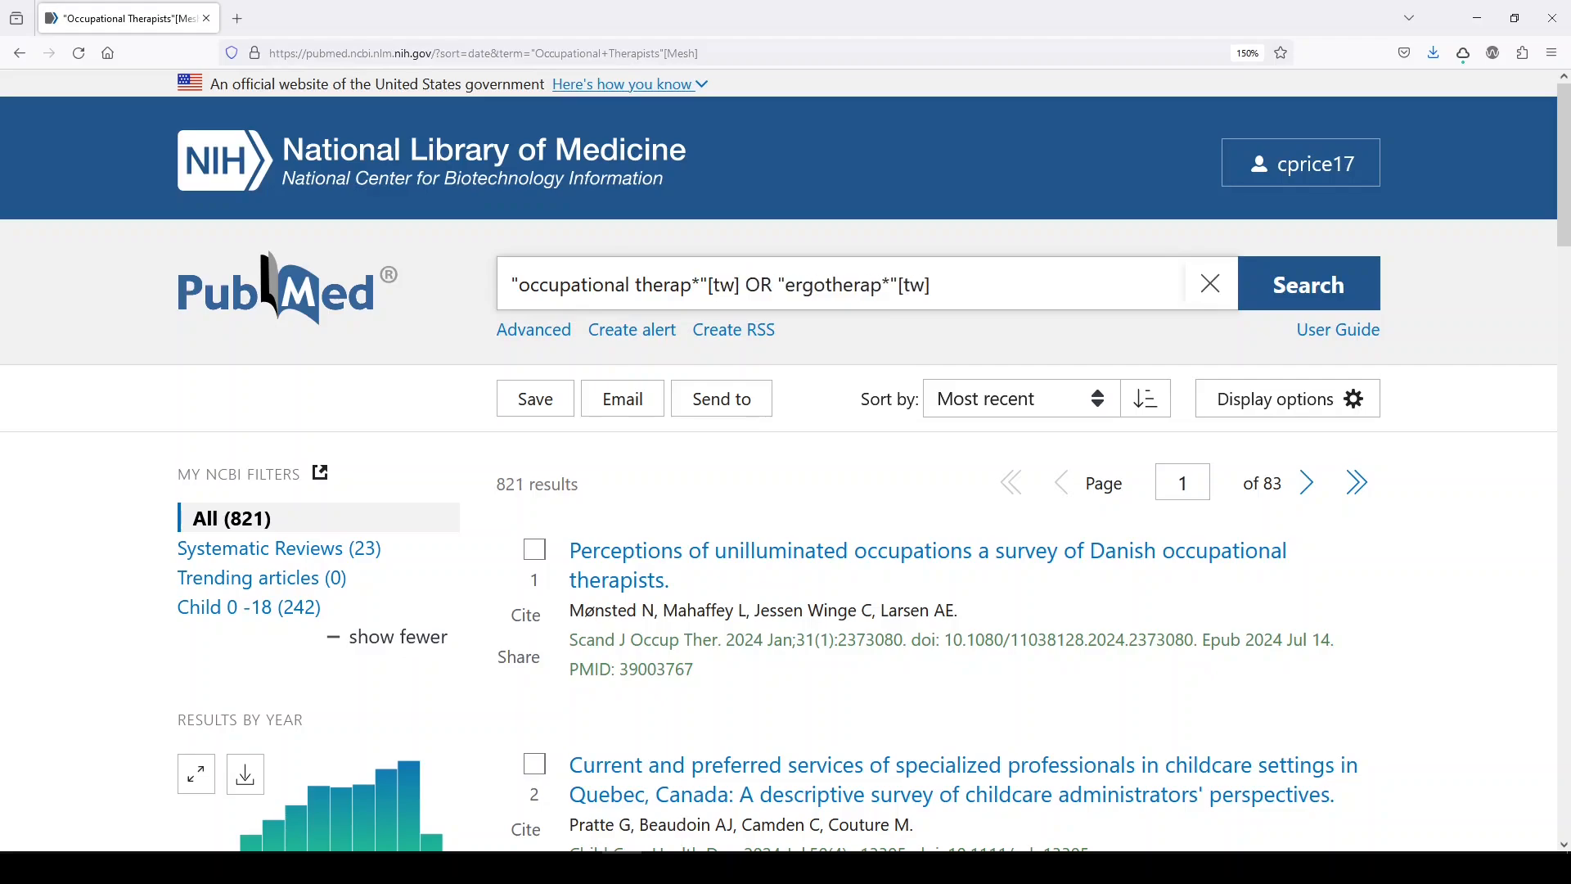
left_click(1260, 267)
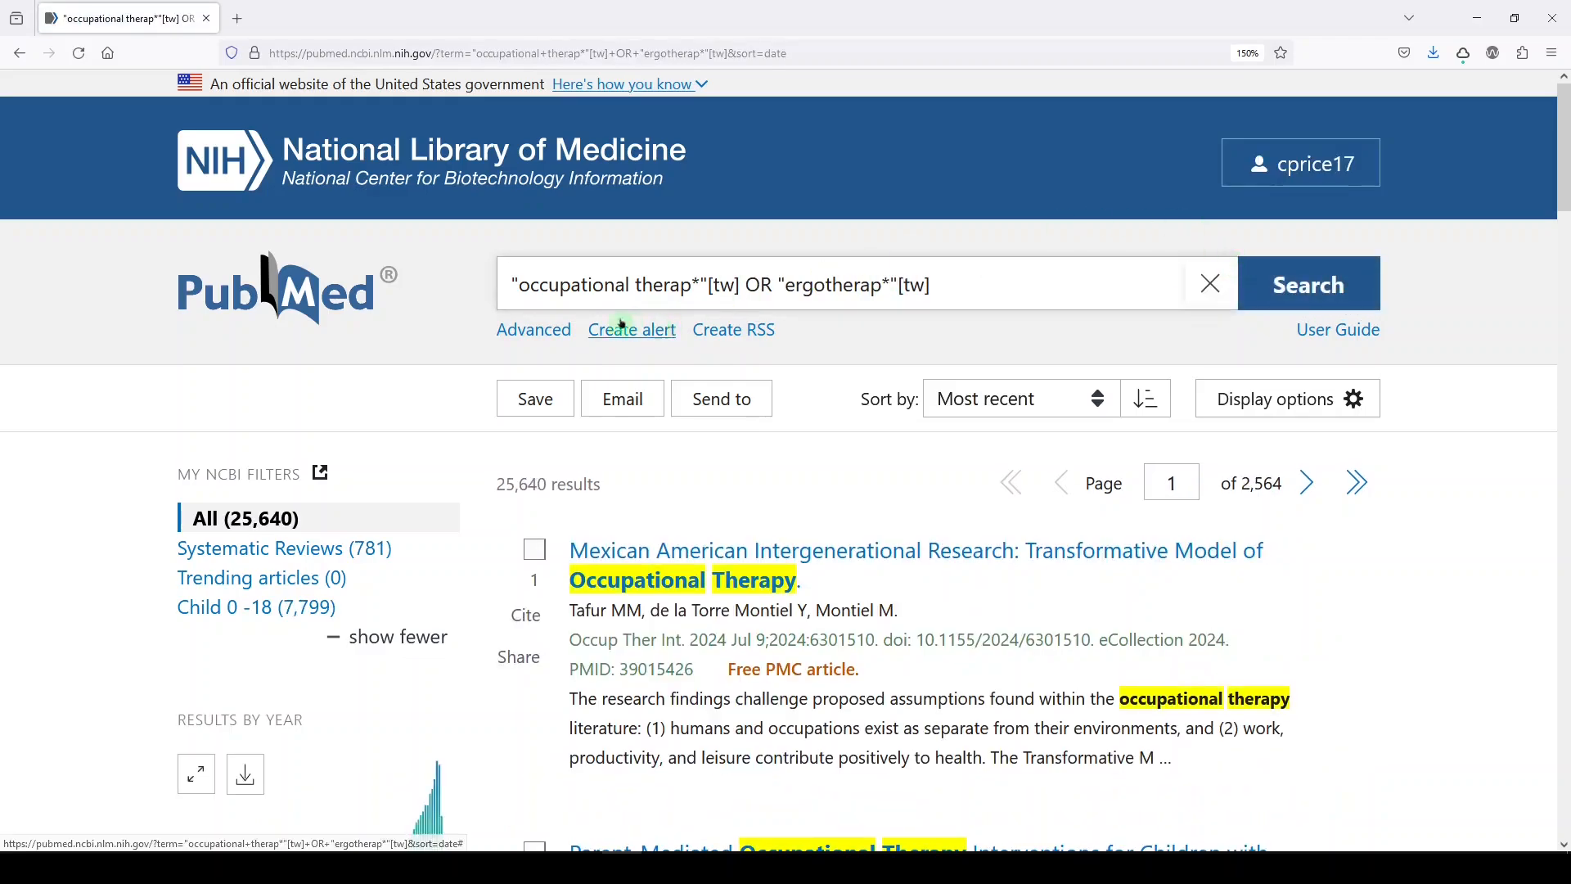
Combine history searches #2, #3 and #4 with OR in the PubMed advanced query box
left_click(548, 335)
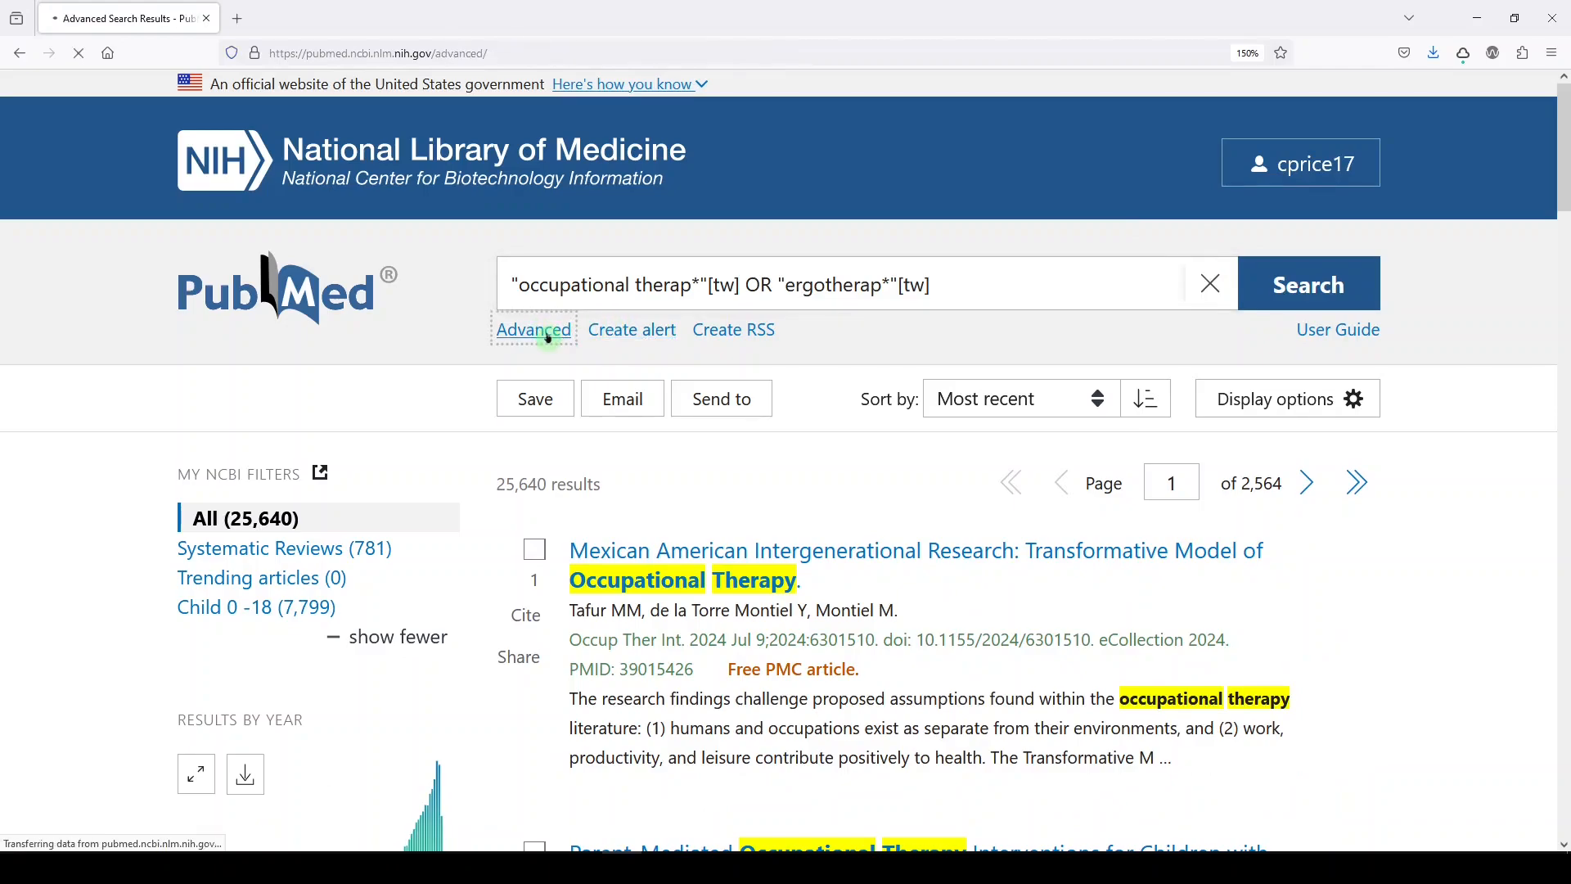
scroll(431, 466, "down", 5)
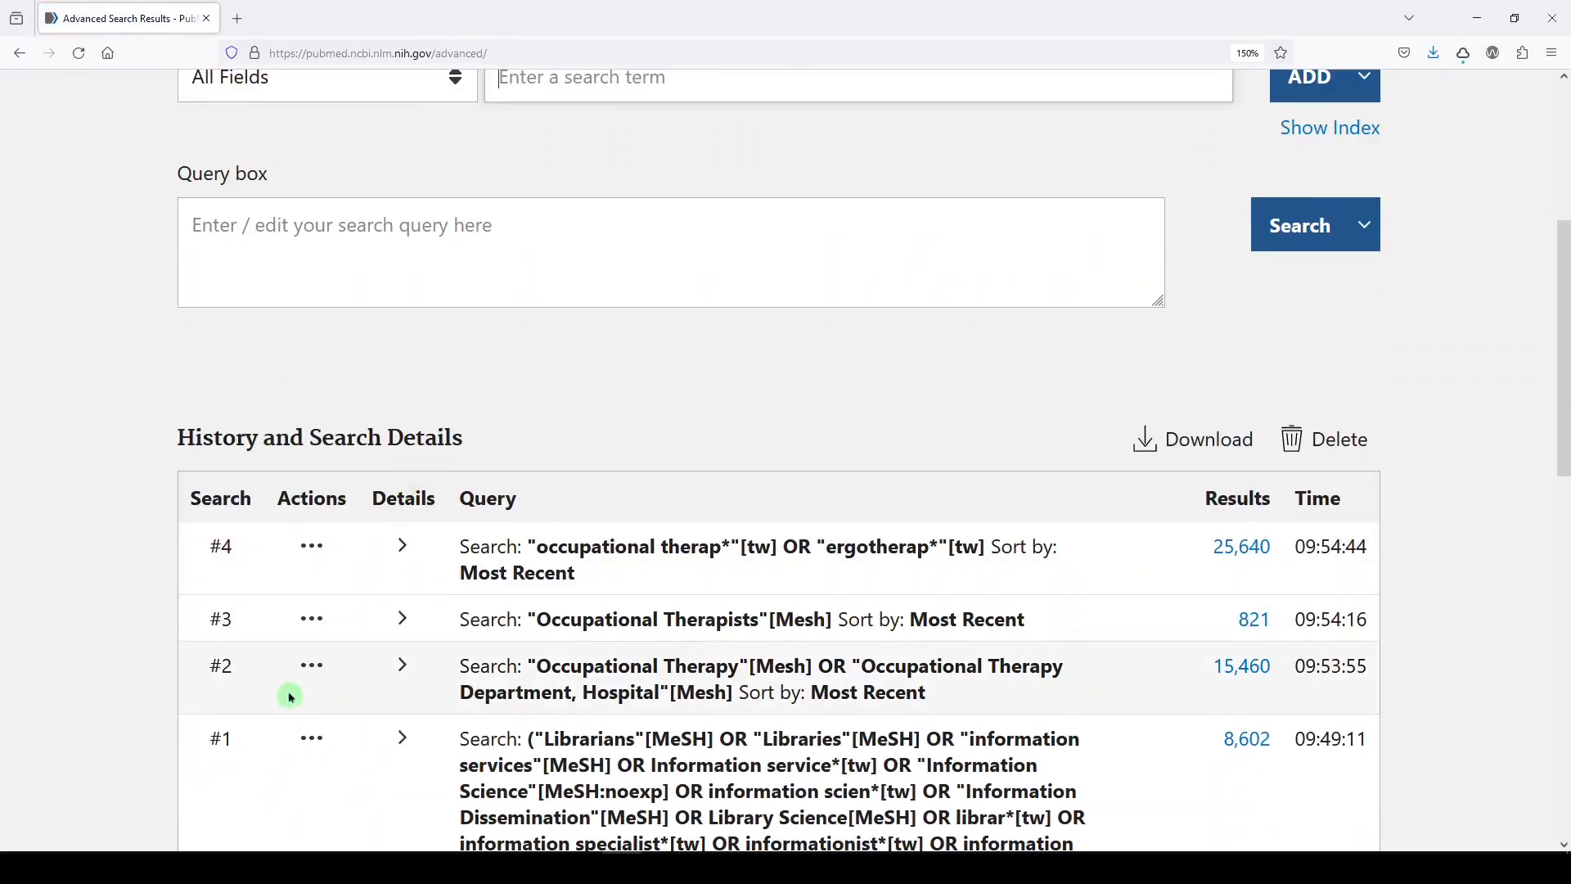
left_click(312, 664)
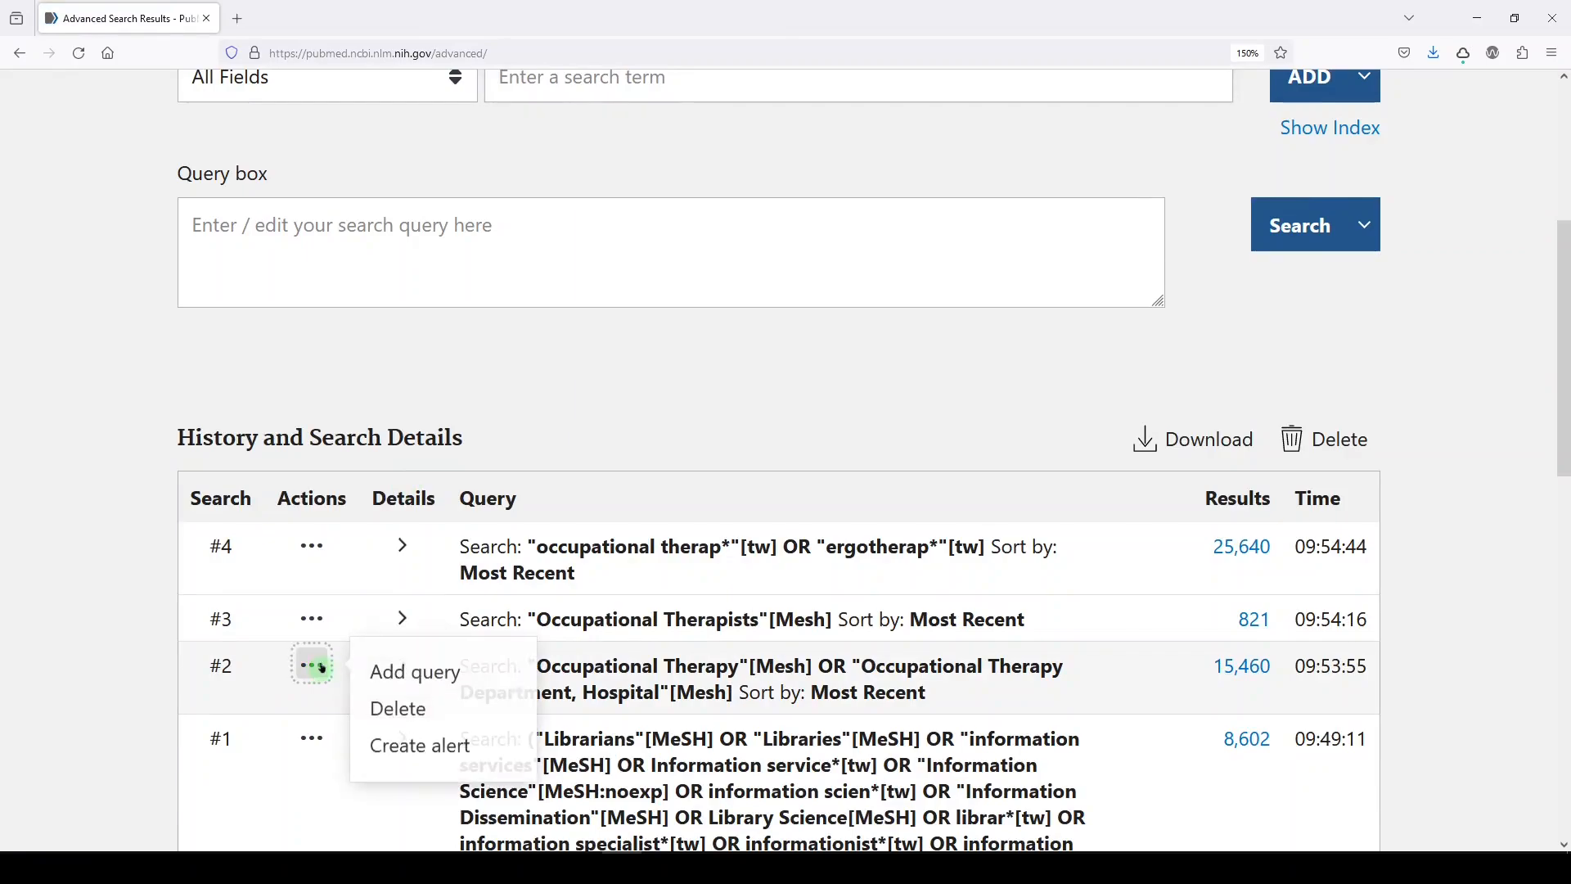
left_click(415, 677)
left_click(314, 622)
left_click(423, 660)
left_click(318, 556)
left_click(459, 590)
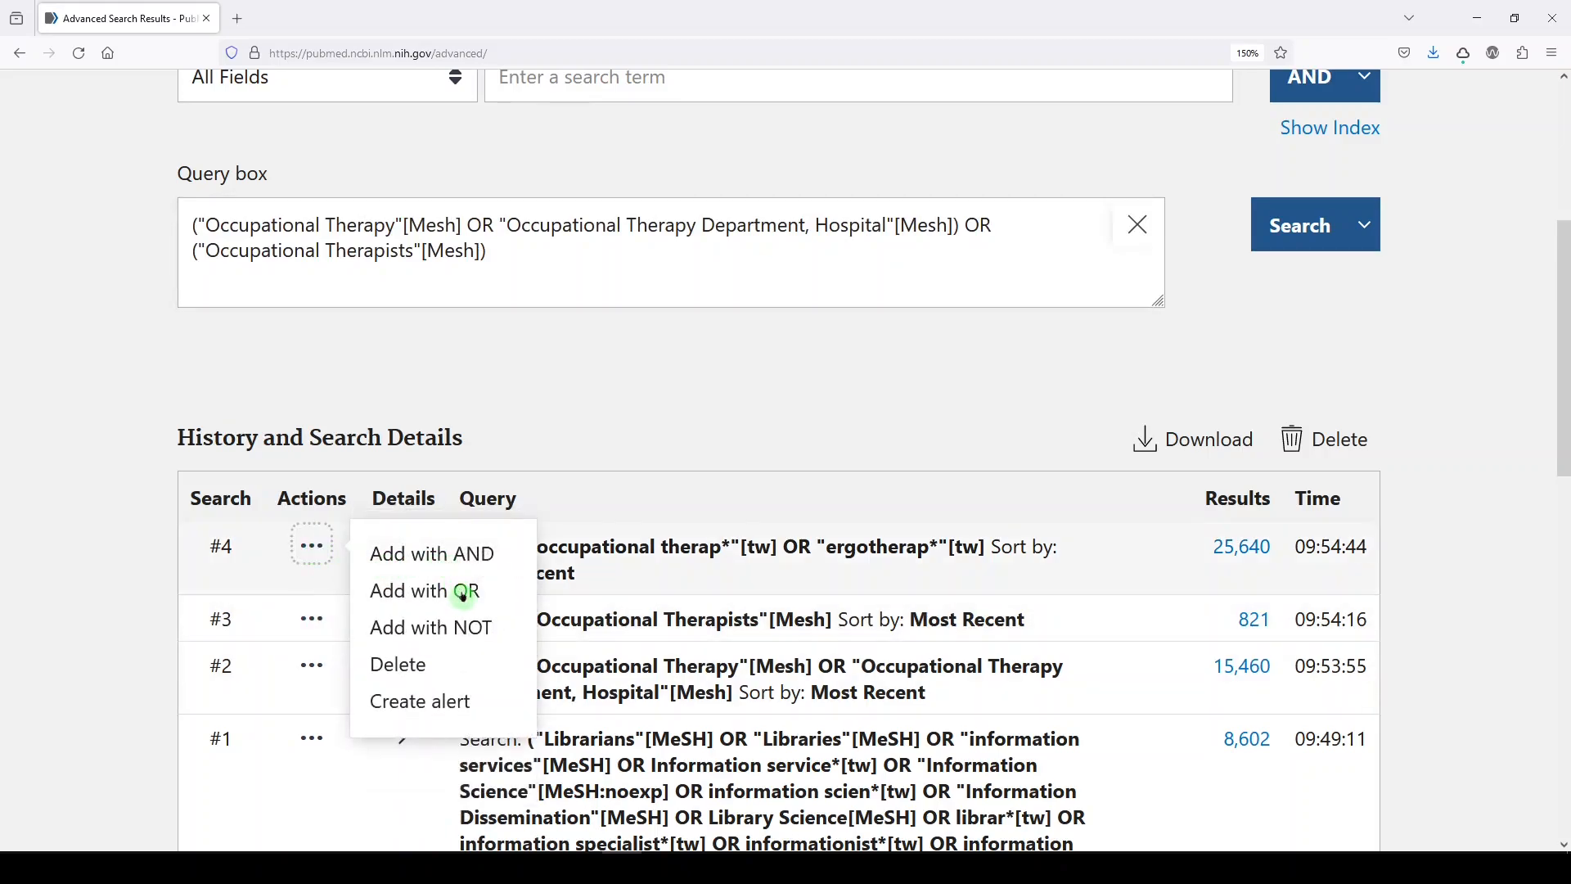
Remove the inner parentheses from the combined query, leaving one outer pair around all the OR-joined occupational therapy terms
left_click(202, 242)
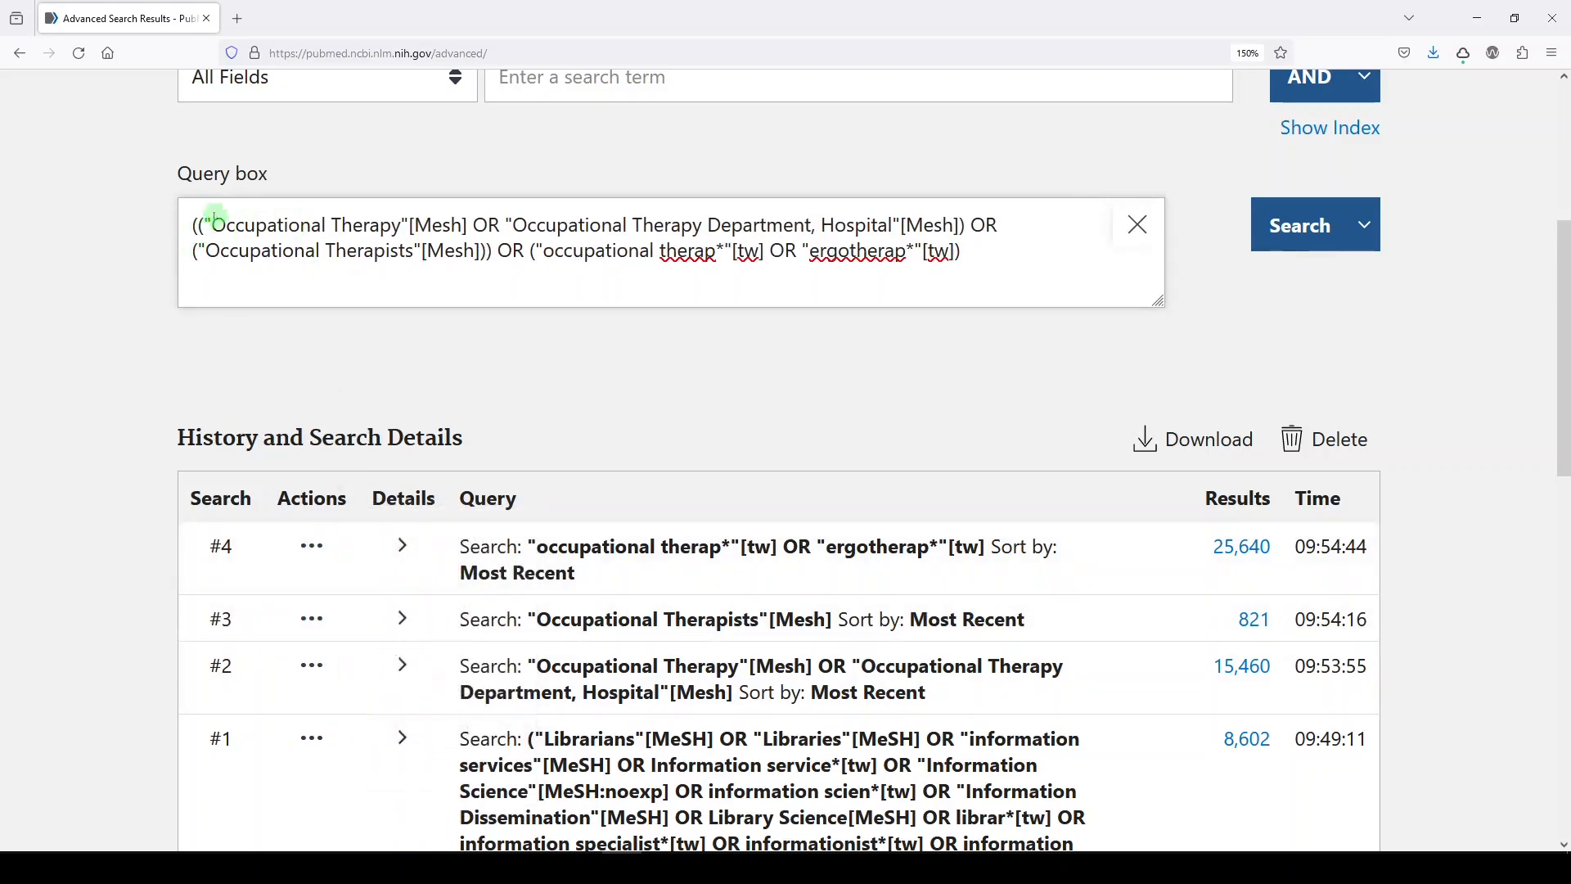
key("BackSpace")
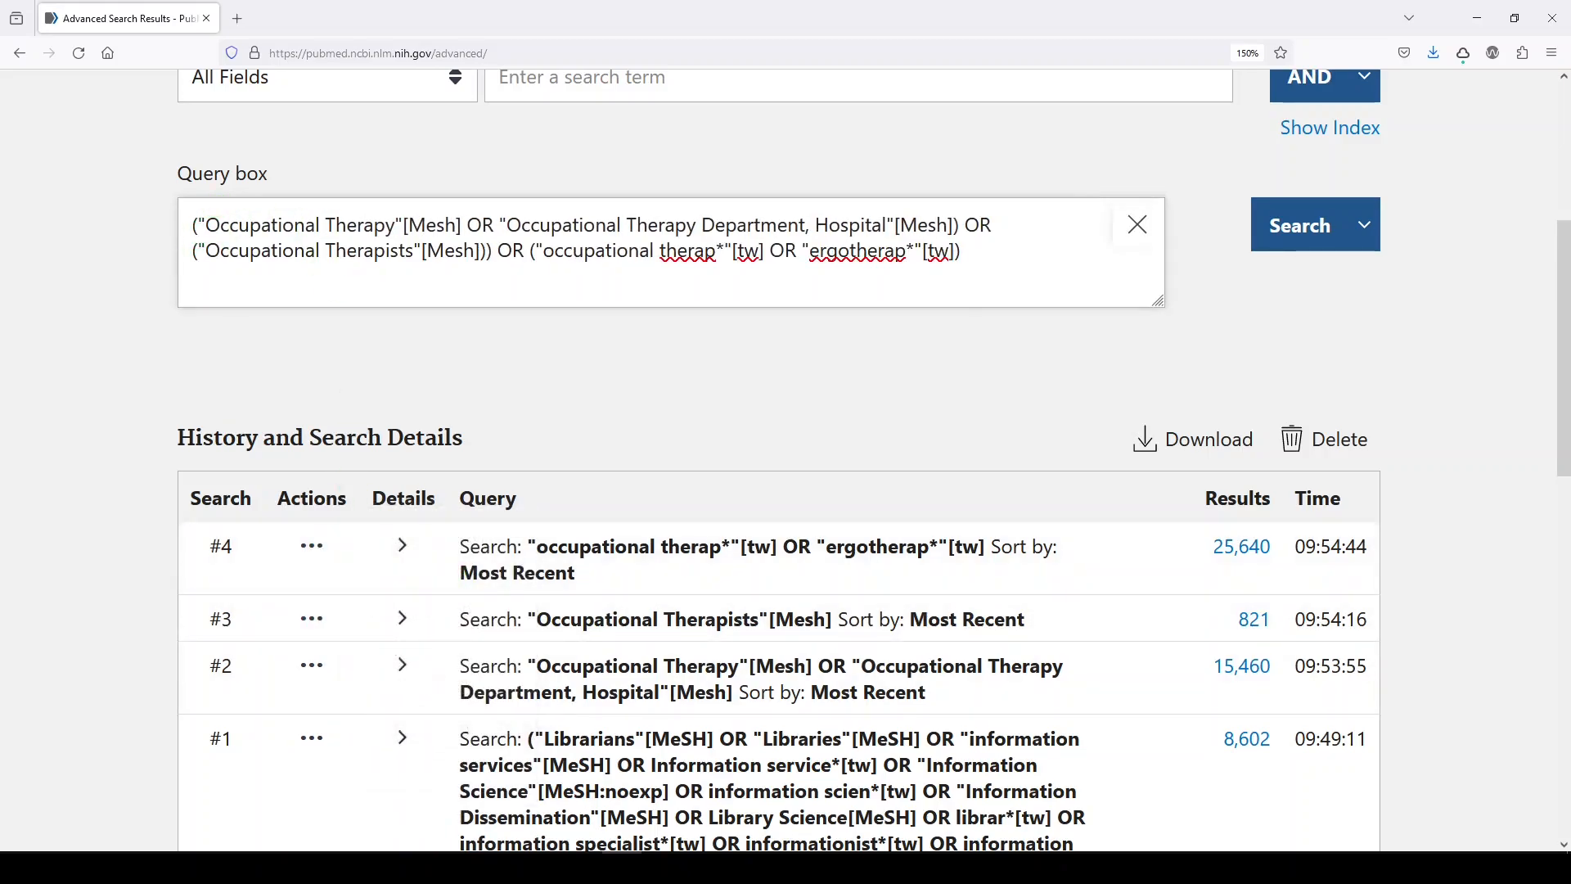
left_click(496, 237)
key("BackSpace")
key("BackSpace")
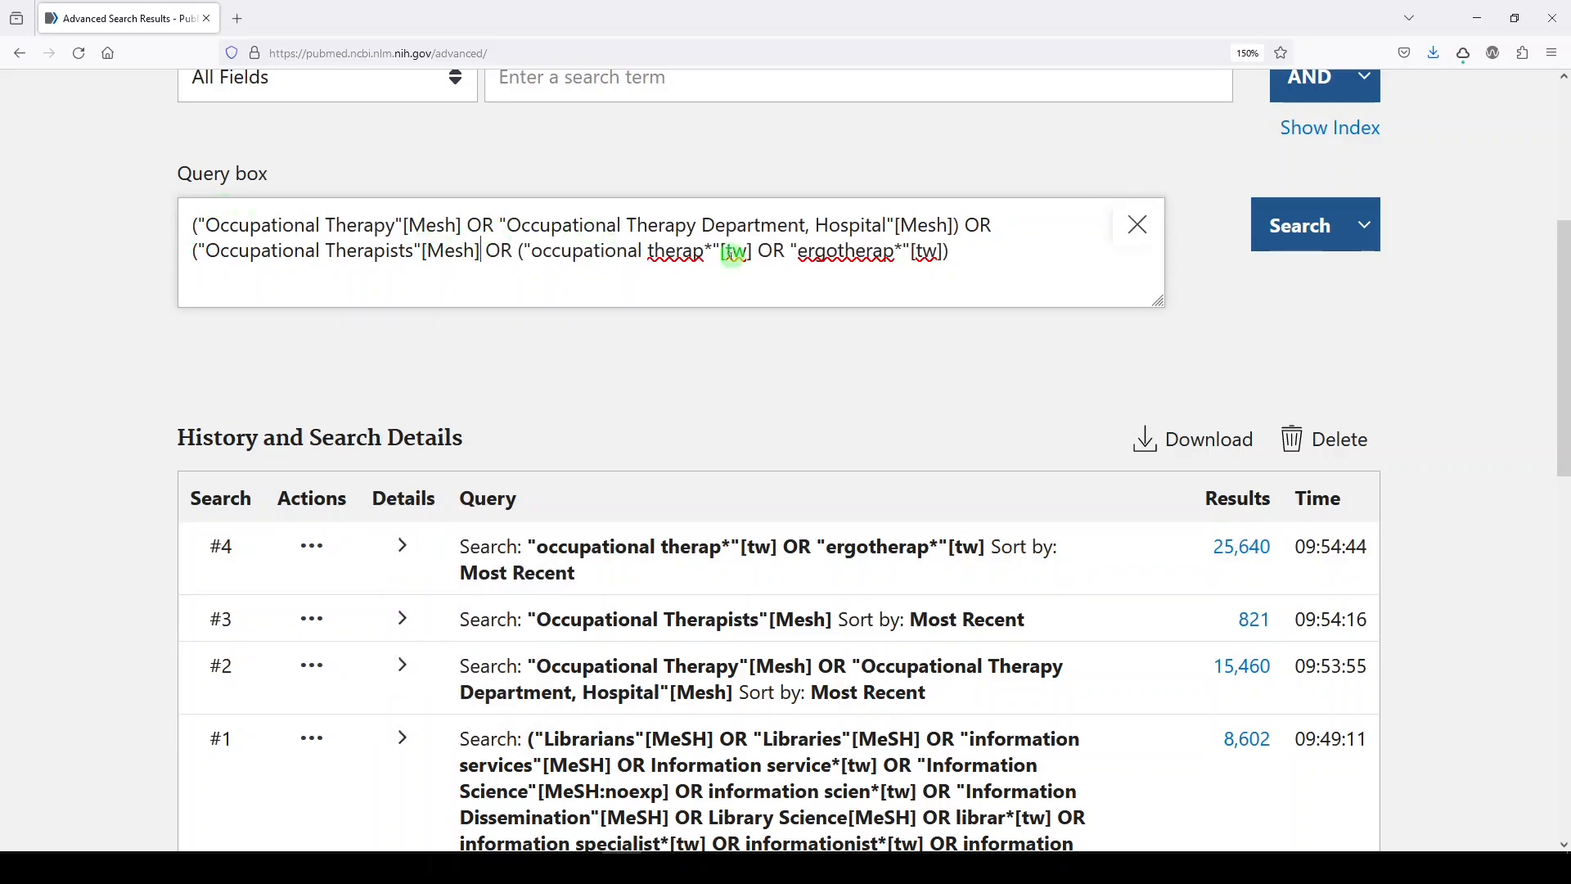
left_click(961, 225)
key("BackSpace")
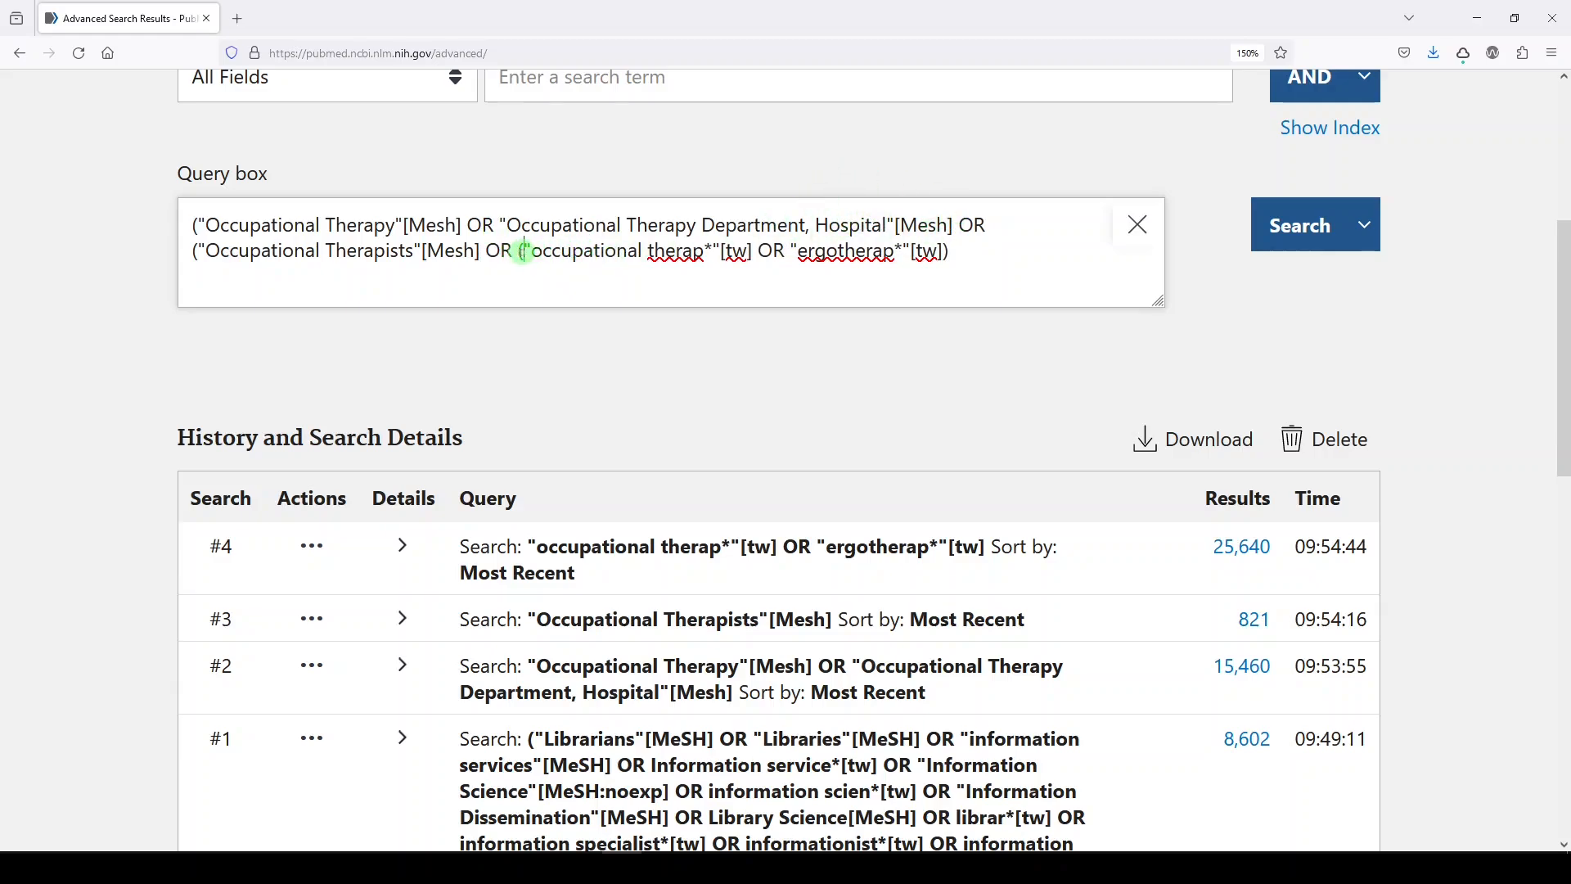
key("BackSpace")
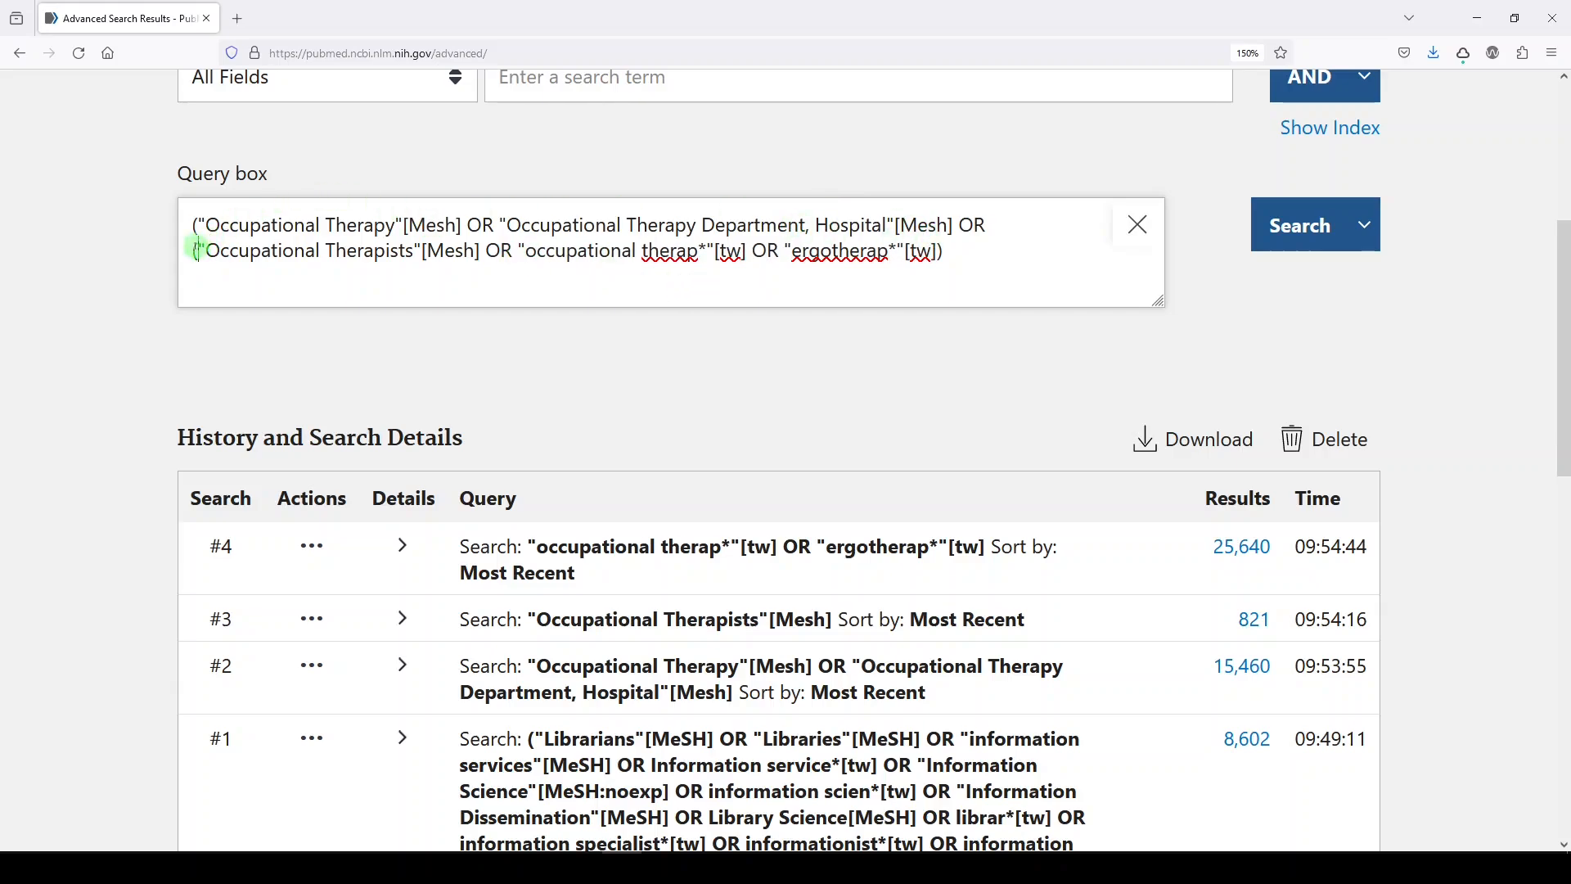
key("BackSpace")
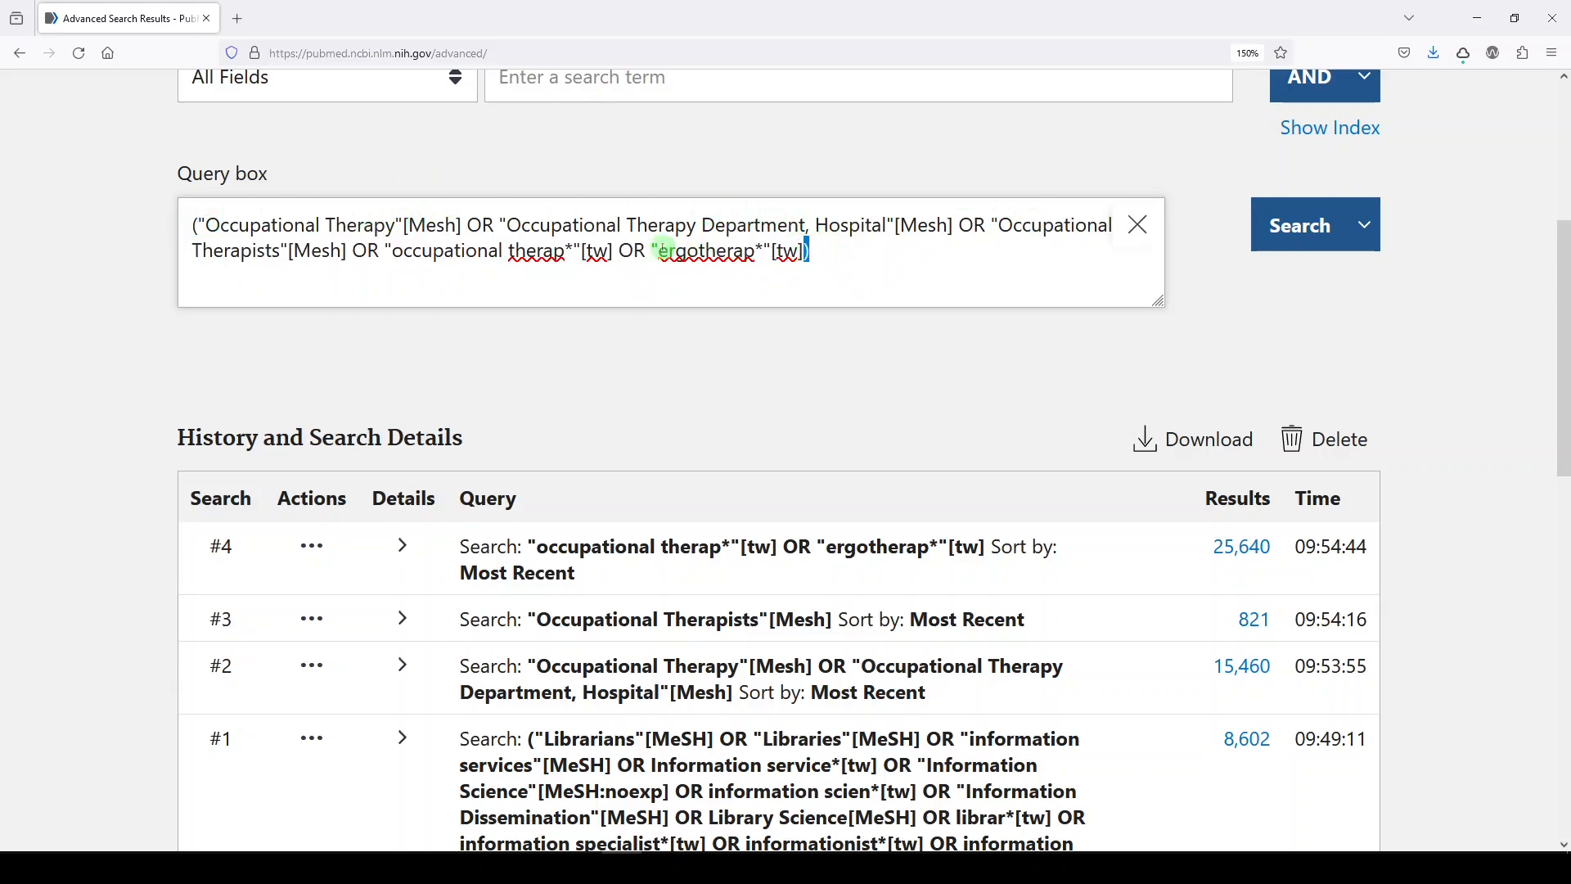
Run the combined occupational therapy query and skim the first results for the highlighted terms
left_click(1300, 236)
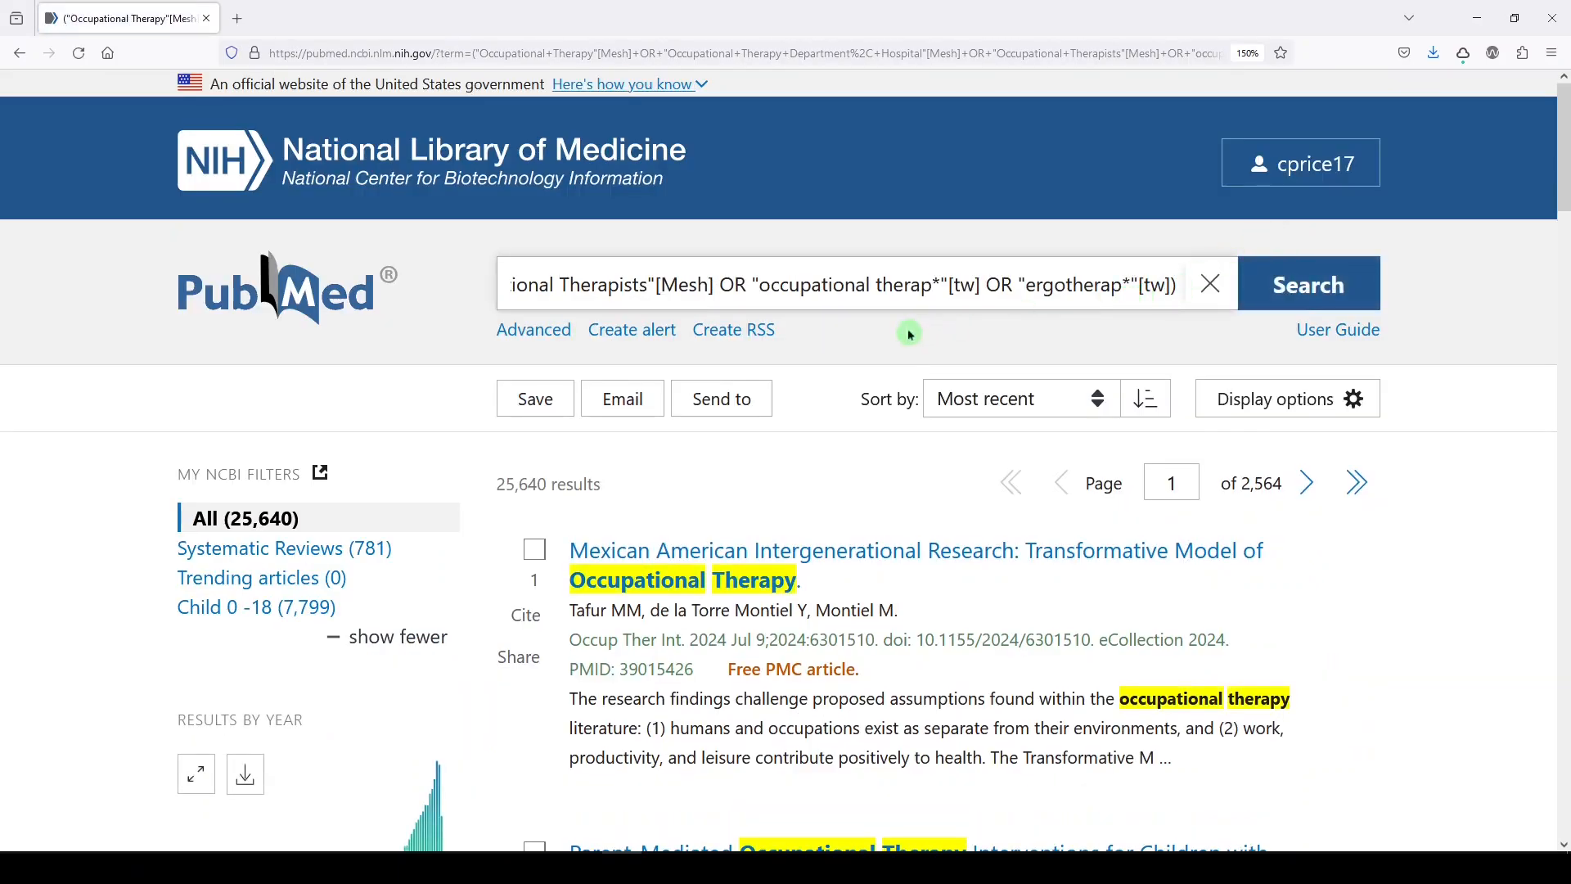
scroll(768, 449, "down", 4)
scroll(767, 450, "down", 1)
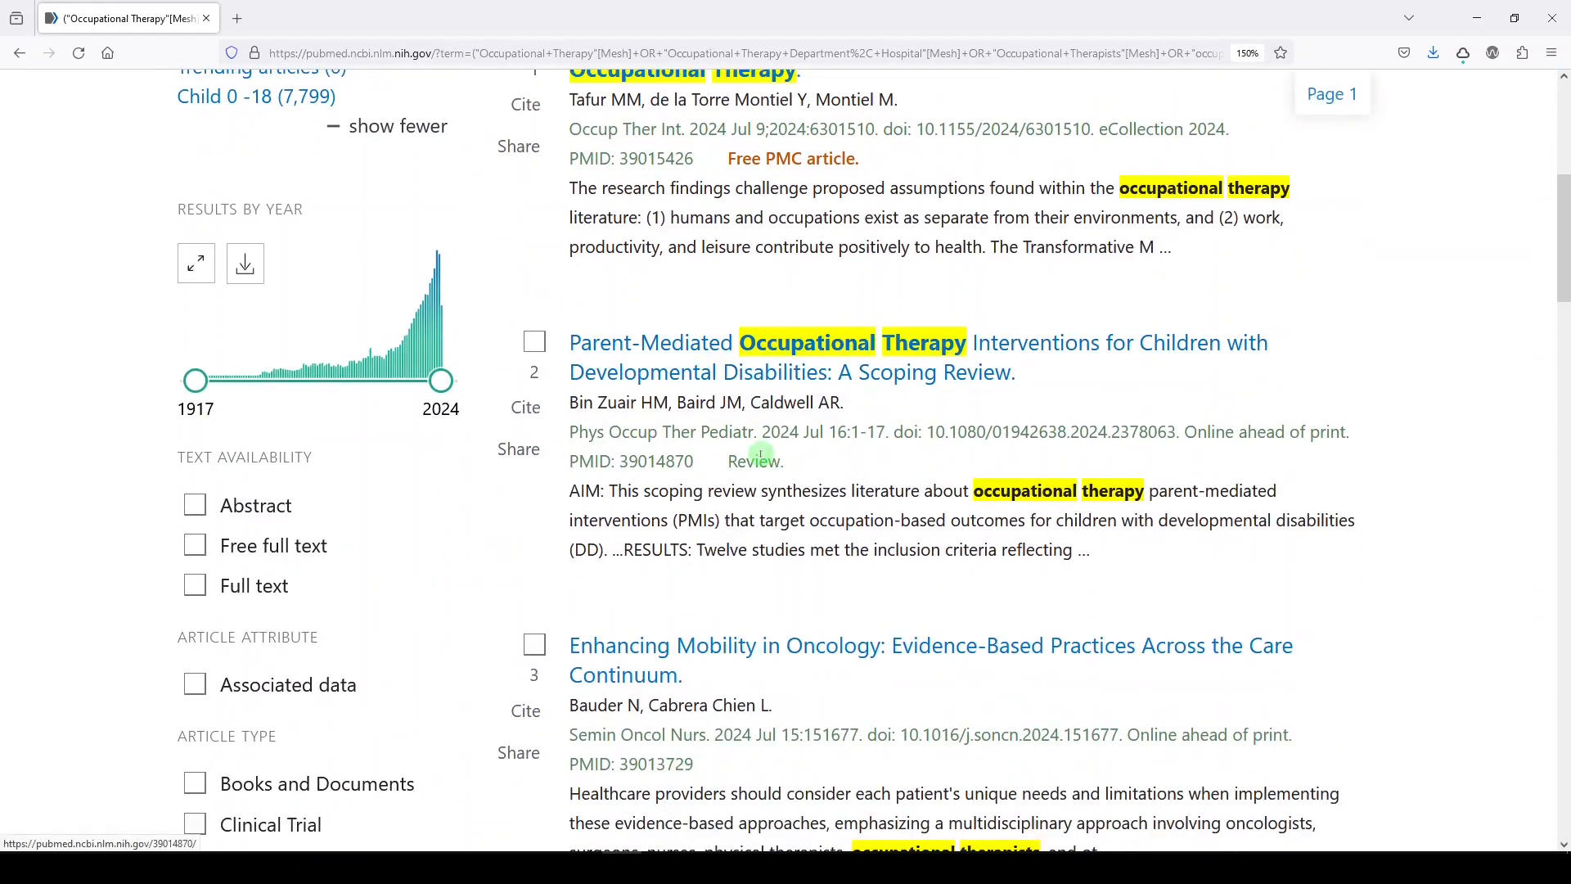
scroll(760, 454, "down", 2)
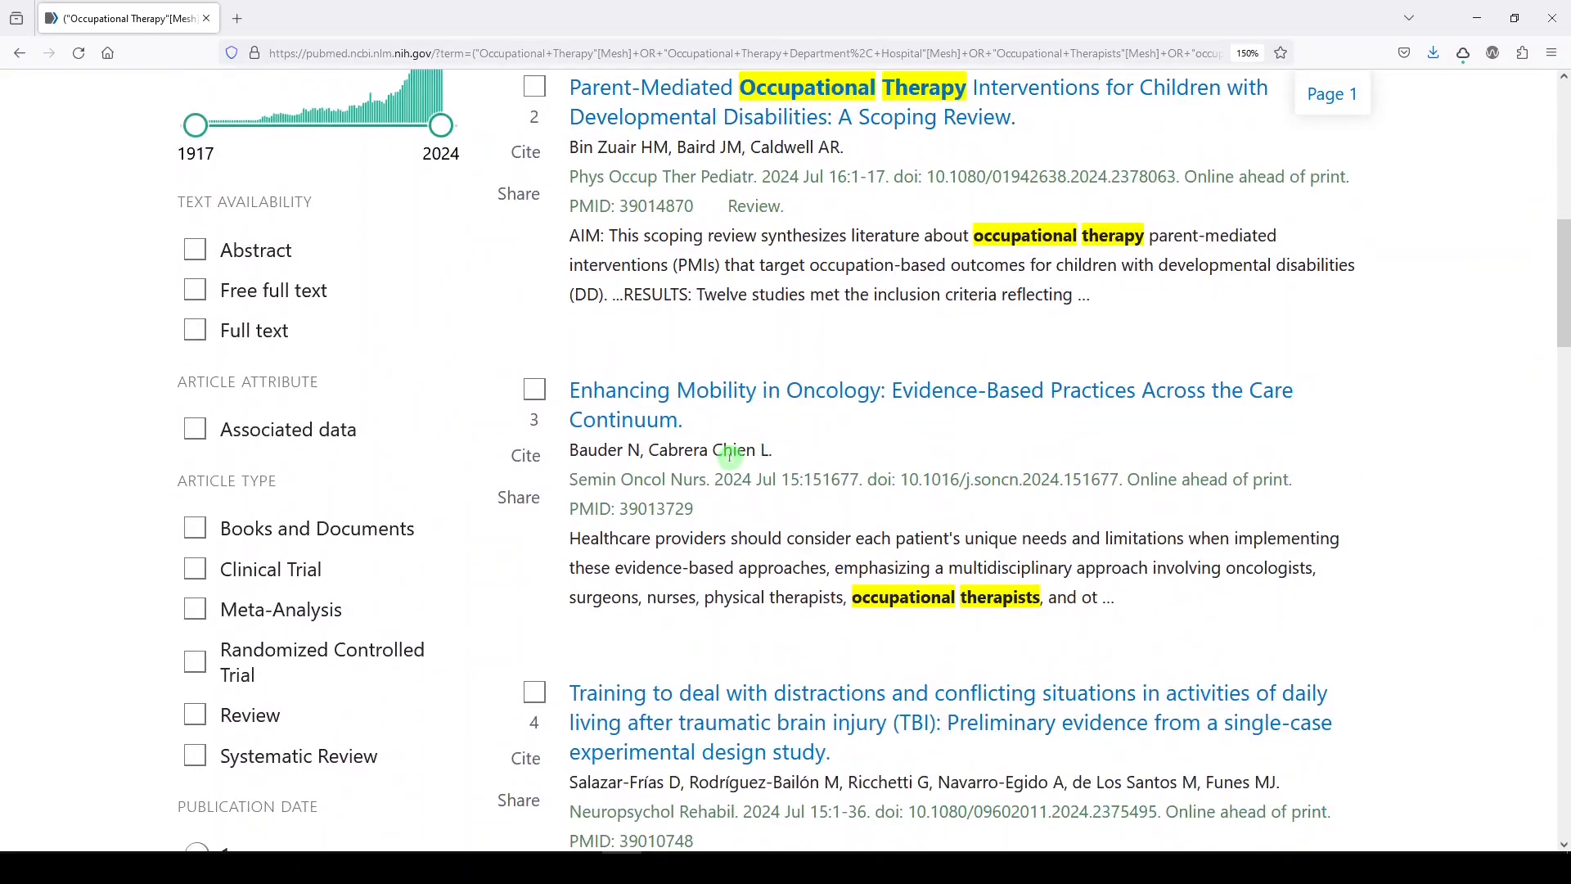
scroll(729, 456, "down", 2)
scroll(726, 461, "up", 8)
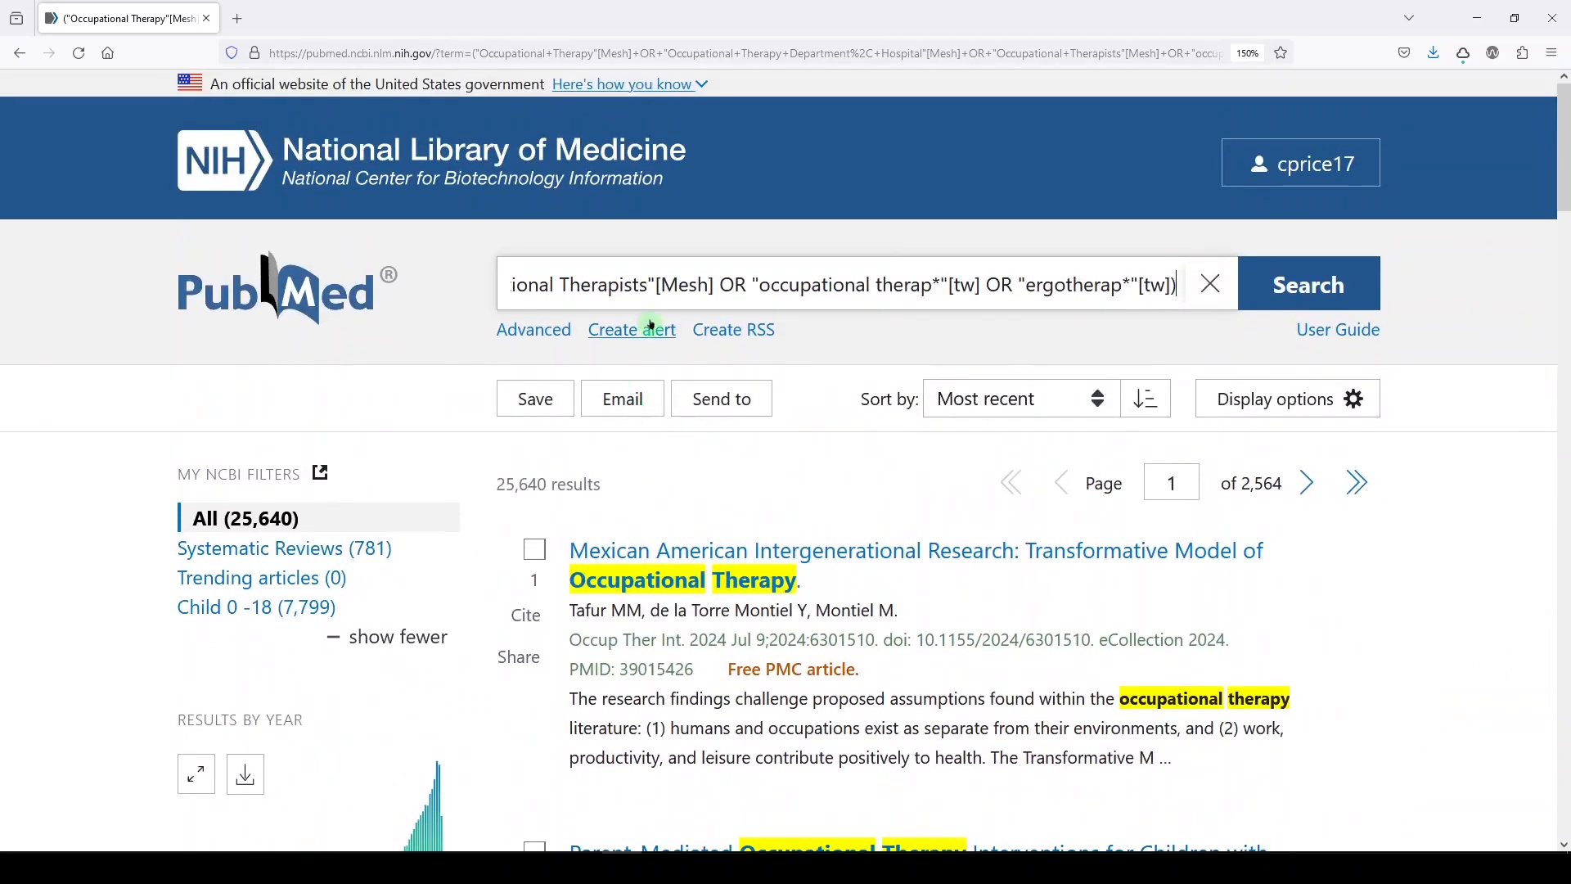
Copy the full query from the search box and open the PubMed filter management page in My NCBI
triple_click(690, 299)
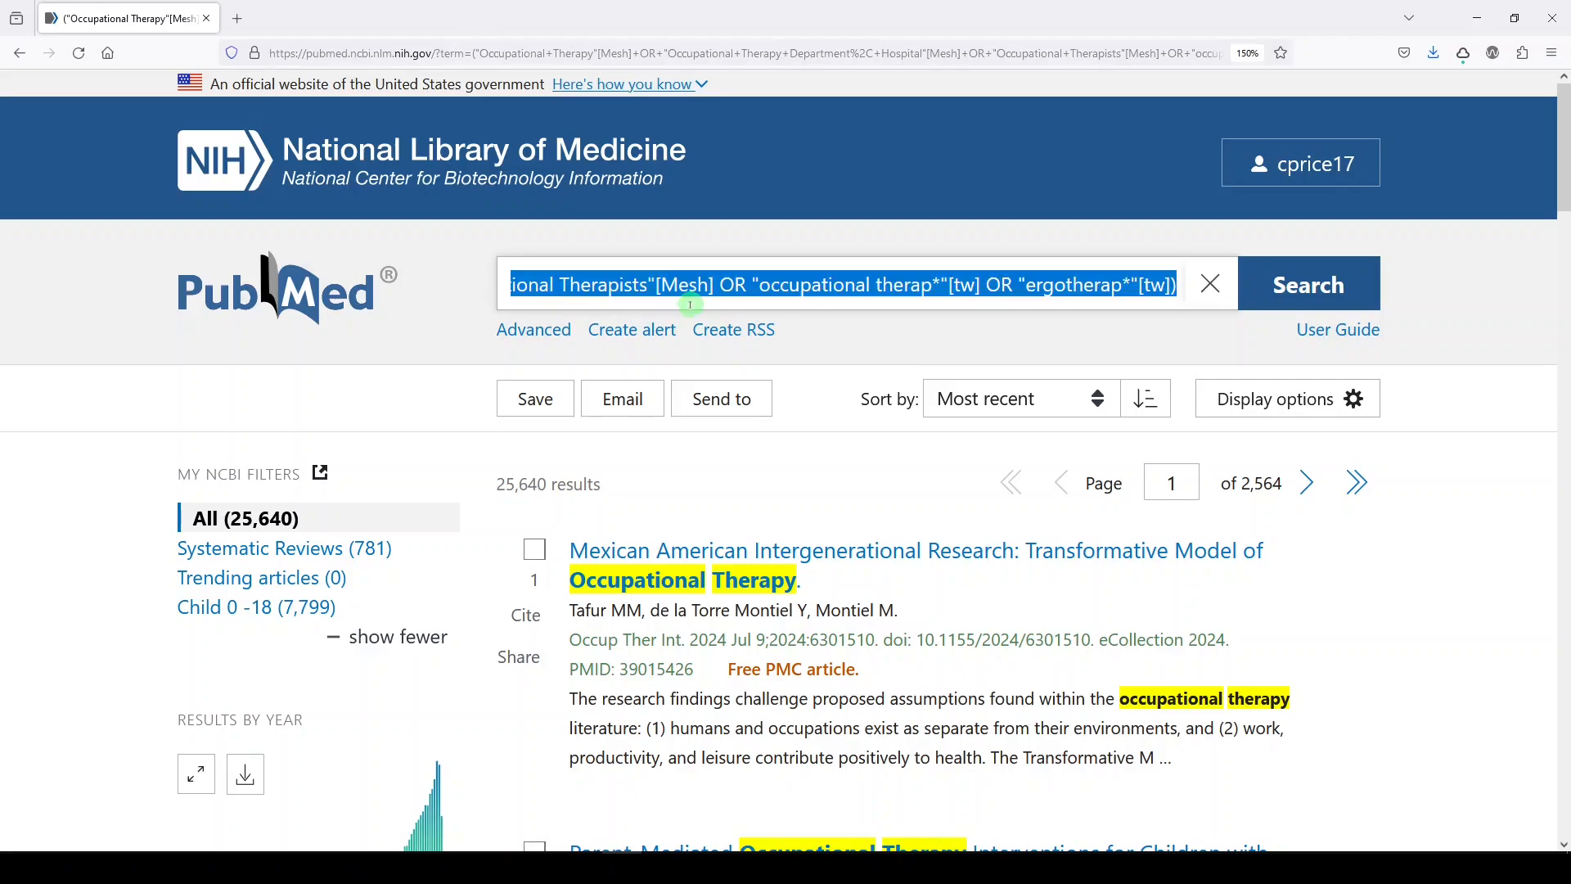
left_click(1313, 160)
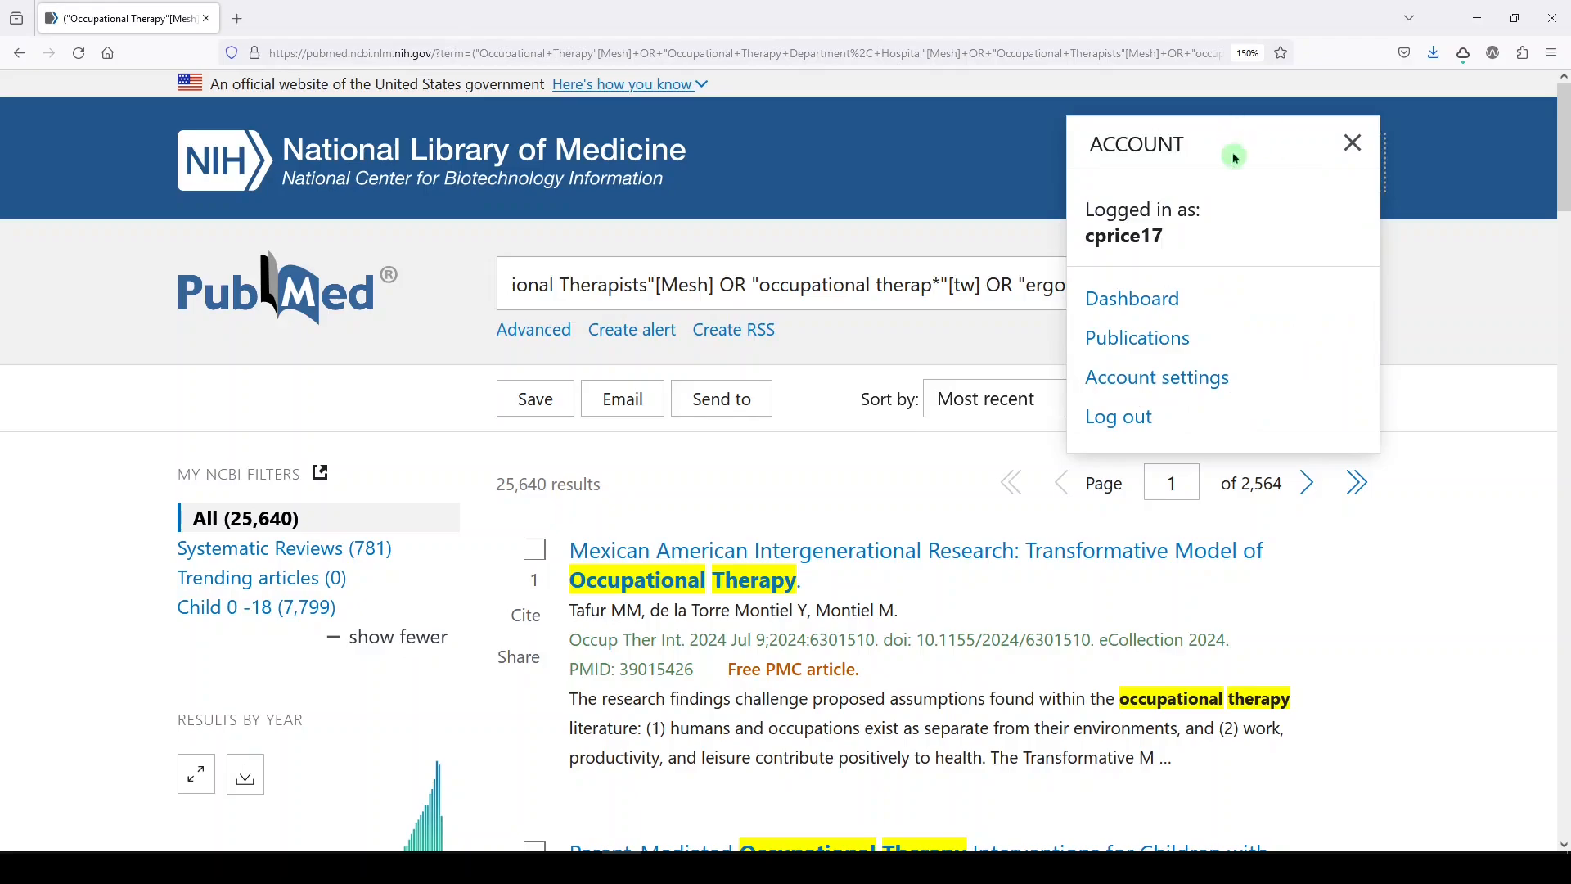
left_click(1103, 306)
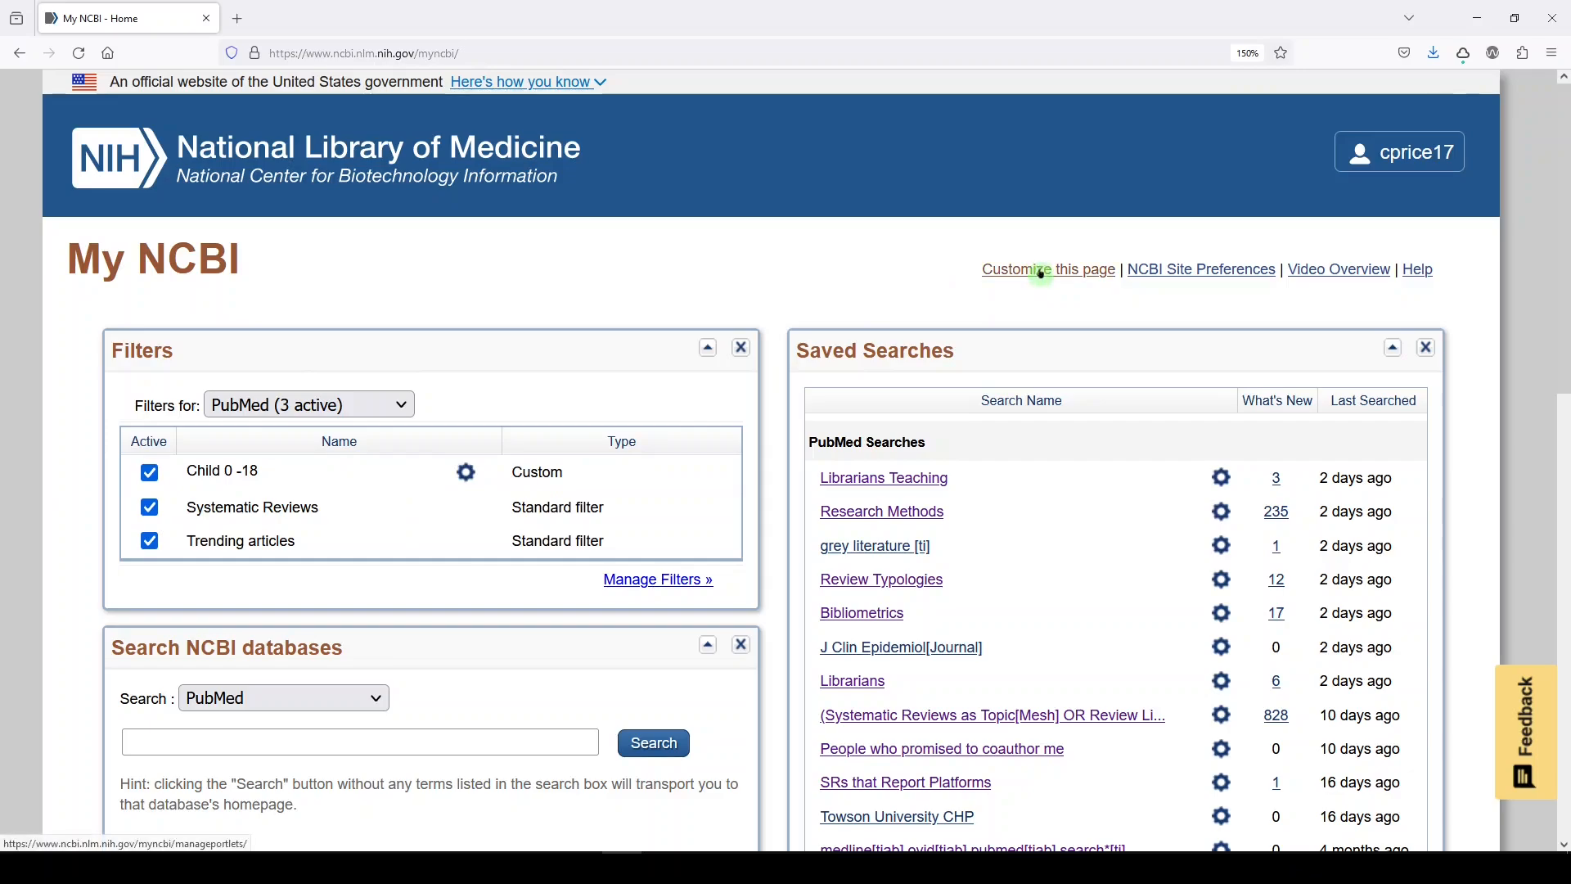
scroll(196, 483, "down", 3)
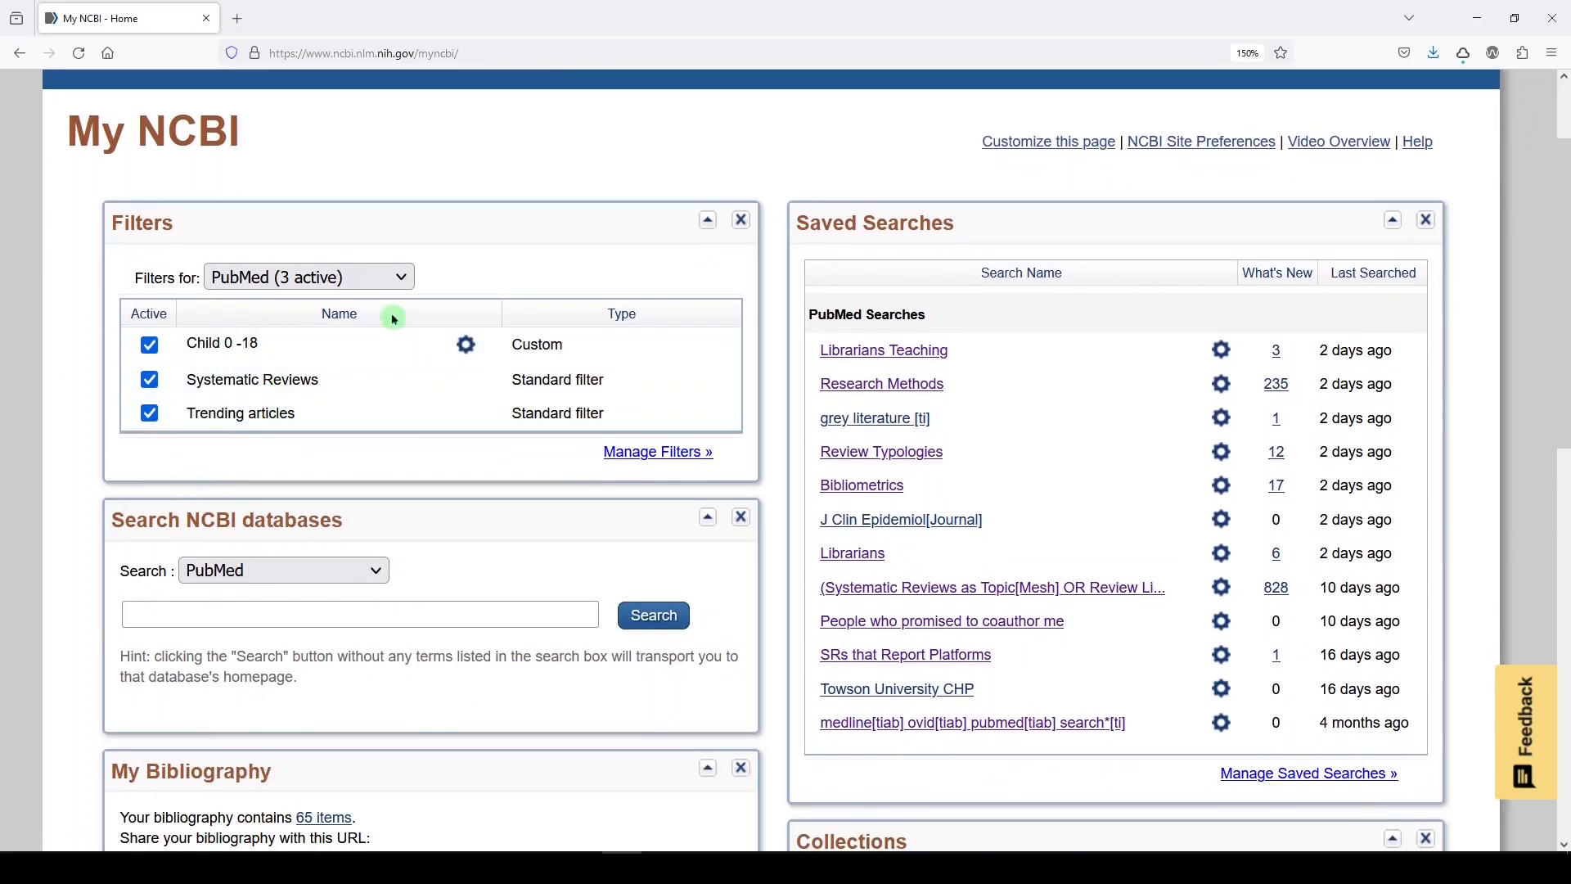
scroll(396, 319, "down", 6)
scroll(819, 475, "up", 9)
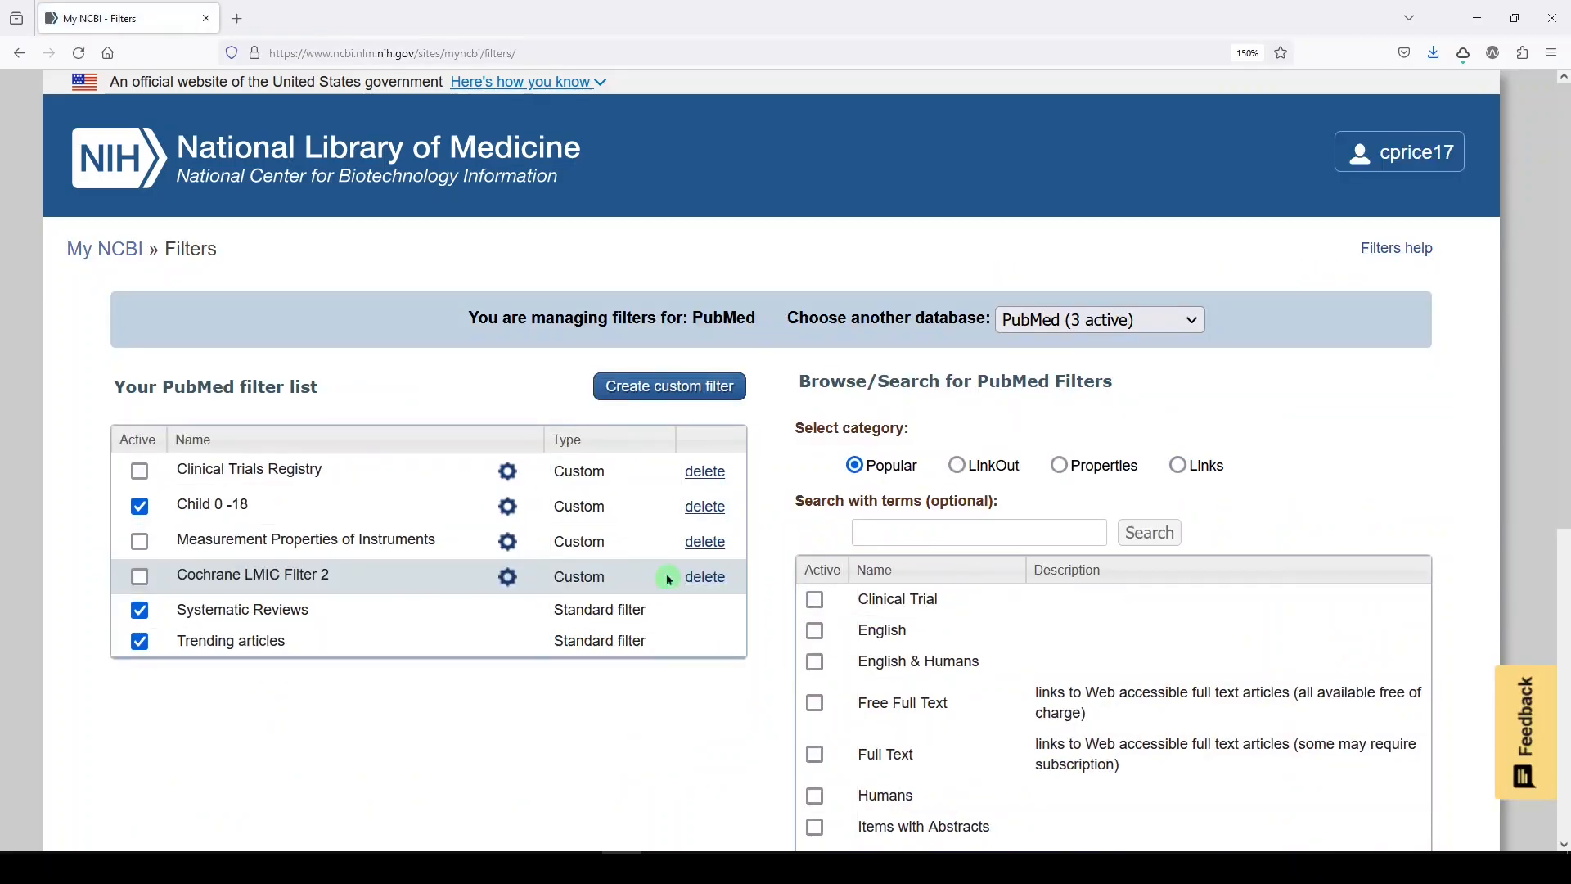
Start a custom PubMed filter, paste the combined occupational therapy query as its query terms, and test it
left_click(639, 399)
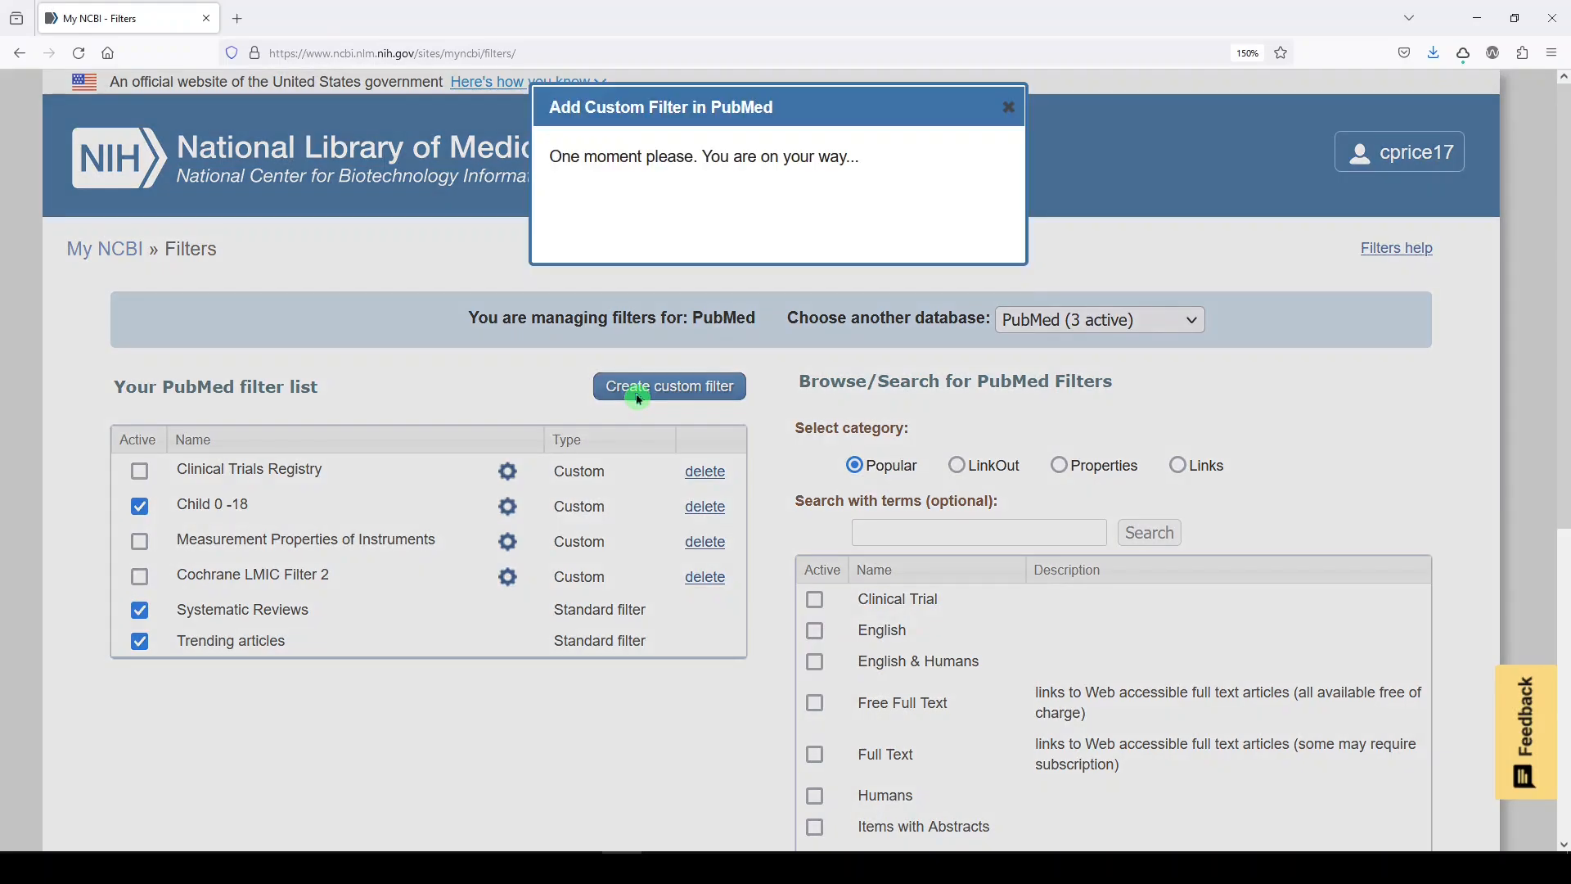
left_click(757, 256)
type("(\"Occupational Therapy\" [Mesh] OR \"Occupational Therapy Department, Hospital\"[Mesh] OR \"Occupational Therapists\" [Mesh] OR \"occupational therap*\"[tw] OR \"ergotherap*\"[tw])")
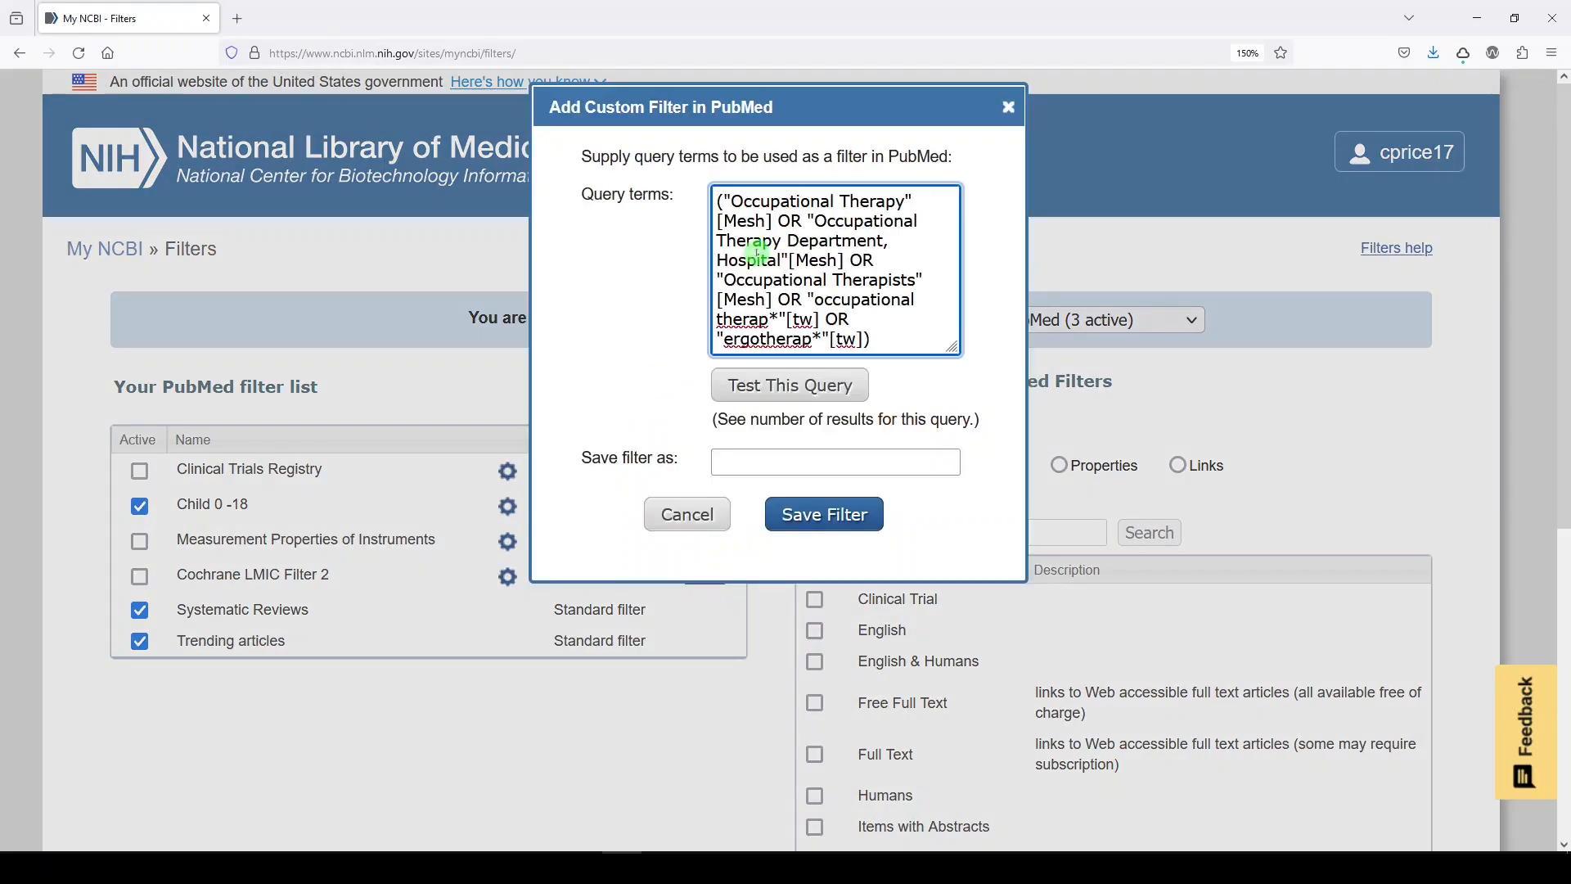
left_click(812, 390)
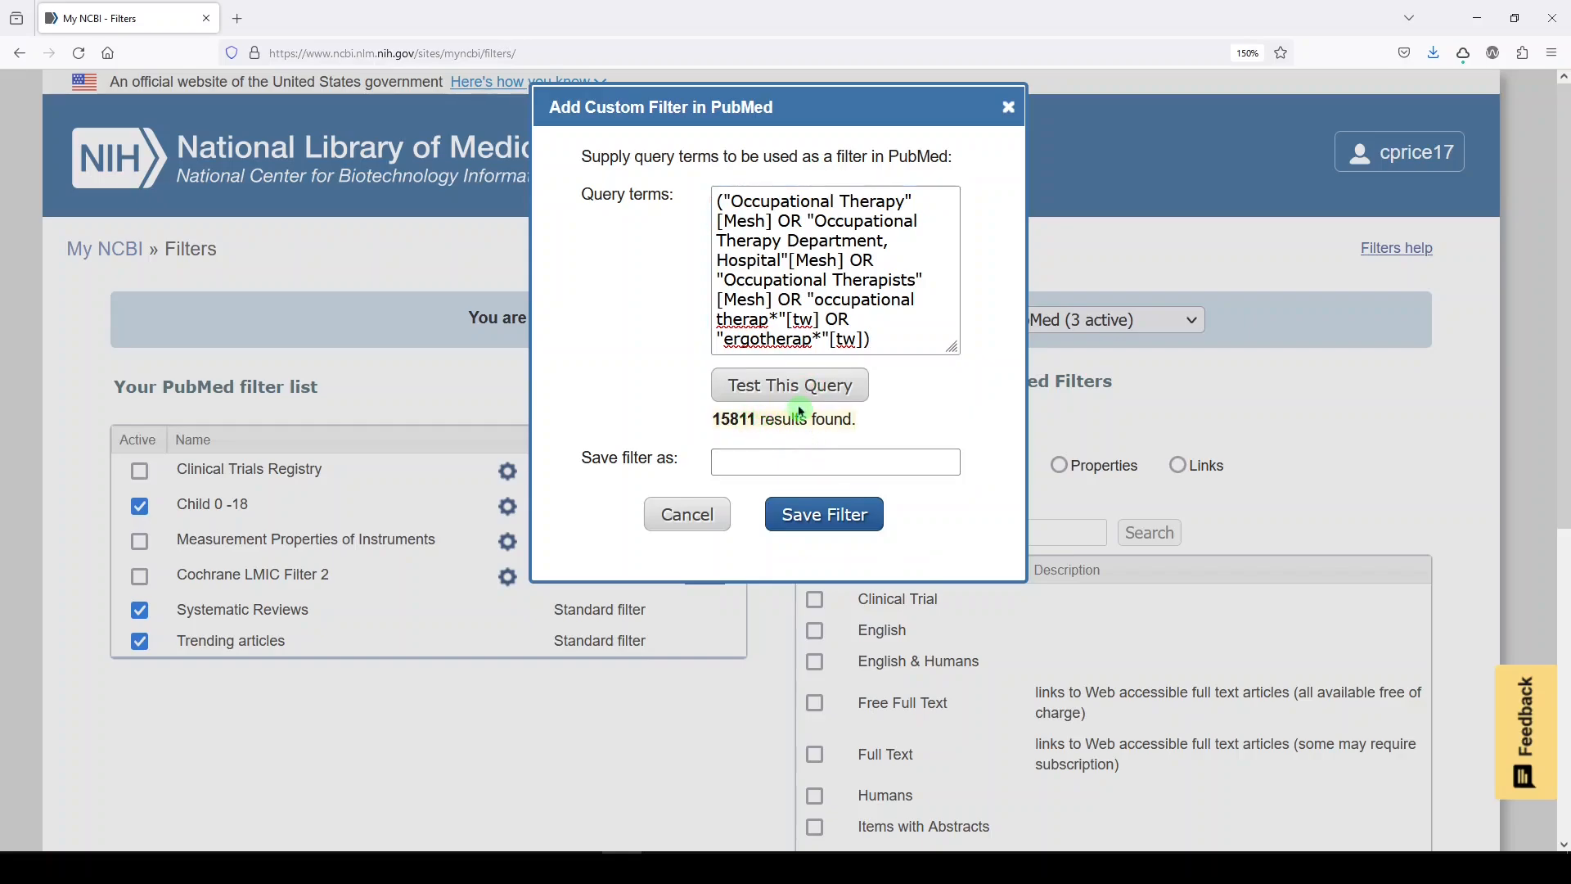
Name the custom filter "Occupational Therapy" and save it
left_click(781, 463)
type("Occupational Therapy Mesh O")
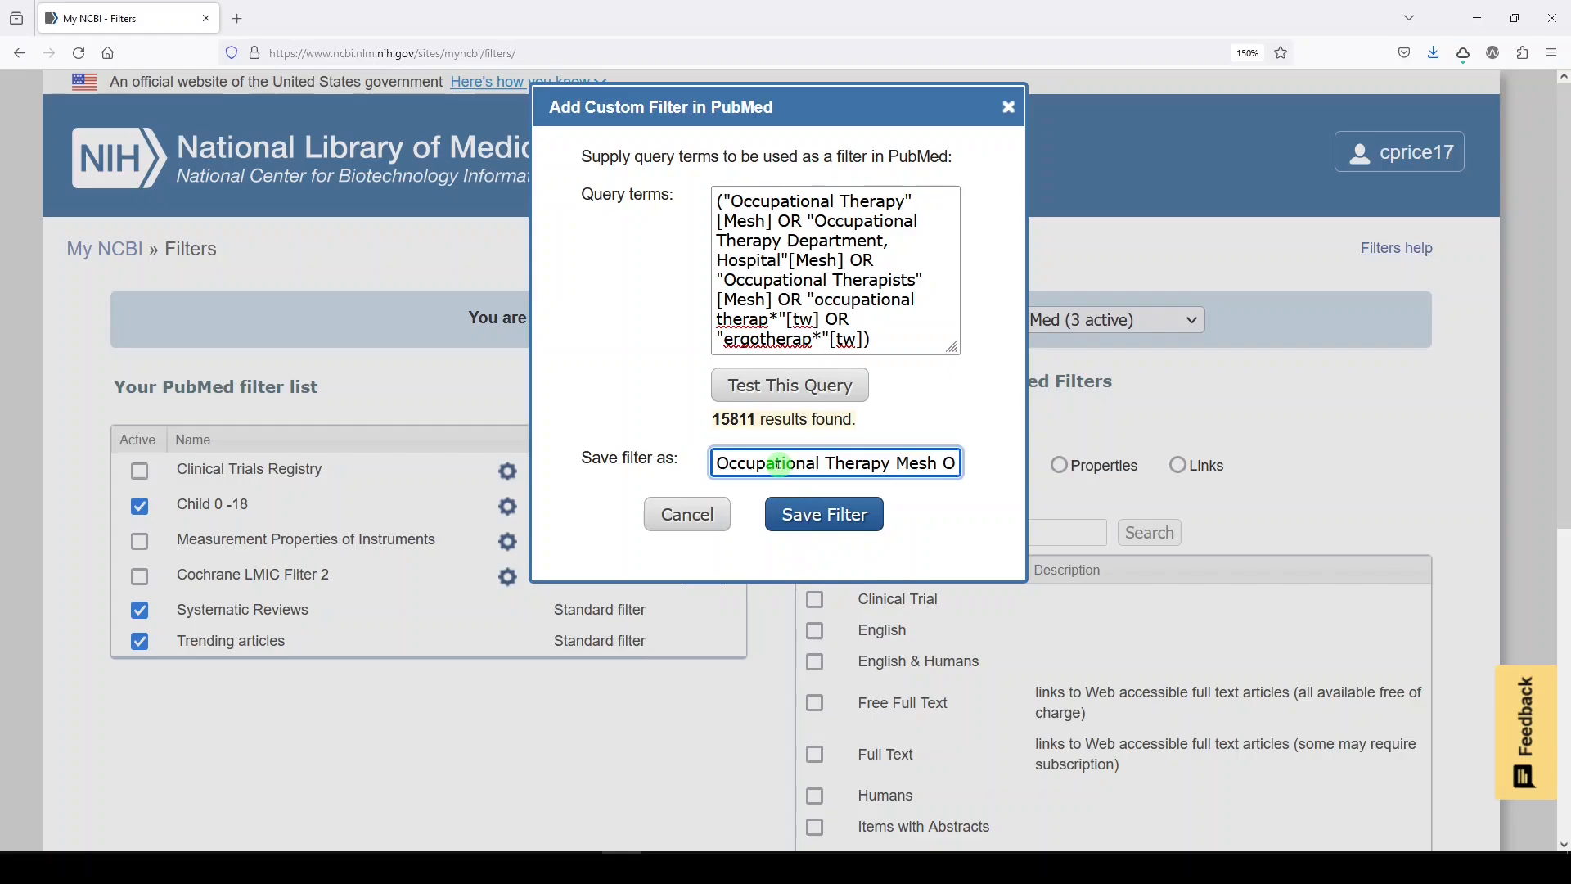
left_click_drag(894, 464, 1449, 469)
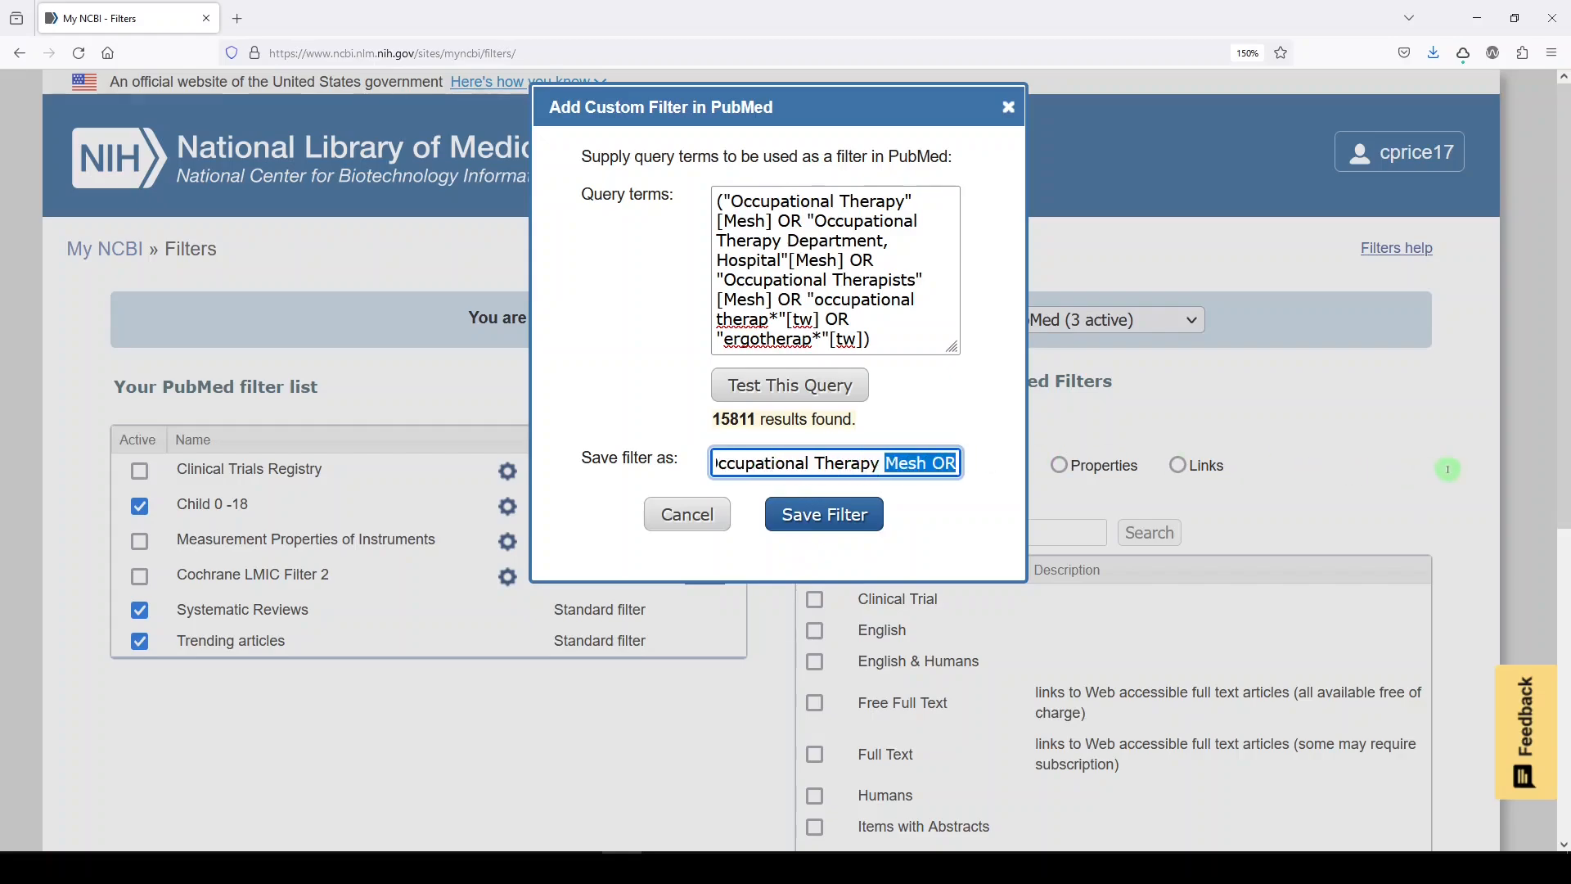
key("BackSpace")
left_click(820, 520)
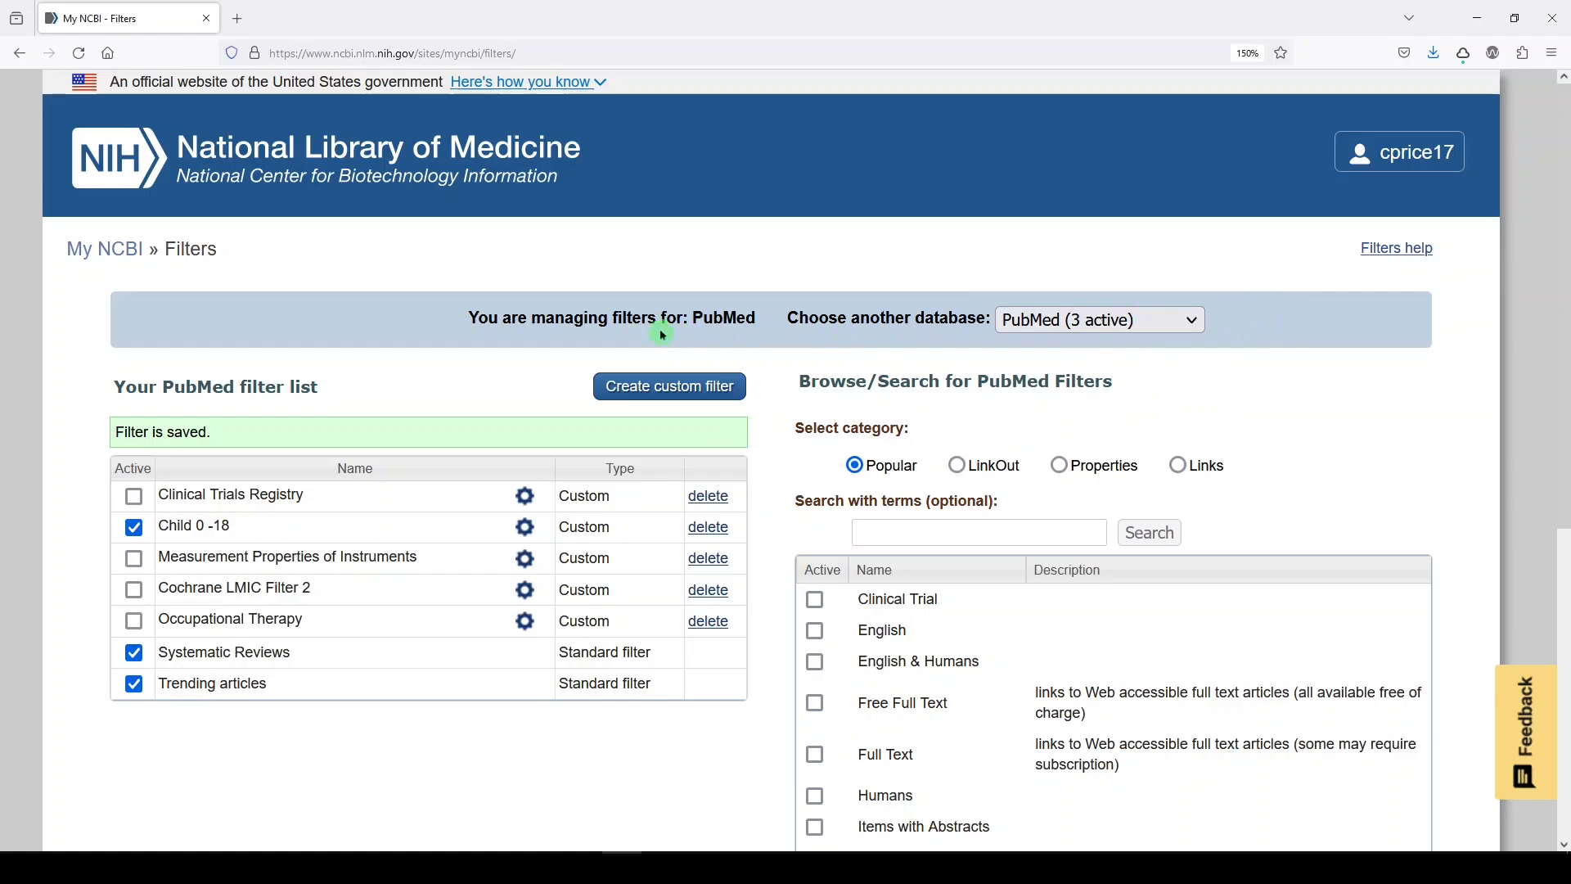
Return to PubMed through the My NCBI home page and search for "hernia repair" as a quoted phrase
left_click(117, 254)
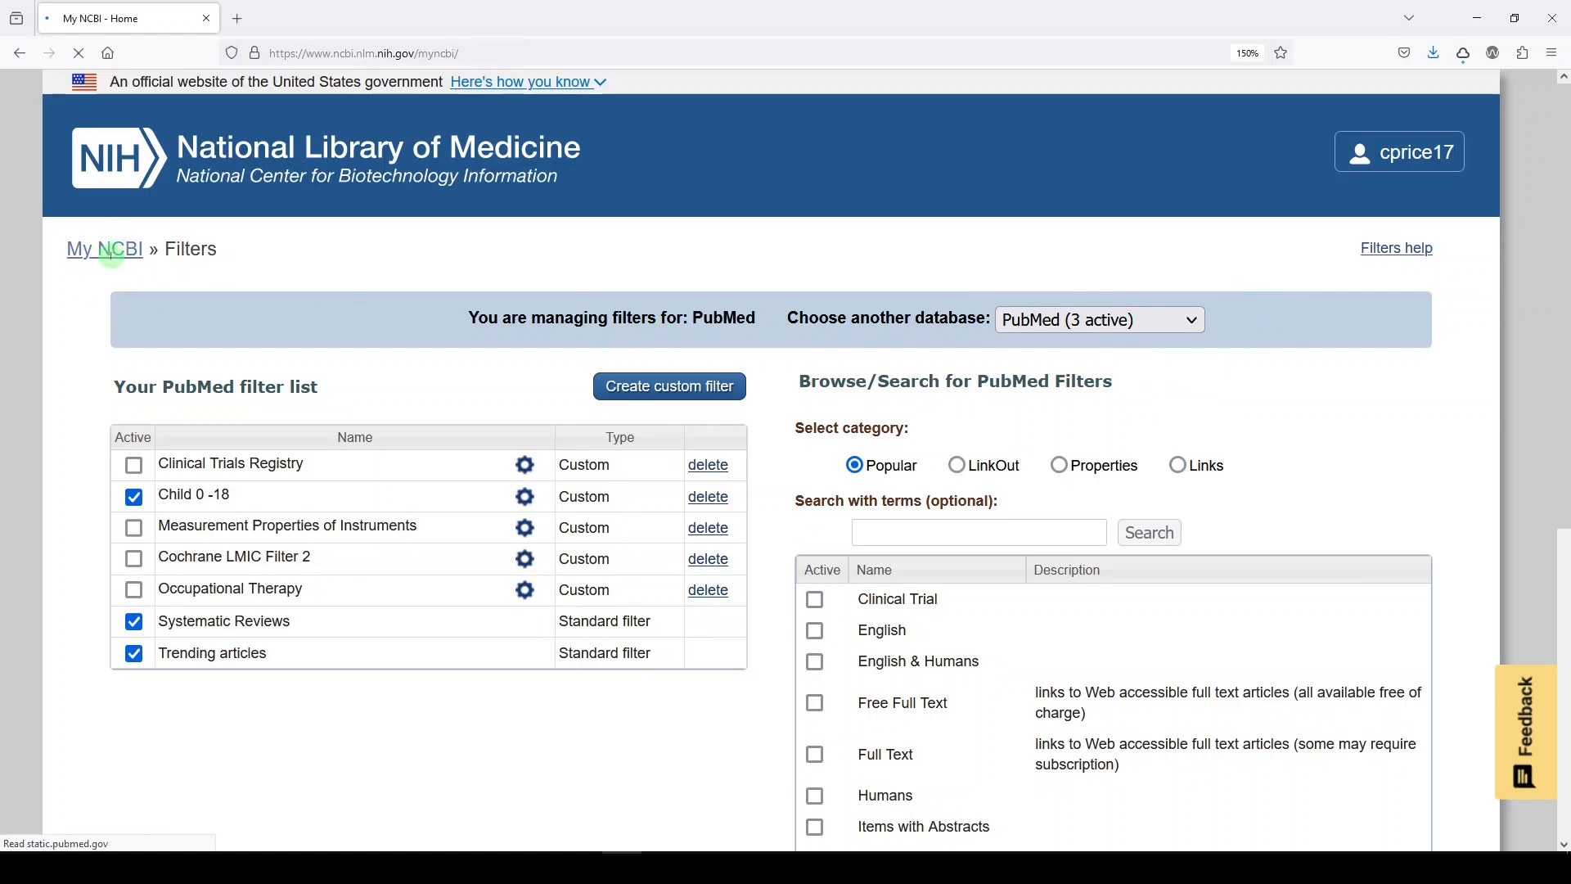
scroll(380, 404, "down", 3)
left_click(660, 489)
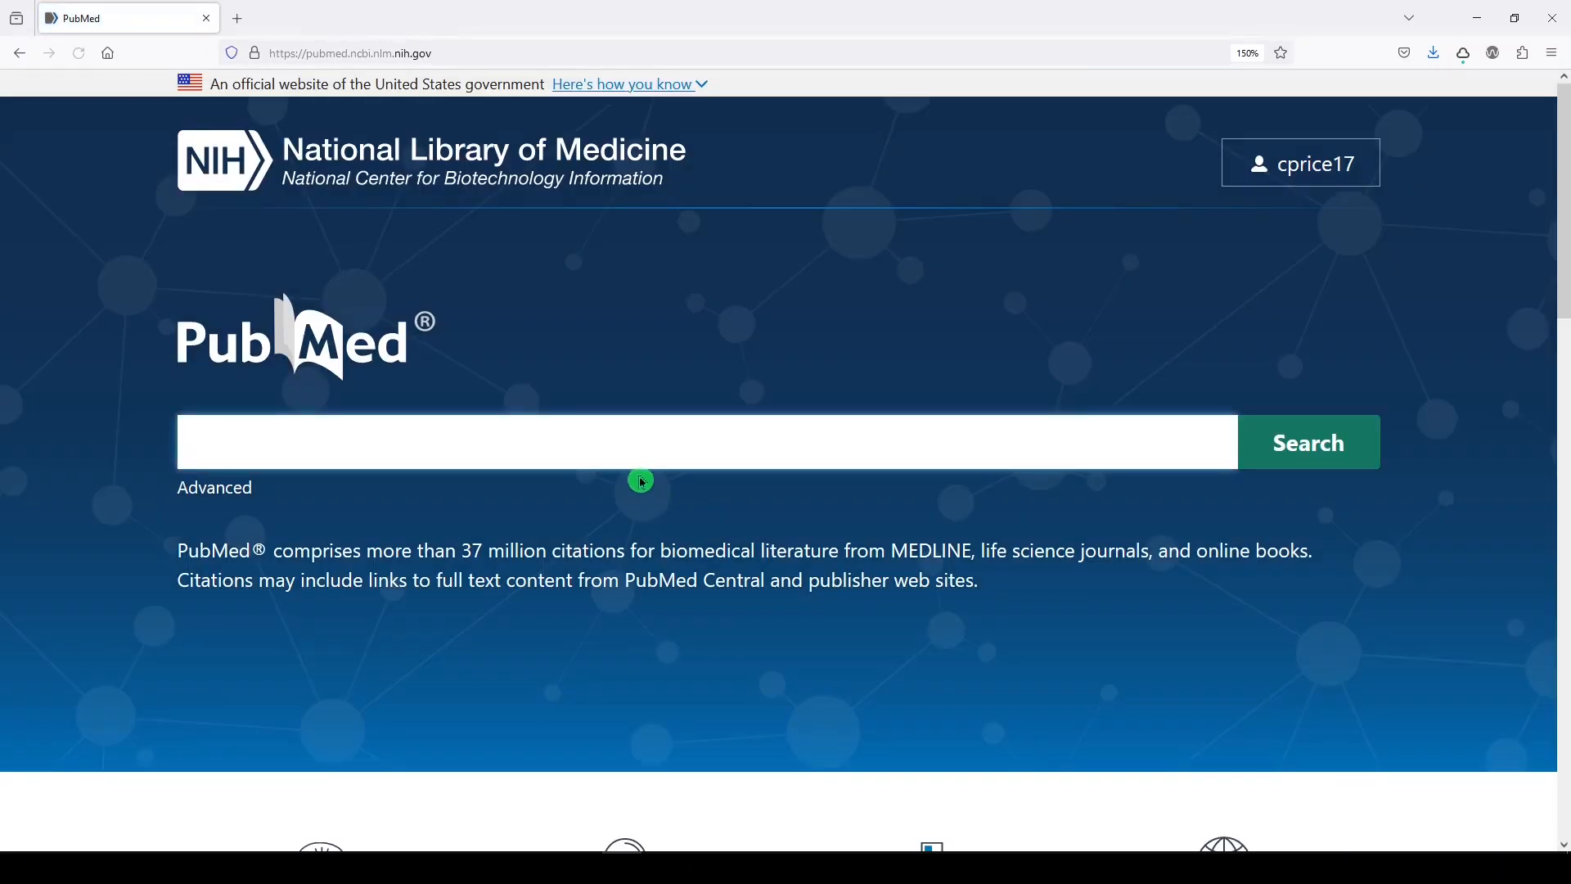
left_click(627, 441)
type("\"hernia repair")
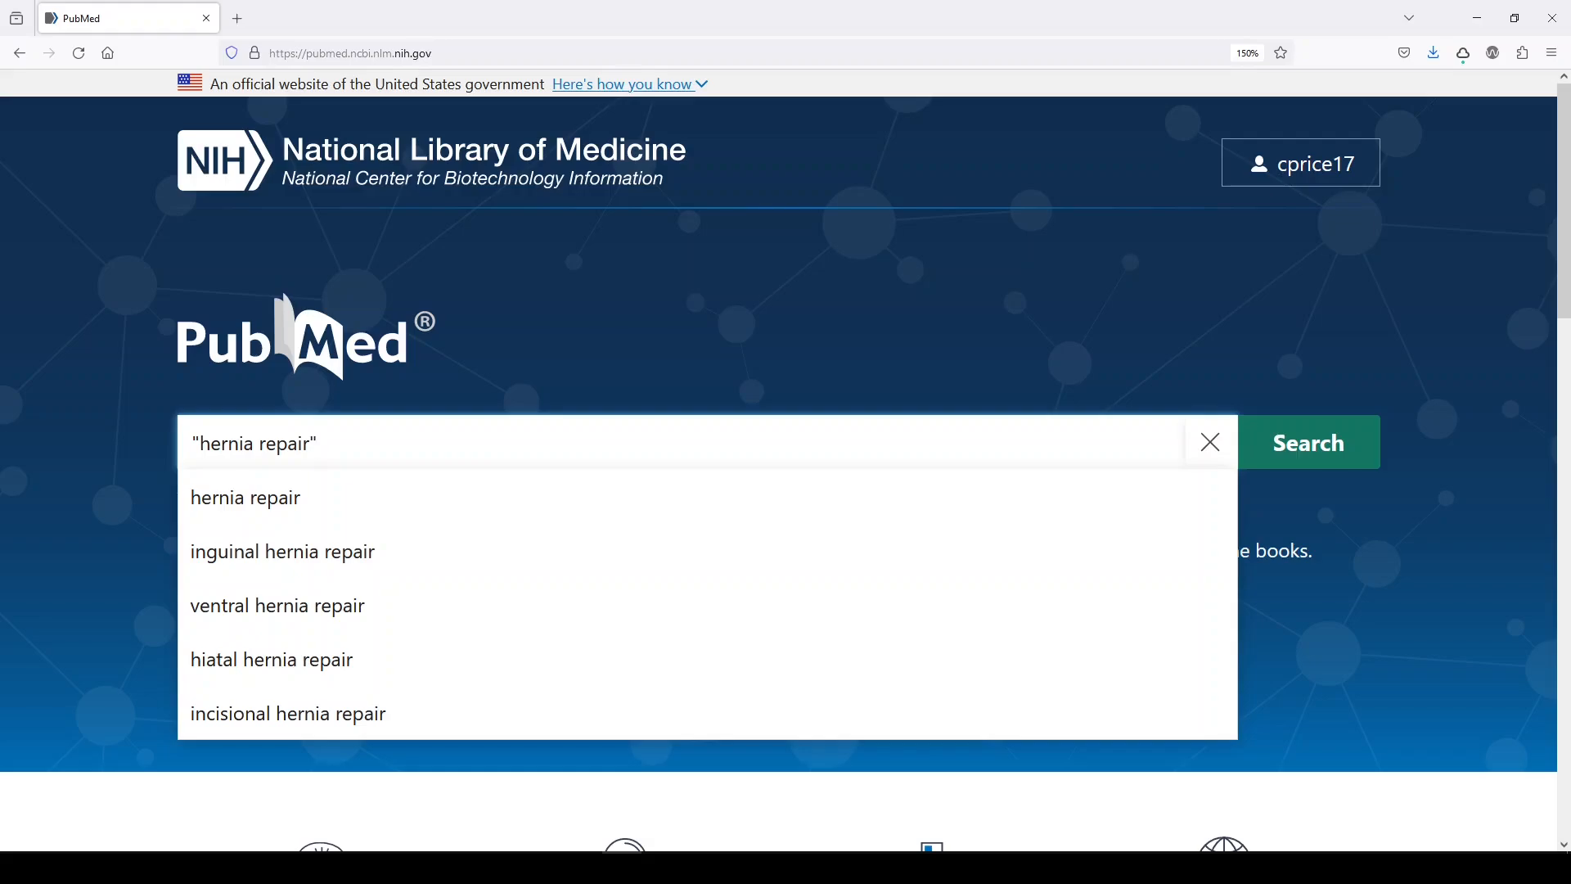
left_click(1326, 443)
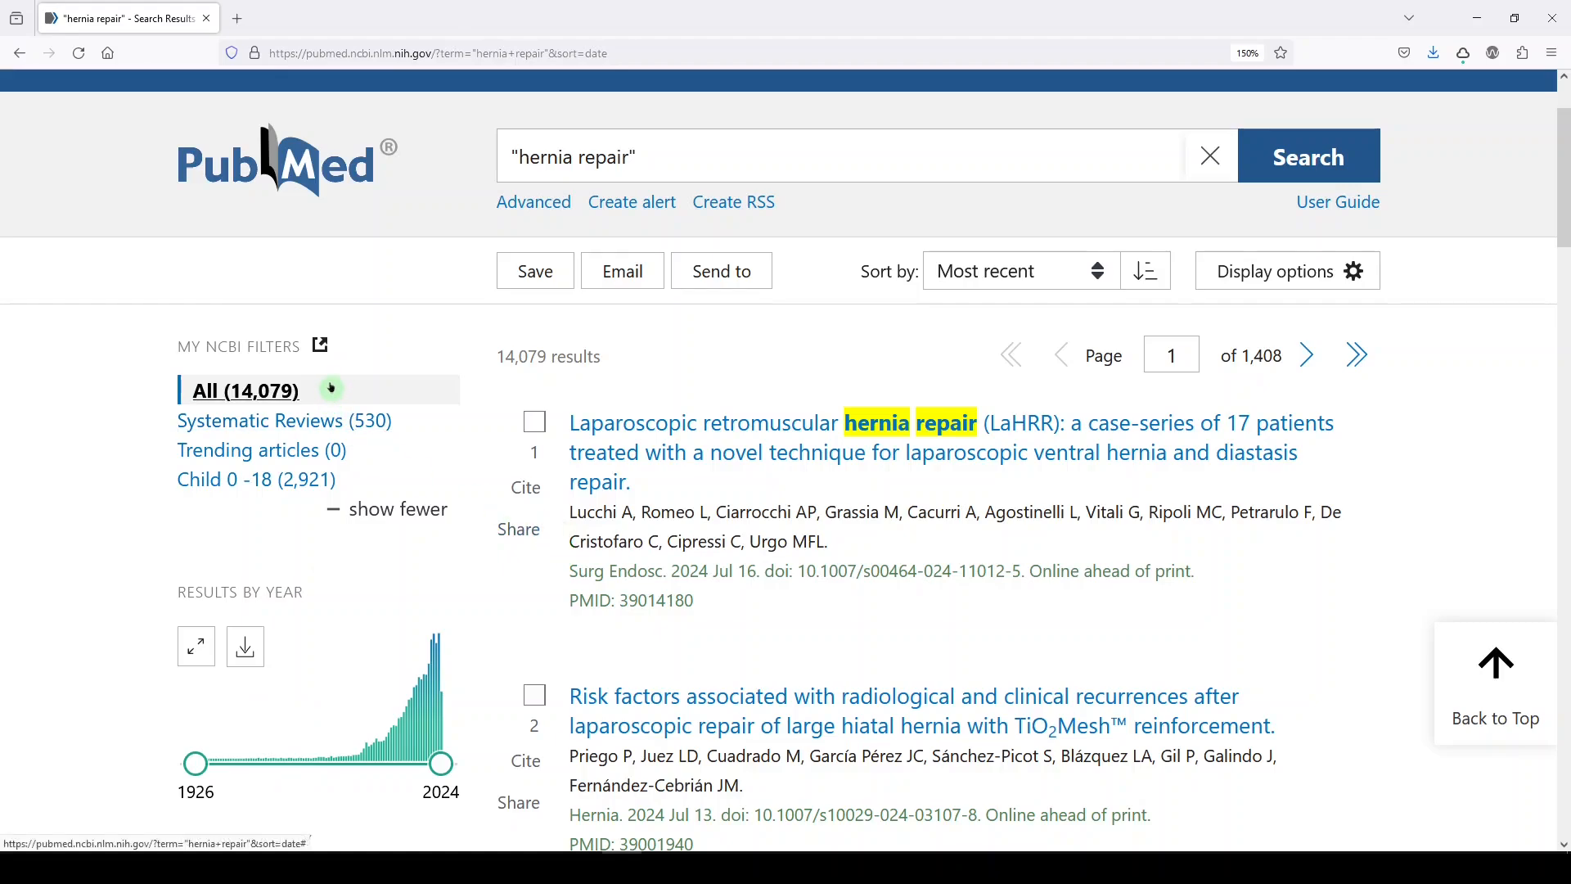
Activate the Occupational Therapy filter in My NCBI and rerun the "hernia repair" search in PubMed
left_click(321, 346)
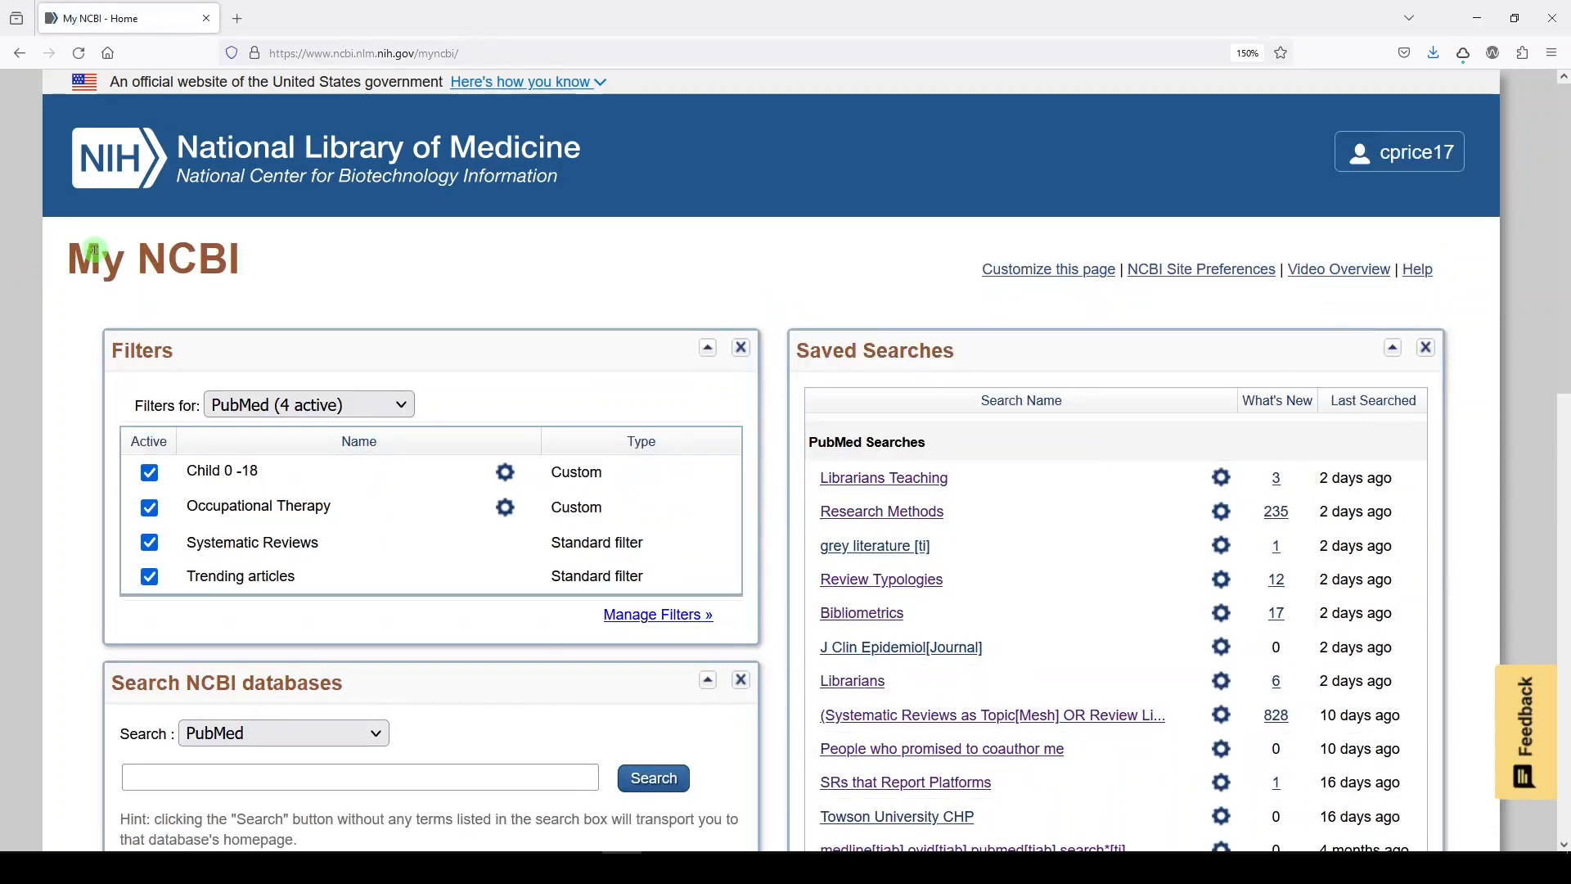
left_click(654, 779)
type("\"hernia repair\"")
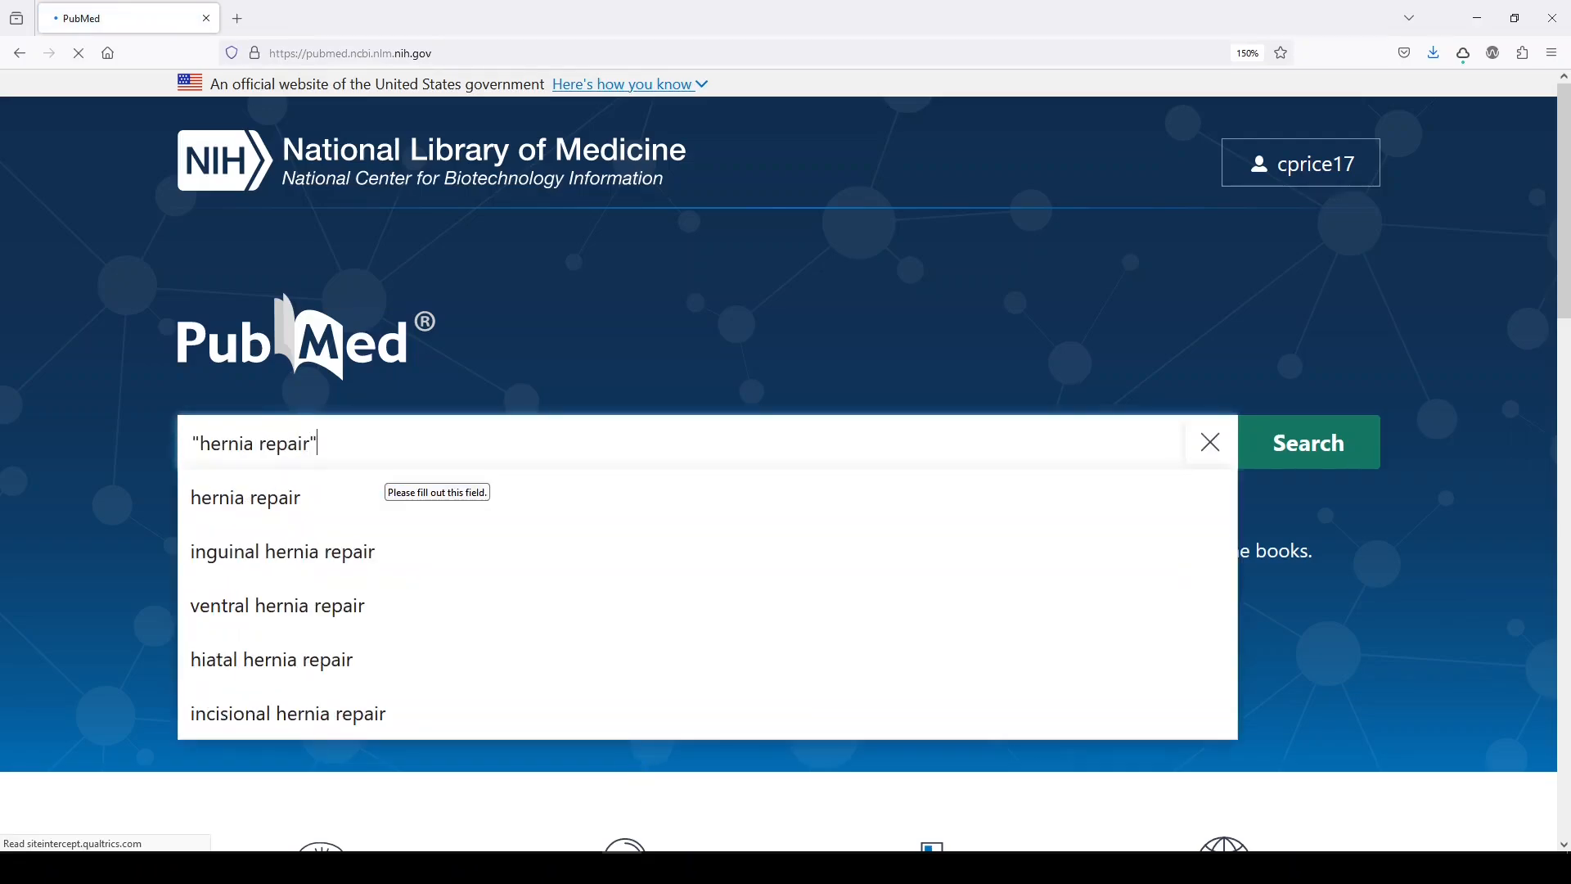
key("Return")
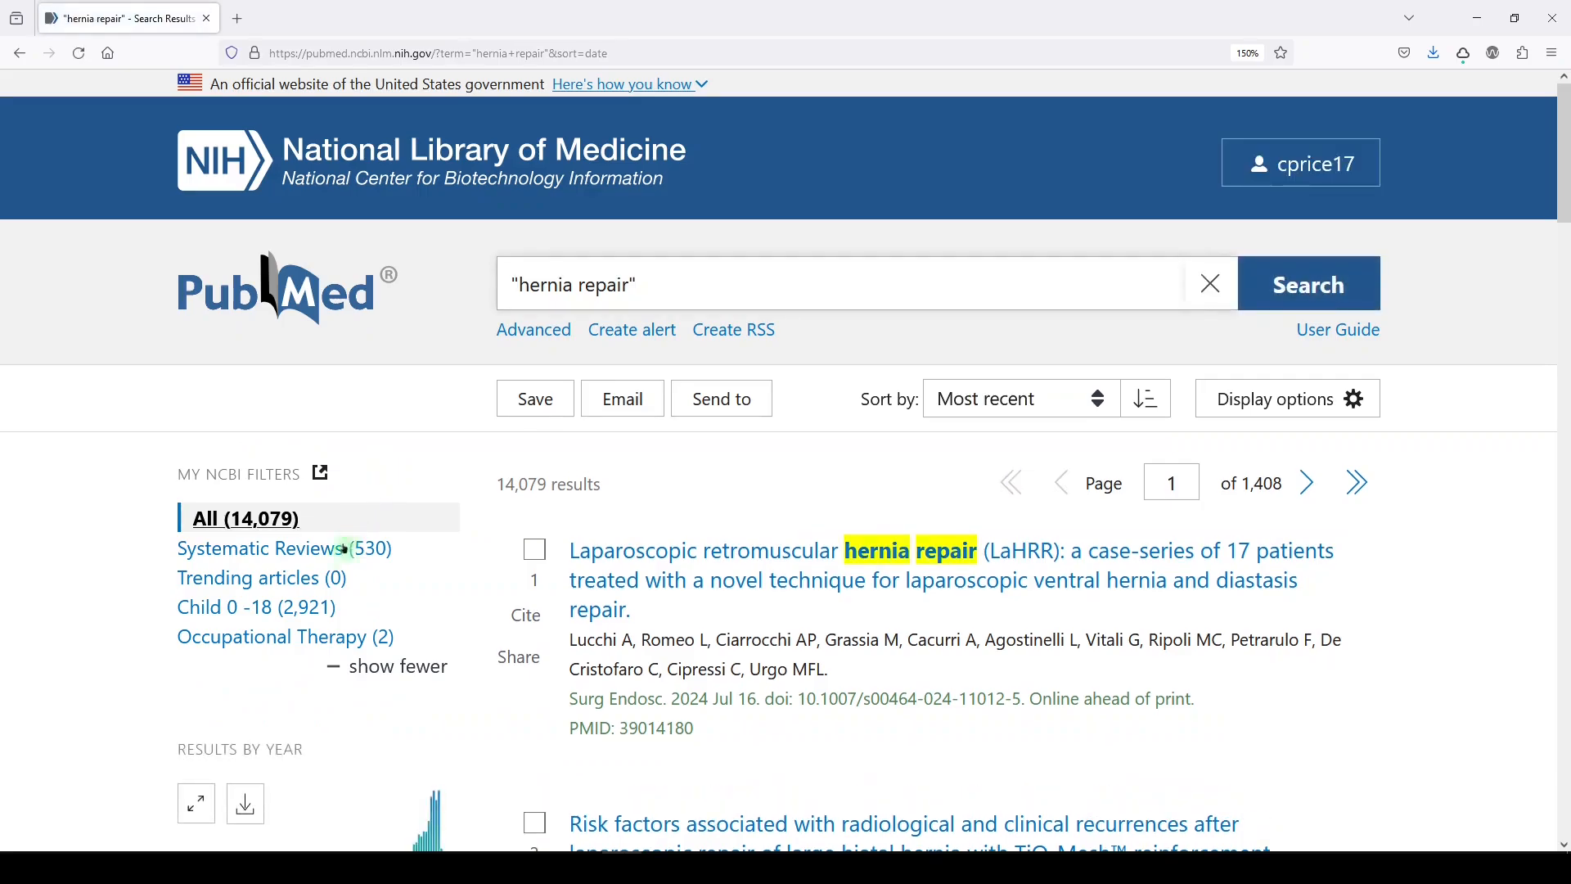
Limit the "hernia repair" results with the Occupational Therapy filter and review the filtered articles
left_click(284, 643)
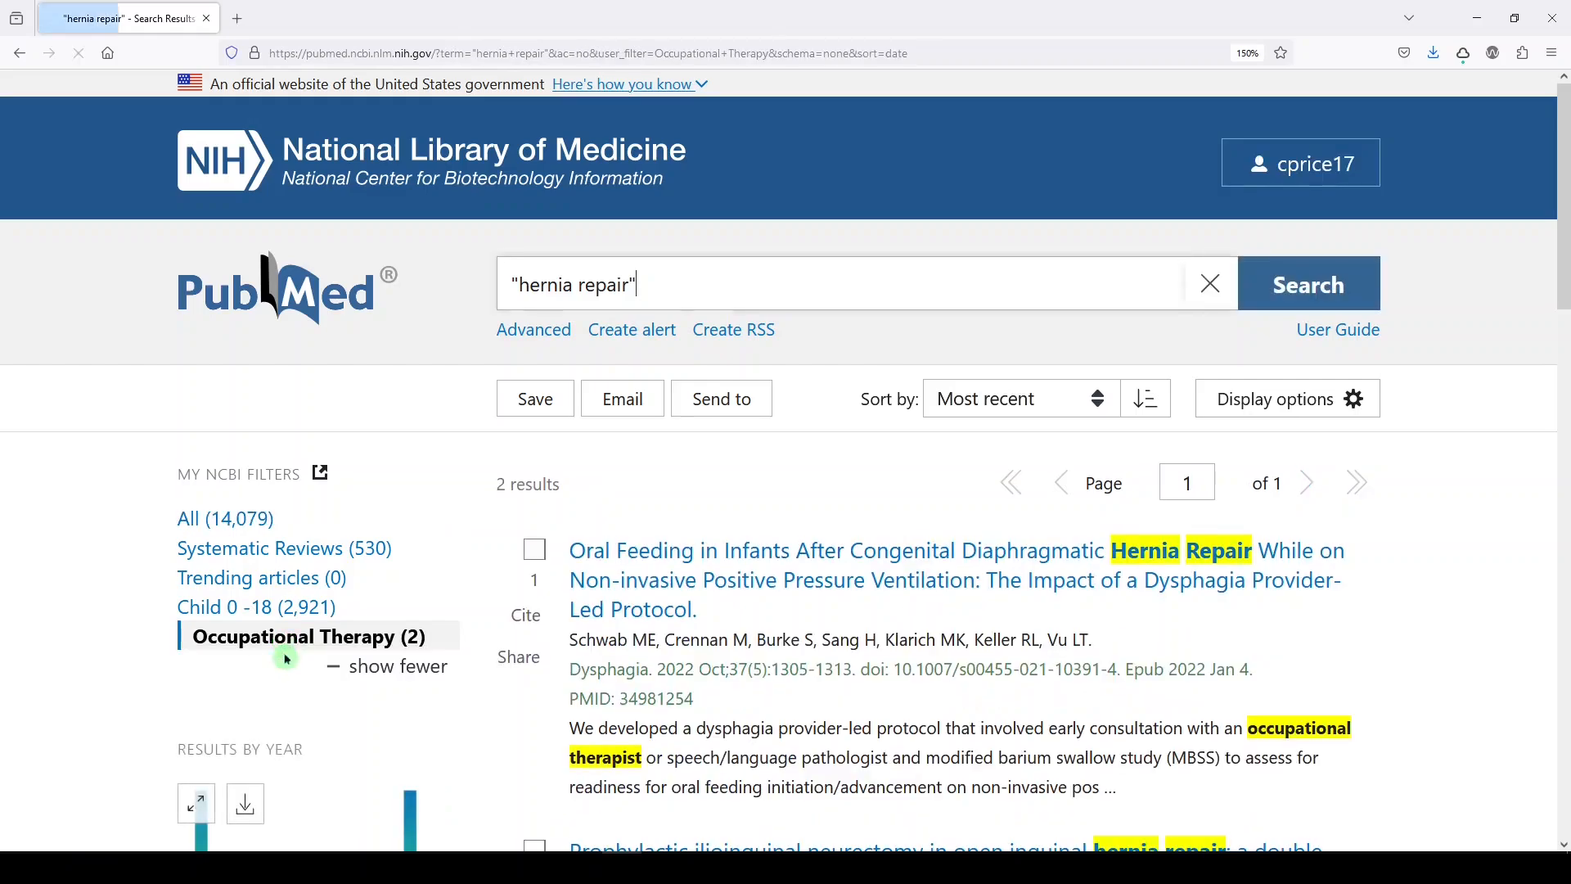
scroll(395, 659, "down", 2)
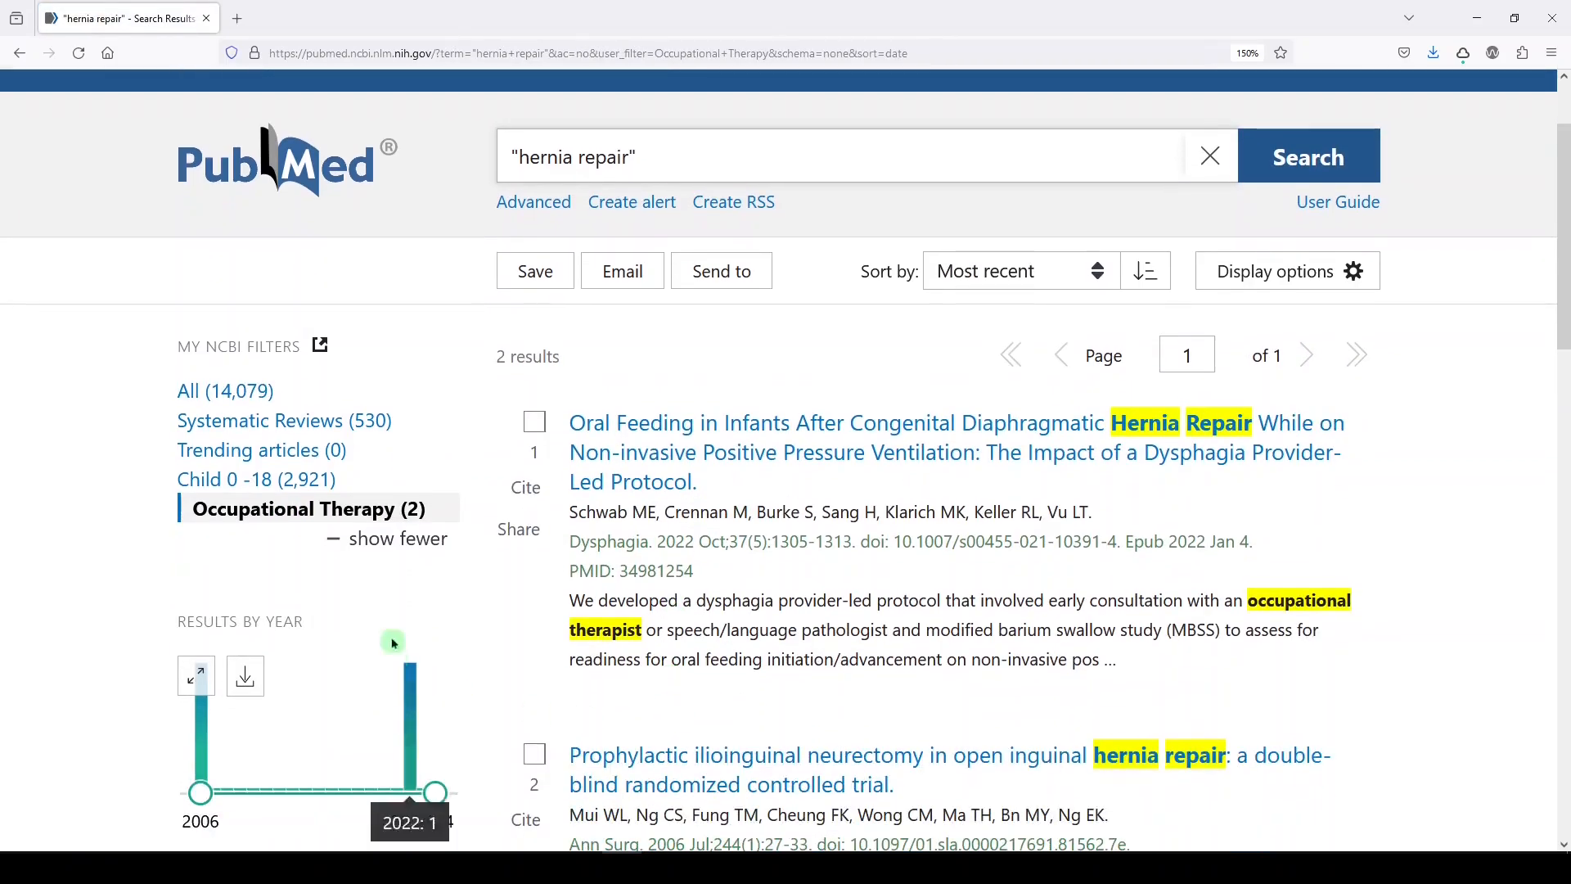
scroll(327, 511, "down", 2)
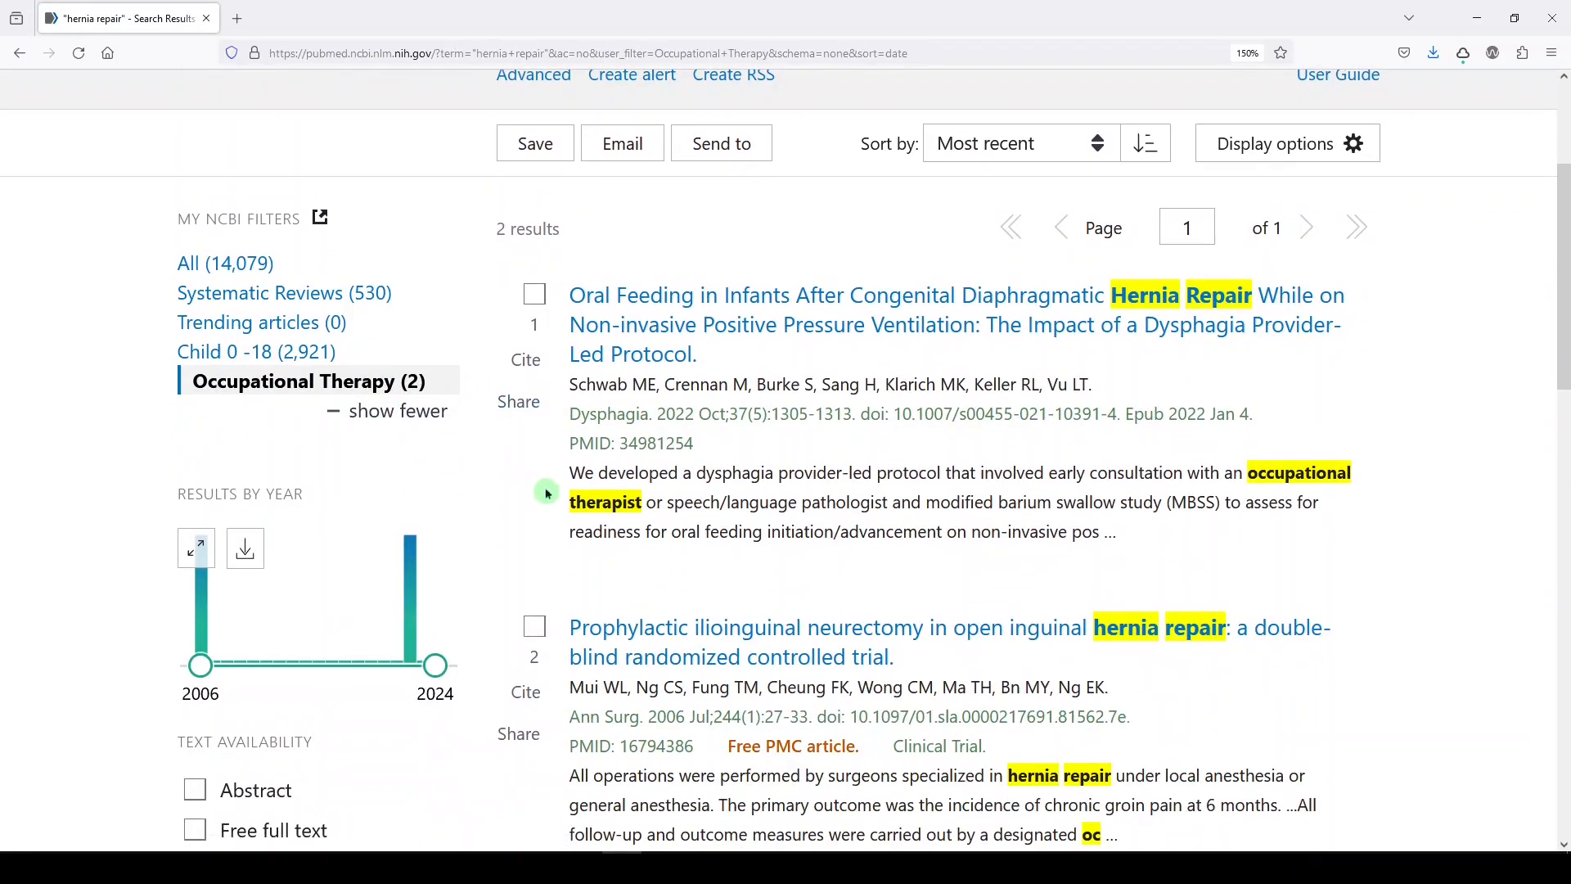
Replace the "hernia repair" query with oral feeding infants and run the new PubMed search
scroll(546, 493, "up", 4)
left_click_drag(659, 285, 305, 280)
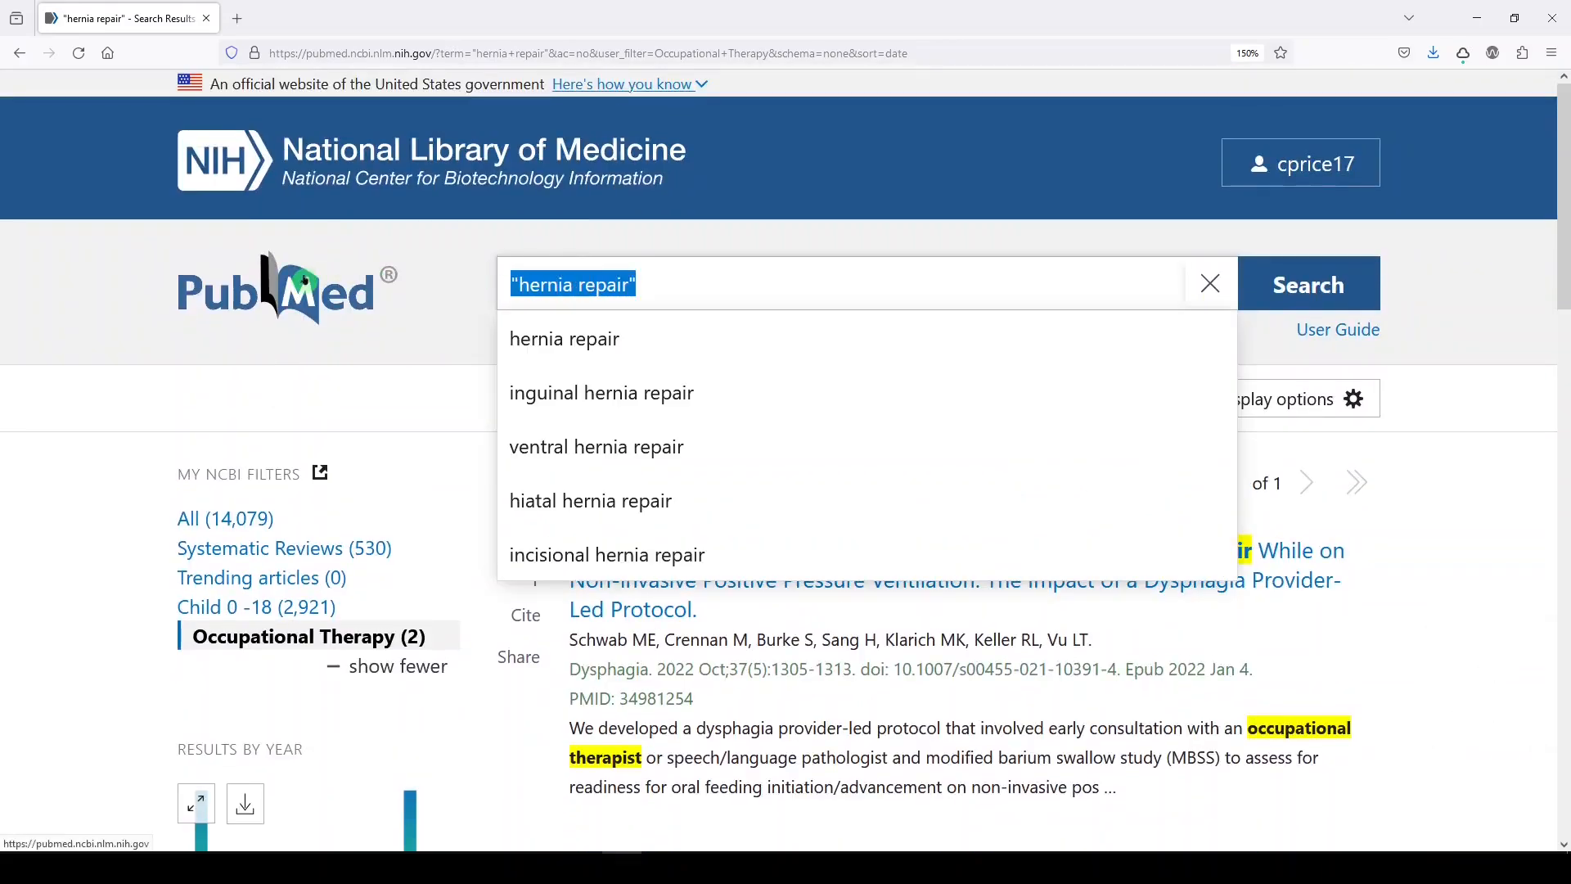
left_click(254, 687)
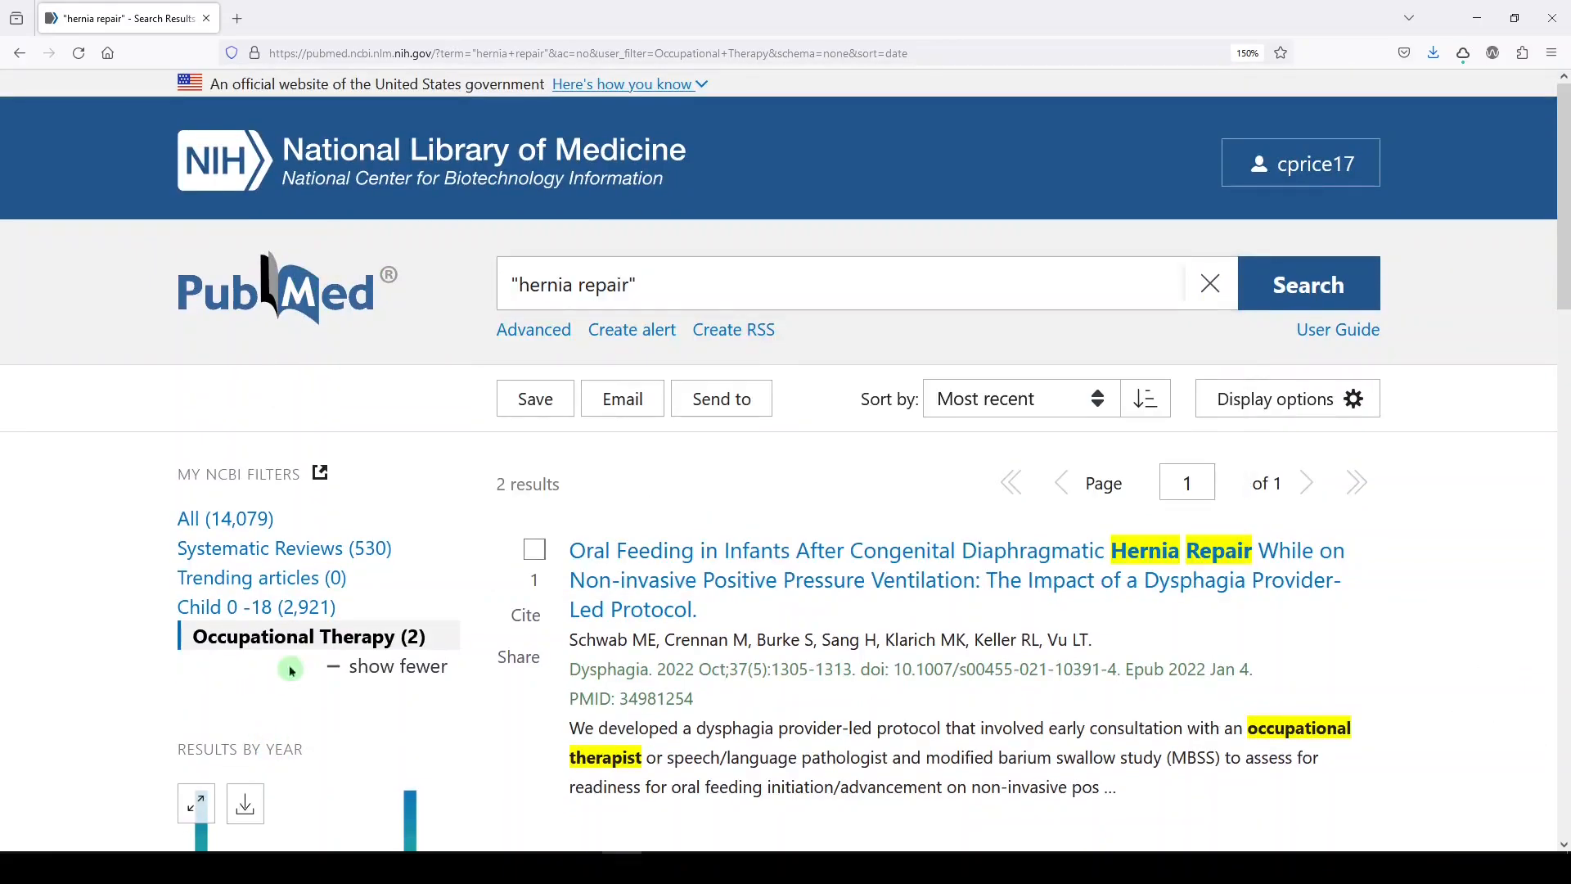
left_click_drag(654, 303, 395, 295)
type("oral feeding infants")
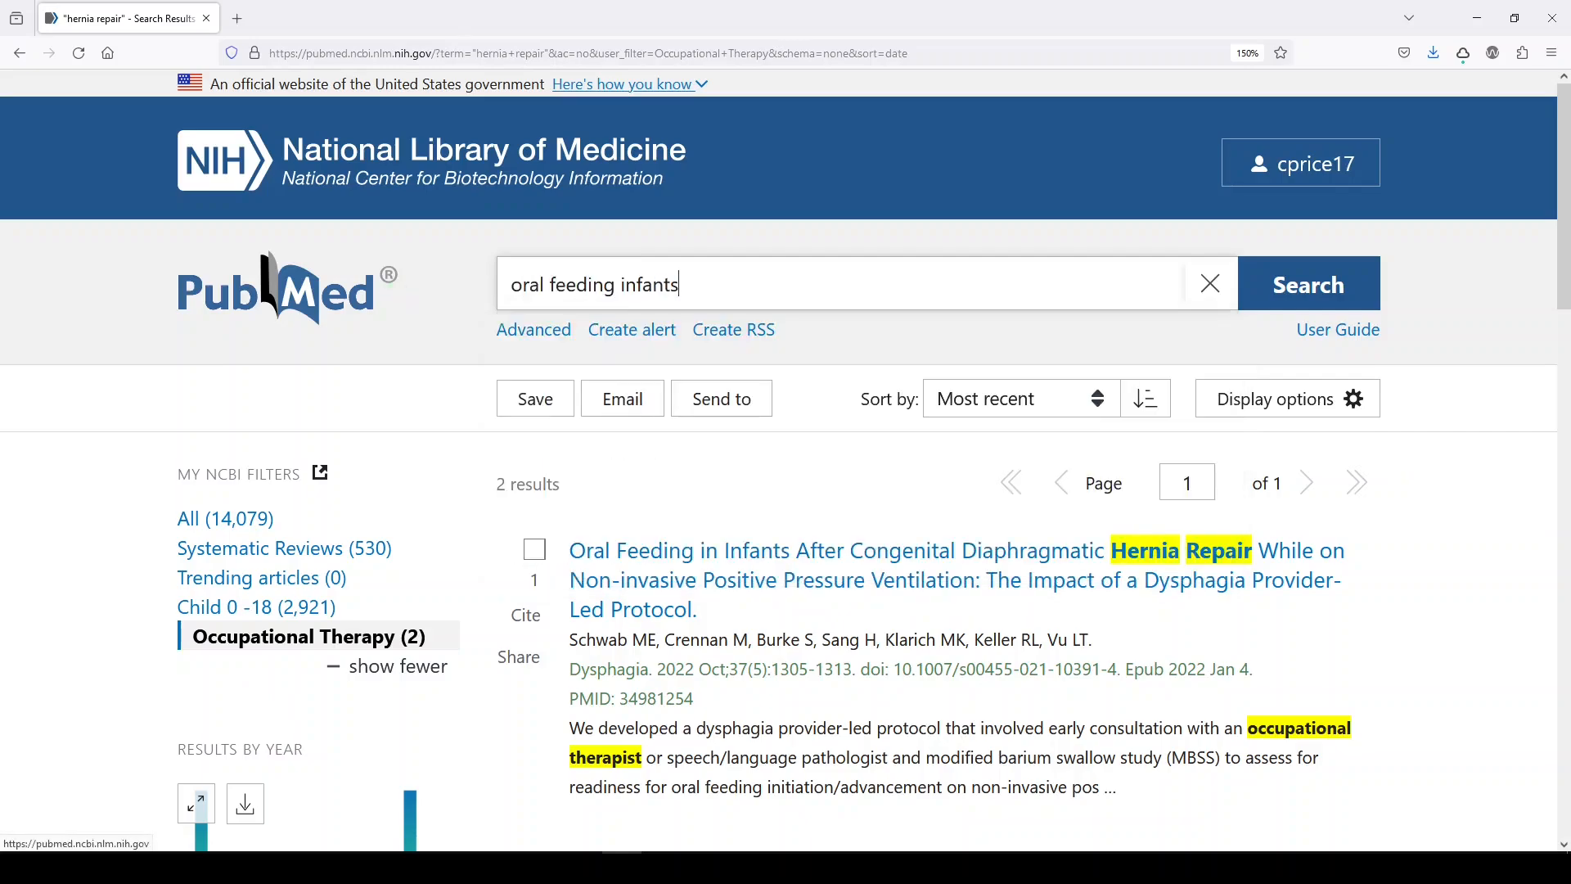
key("Return")
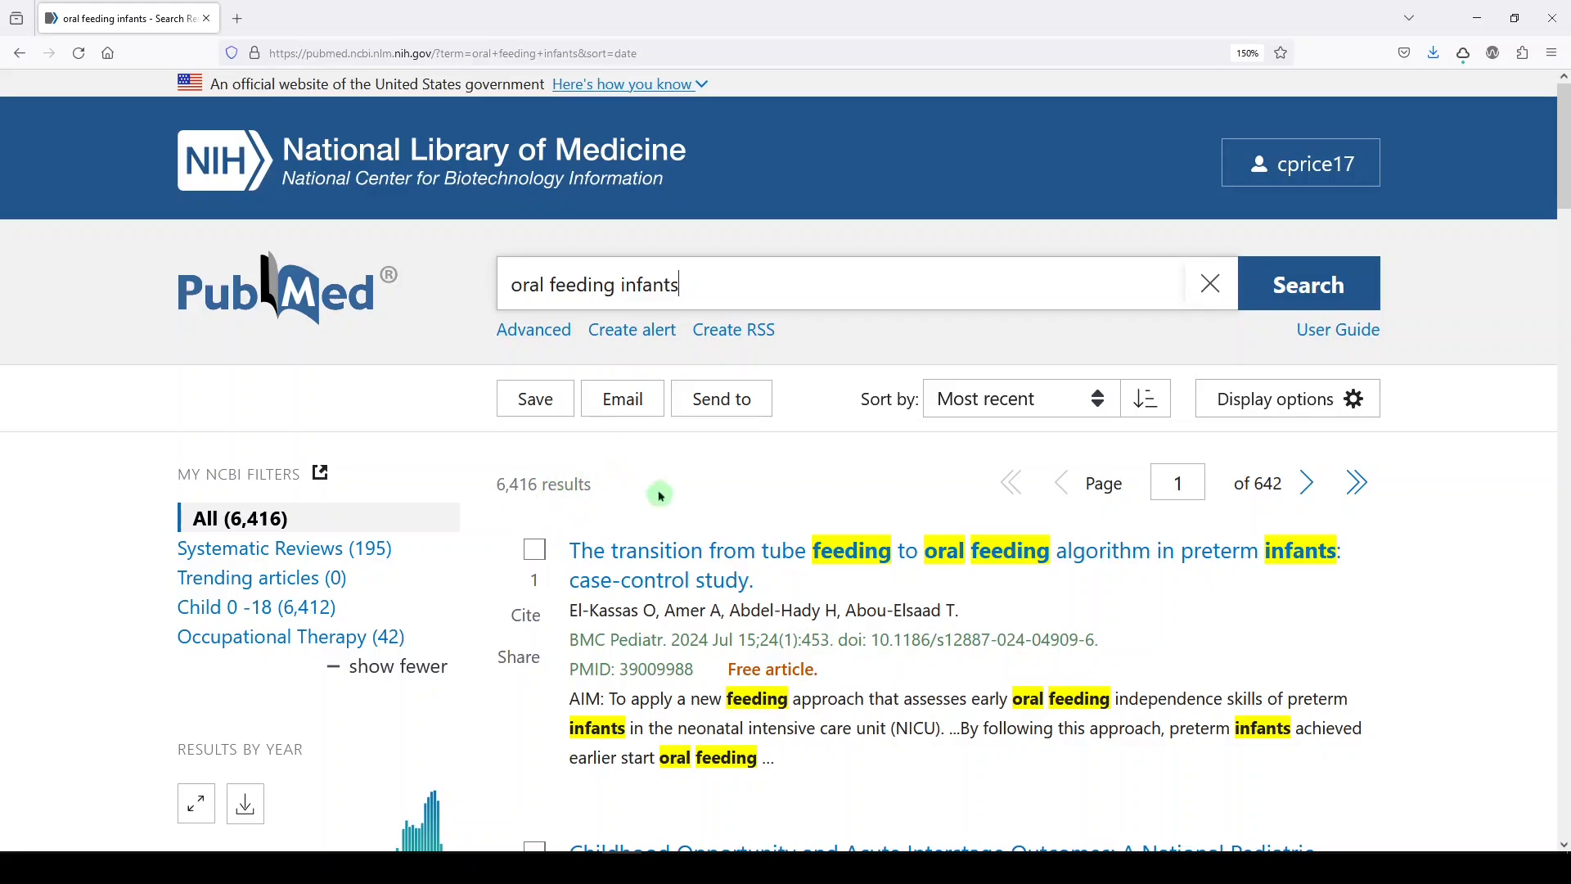
Limit the oral feeding infants results with the Occupational Therapy filter and review the filtered articles
left_click(349, 641)
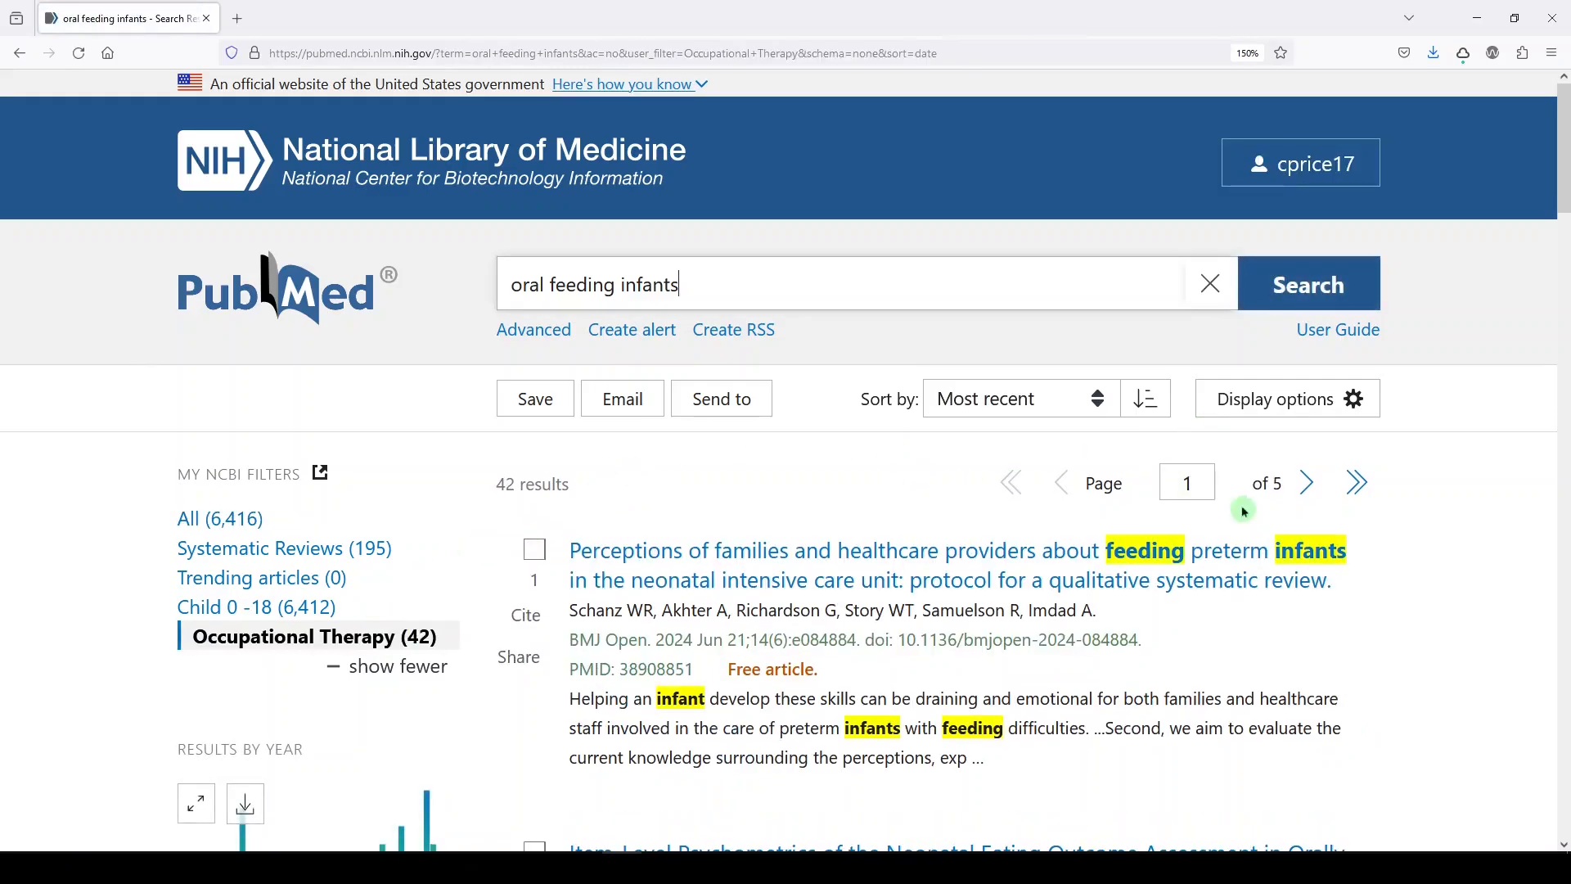
scroll(1224, 560, "down", 3)
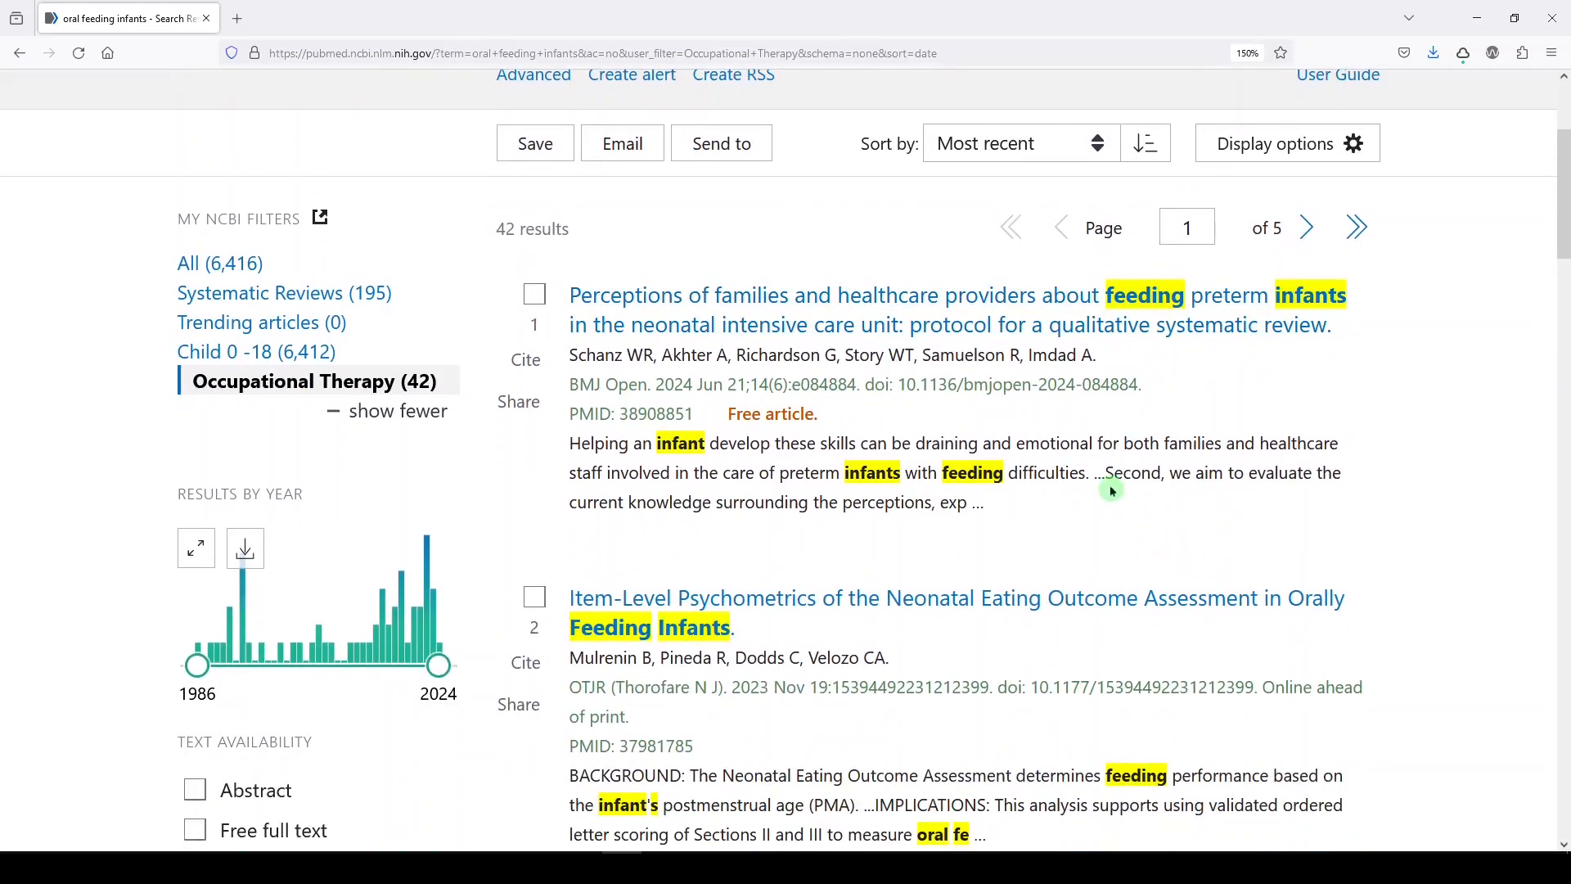
scroll(1087, 466, "down", 8)
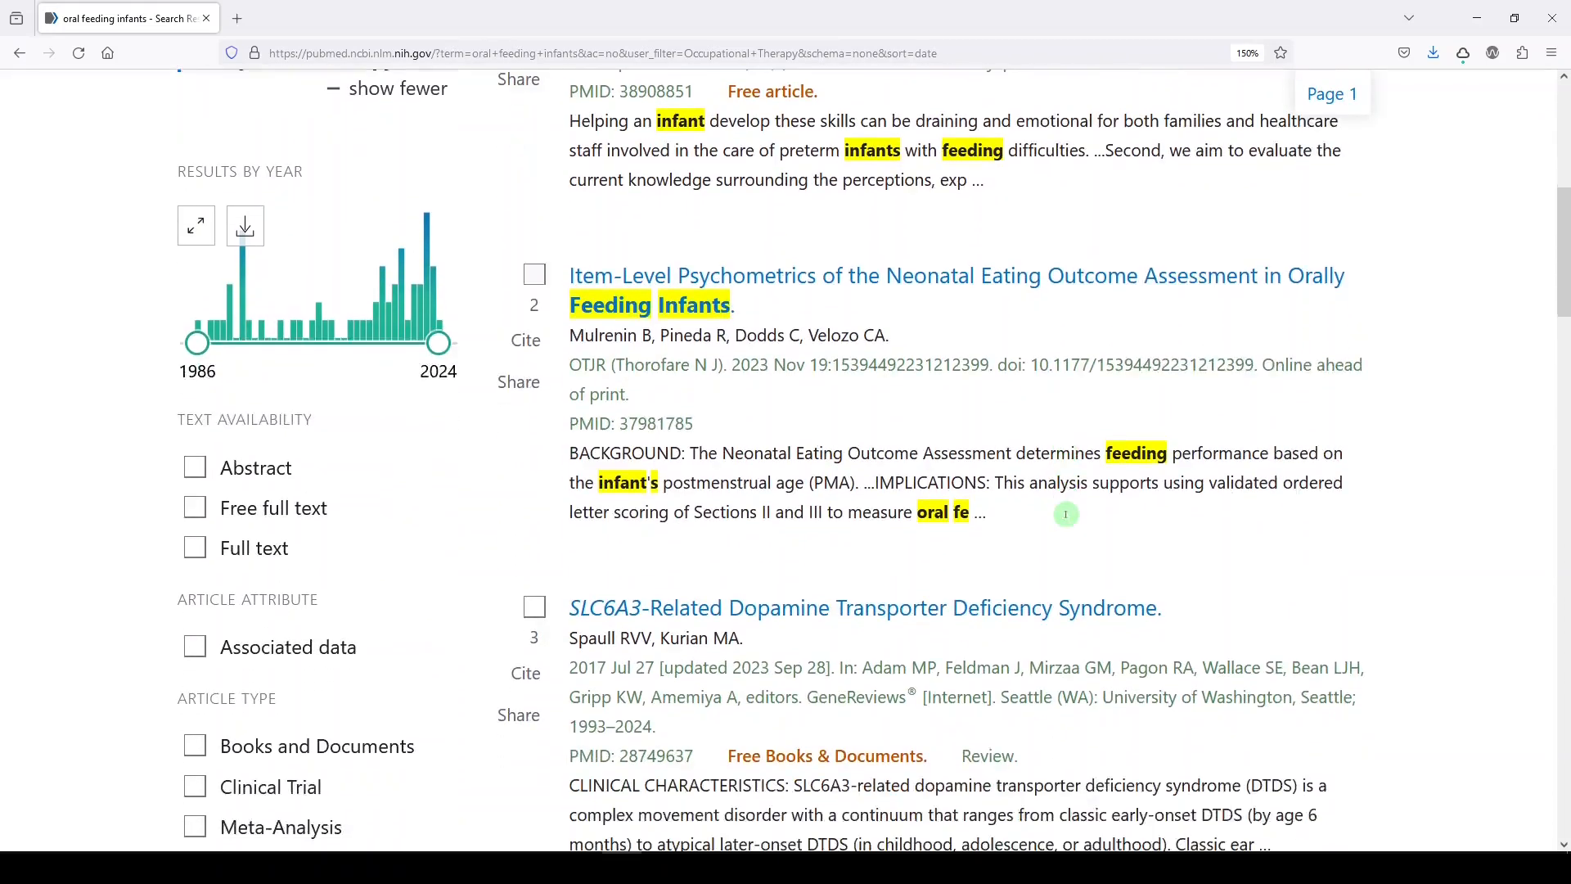
scroll(1050, 528, "down", 2)
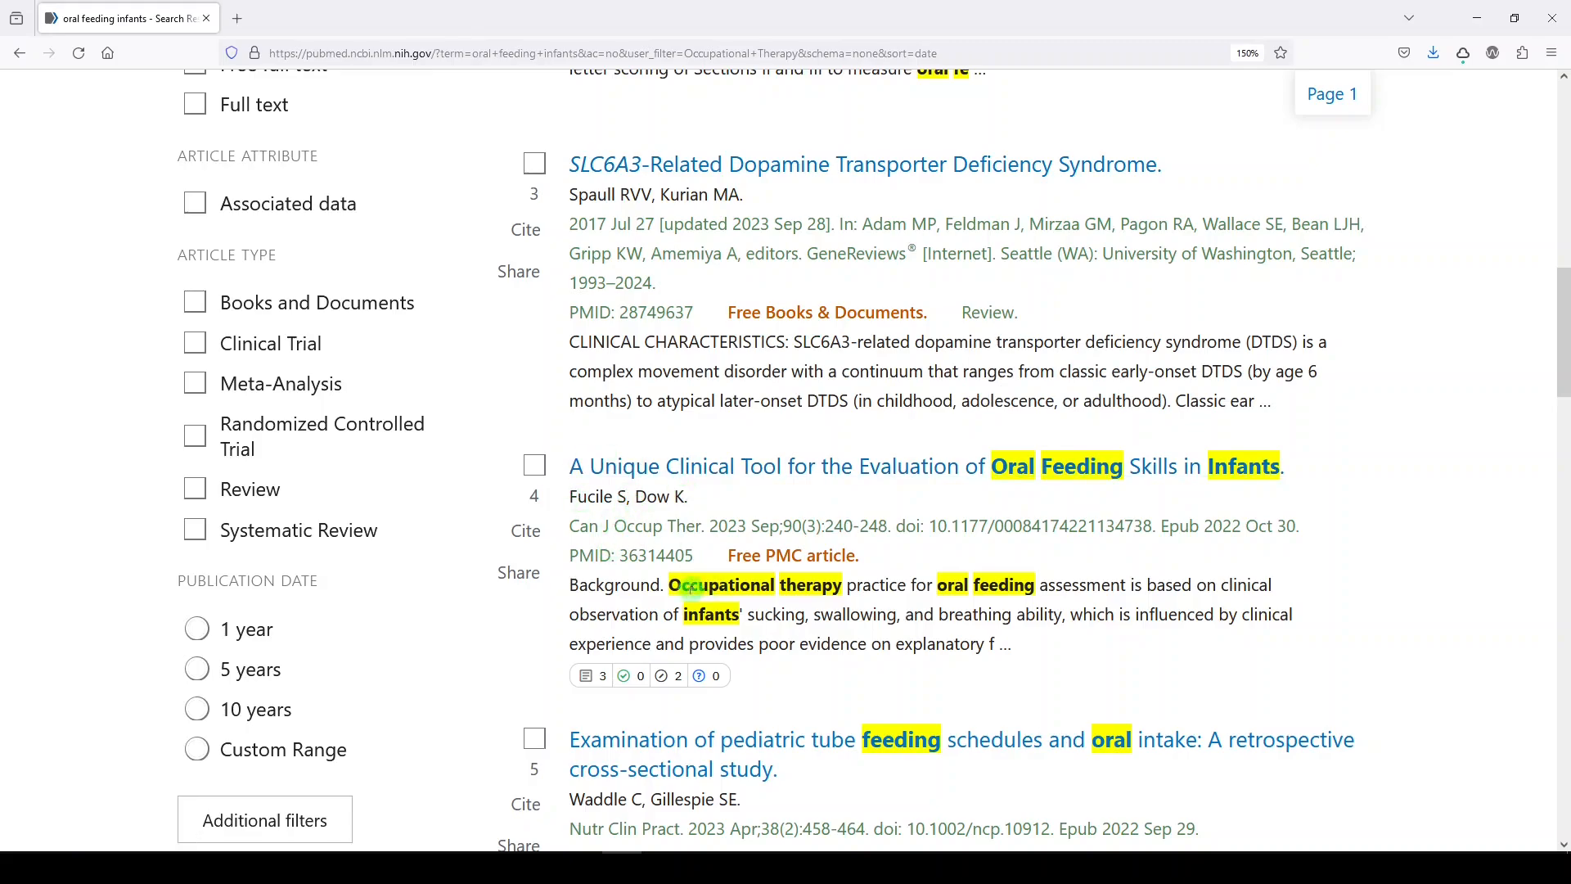
scroll(673, 586, "down", 3)
scroll(556, 690, "up", 10)
scroll(556, 690, "up", 2)
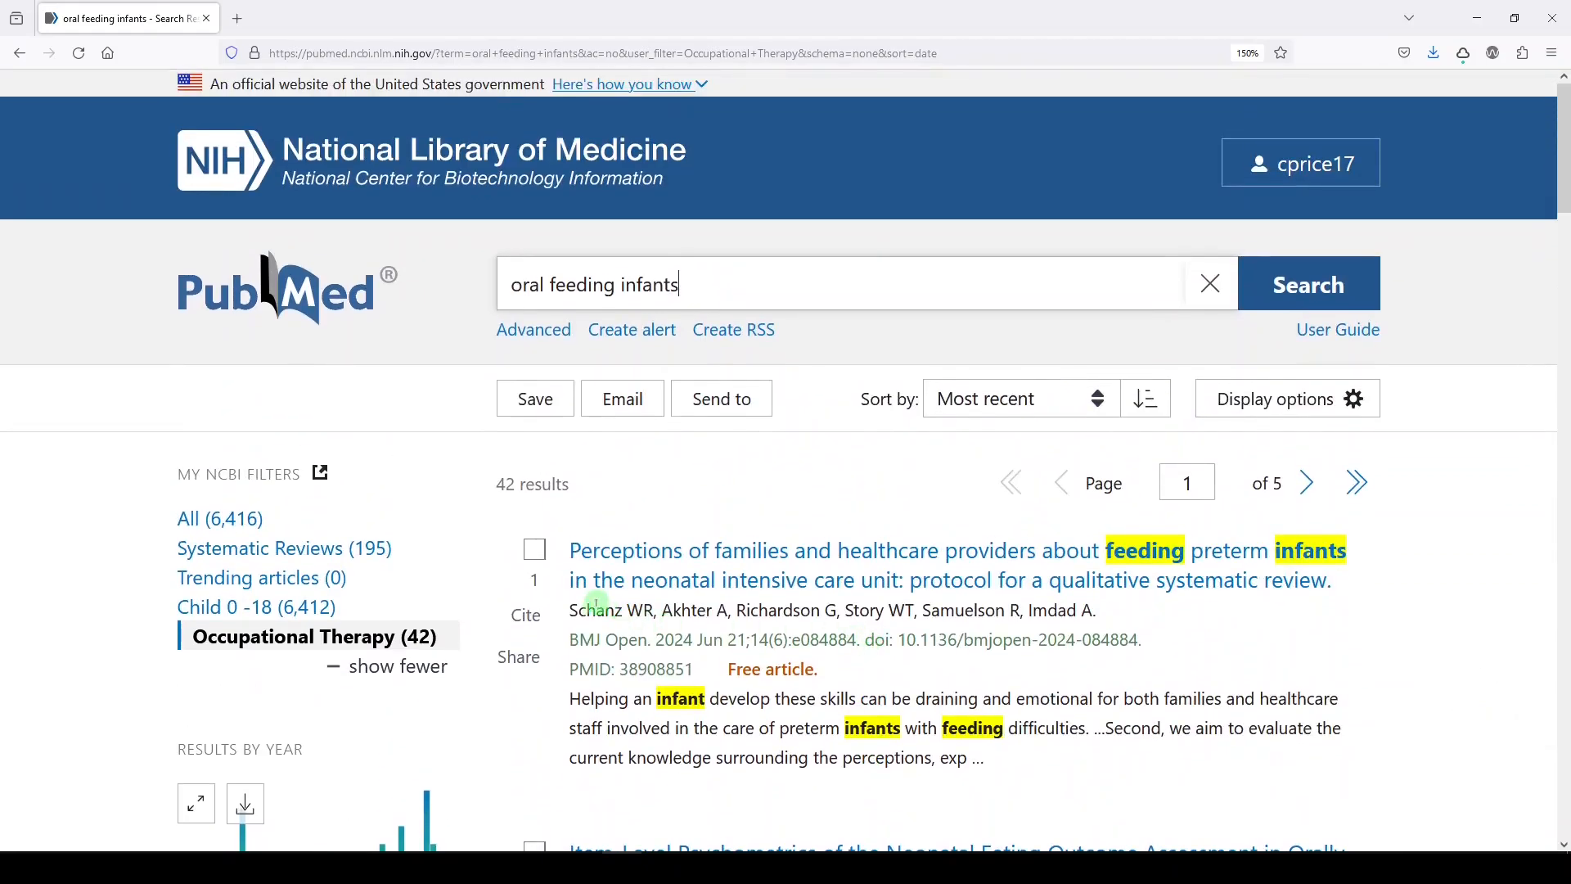
left_click(1011, 630)
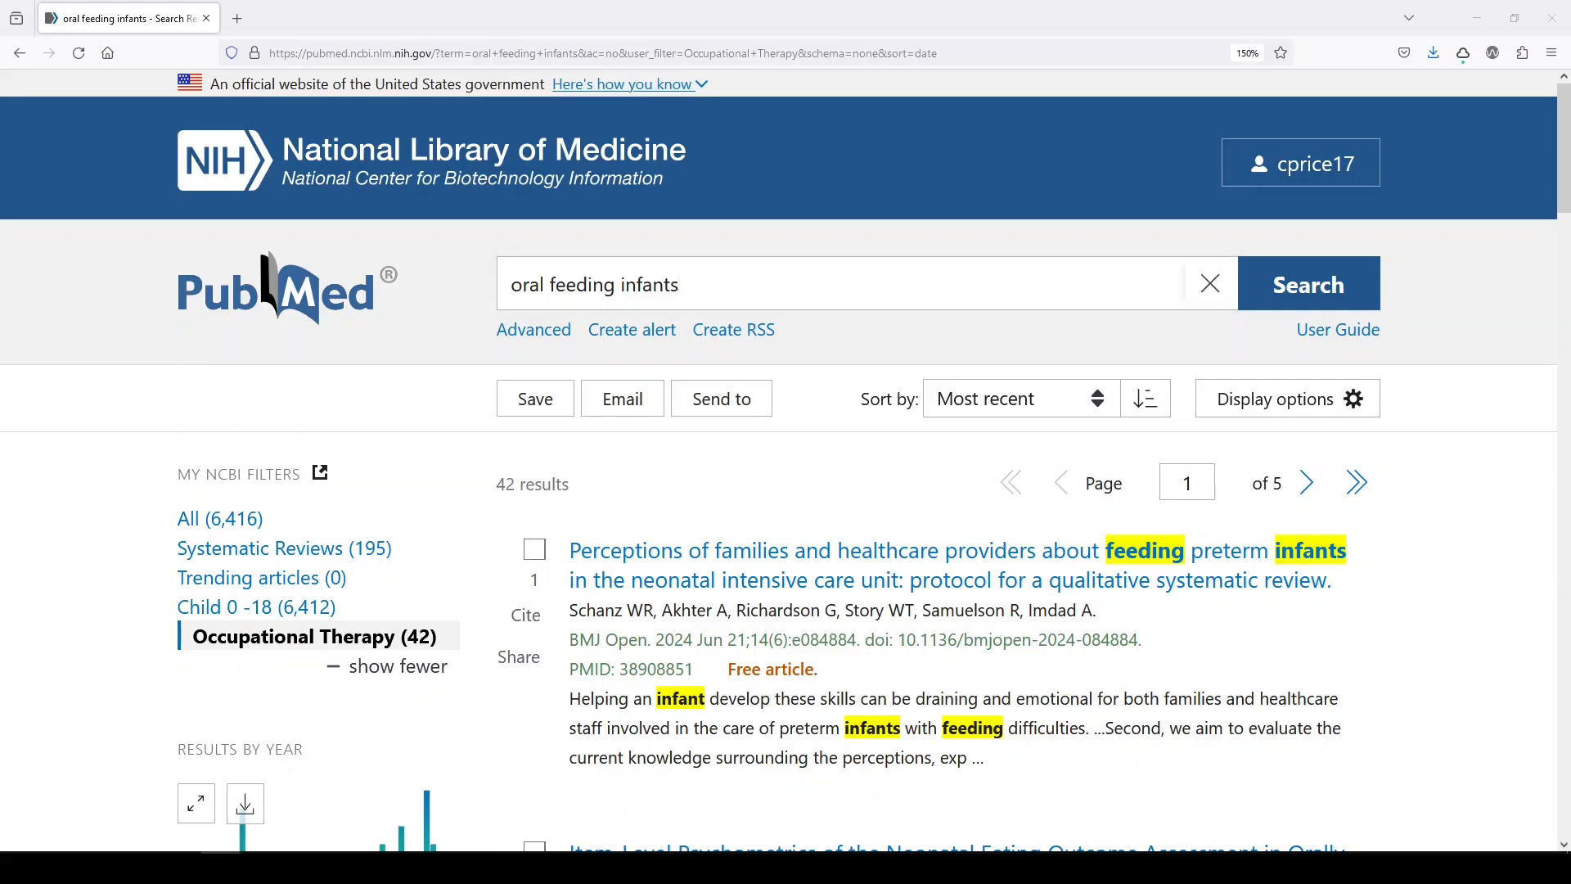